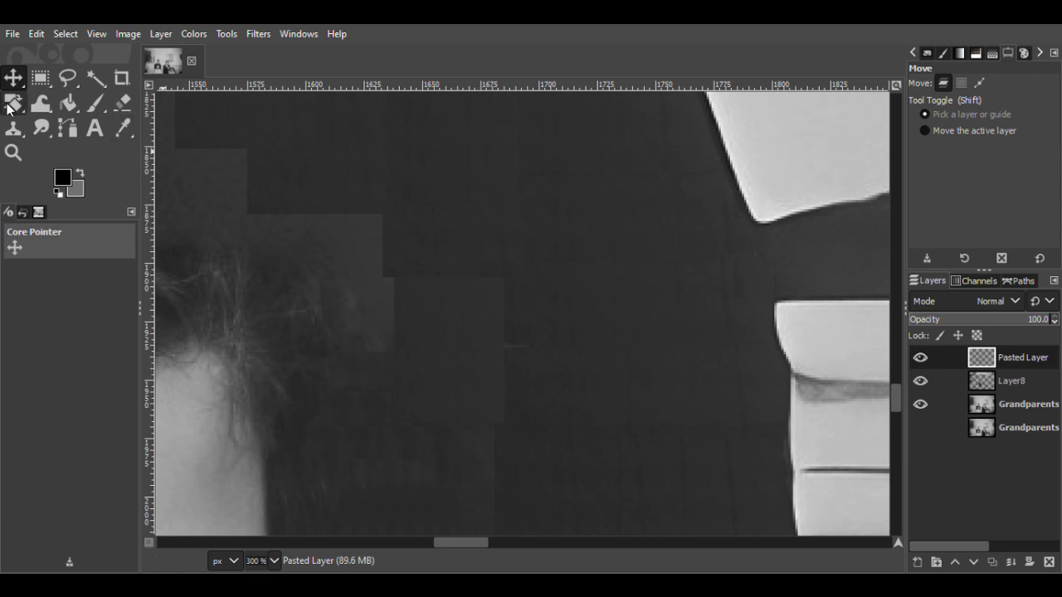
- Shift the existing pasted patch to the right over the dark sweater, and delete that patch layer
{"action": "key", "text": "ctrl+shift+a"}
{"action": "left_click", "coordinate": [14, 78]}
{"action": "left_click_drag", "start_coordinate": [433, 313], "coordinate": [468, 311]}
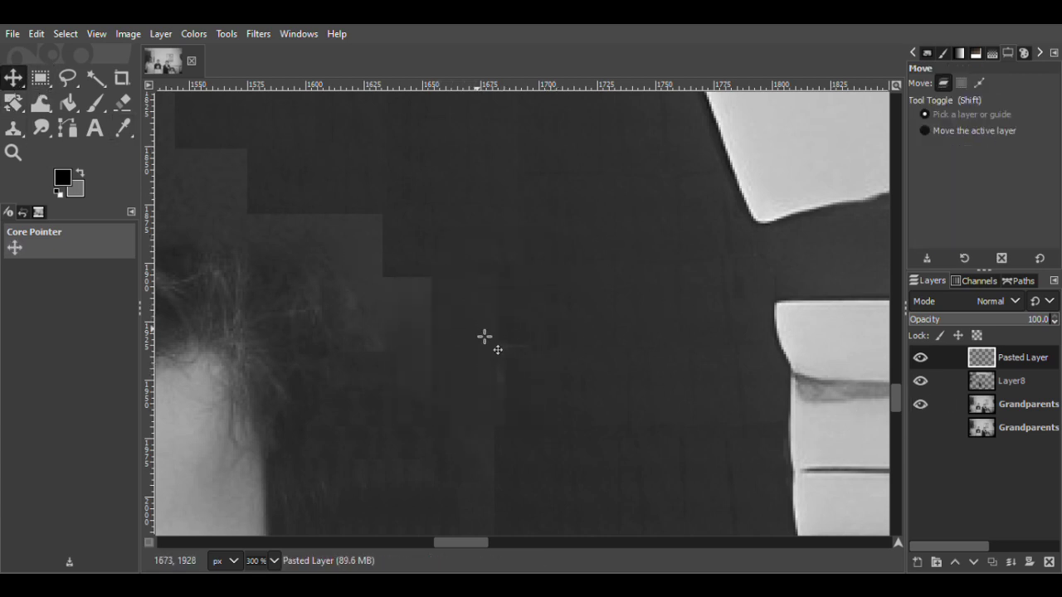
{"action": "left_click", "coordinate": [1049, 562]}
- Copy a rectangular area of plain dark sweater above the boy's hair from Layer8 and paste it as a new layer
{"action": "key", "text": "r"}
{"action": "left_click", "coordinate": [921, 380]}
{"action": "left_click", "coordinate": [920, 379]}
{"action": "left_click_drag", "start_coordinate": [896, 394], "coordinate": [896, 393]}
{"action": "scroll", "coordinate": [896, 400], "scroll_direction": "up", "scroll_amount": 3}
{"action": "left_click_drag", "start_coordinate": [381, 241], "coordinate": [506, 413]}
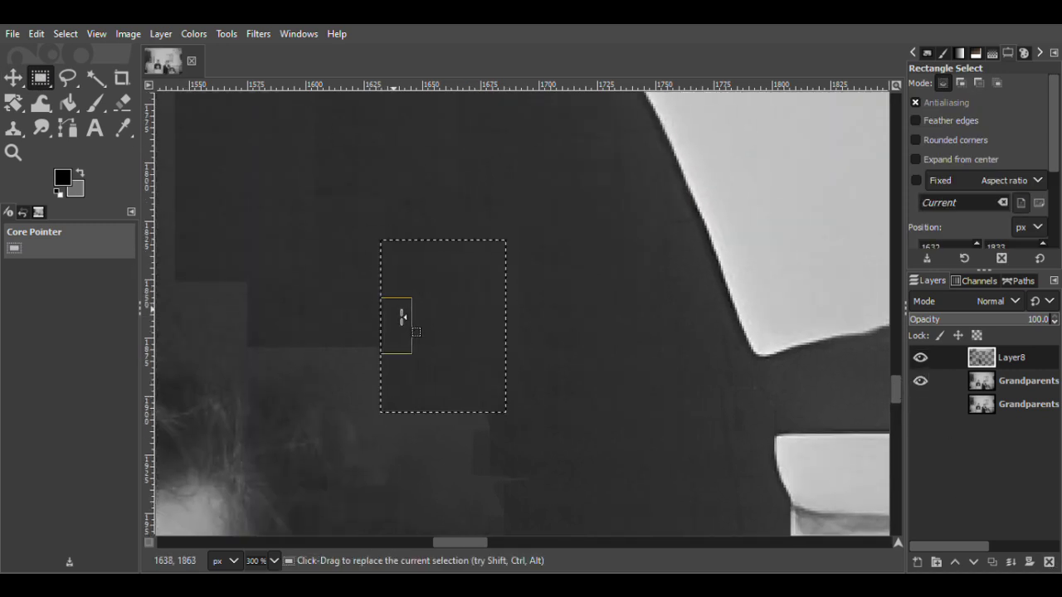
{"action": "key", "text": "m"}
{"action": "key", "text": "ctrl+c"}
{"action": "key", "text": "ctrl+v"}
{"action": "left_click", "coordinate": [918, 562]}
- Move the pasted patch down over the uneven cloth beside the boy's hair and flip it horizontally
{"action": "left_click_drag", "start_coordinate": [474, 356], "coordinate": [467, 508]}
{"action": "scroll", "coordinate": [896, 394], "scroll_direction": "down", "scroll_amount": 2}
{"action": "left_click_drag", "start_coordinate": [474, 344], "coordinate": [516, 366]}
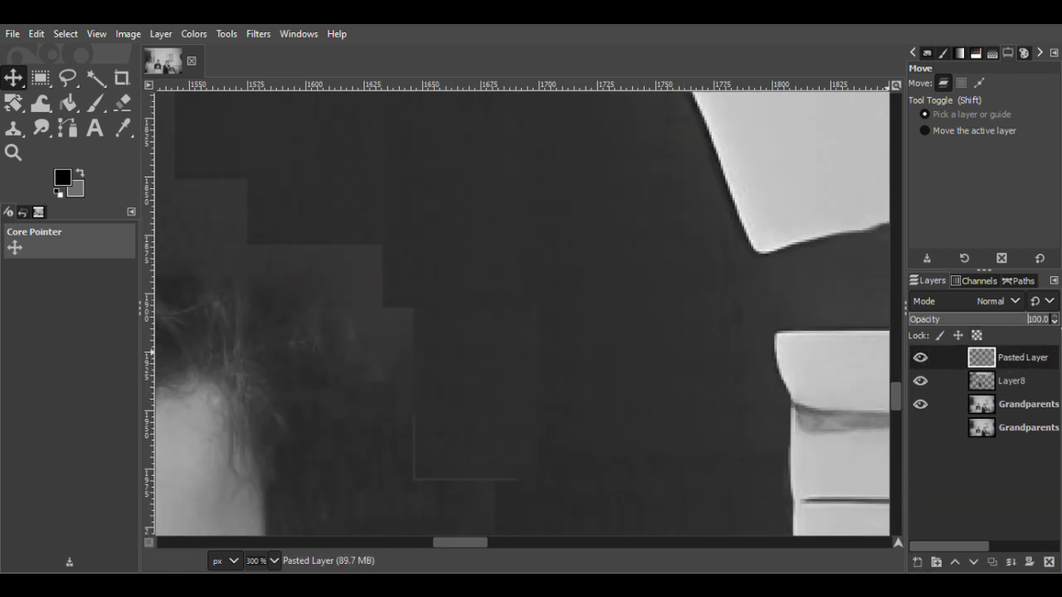
{"action": "key", "text": "shift+f"}
{"action": "left_click", "coordinate": [945, 130]}
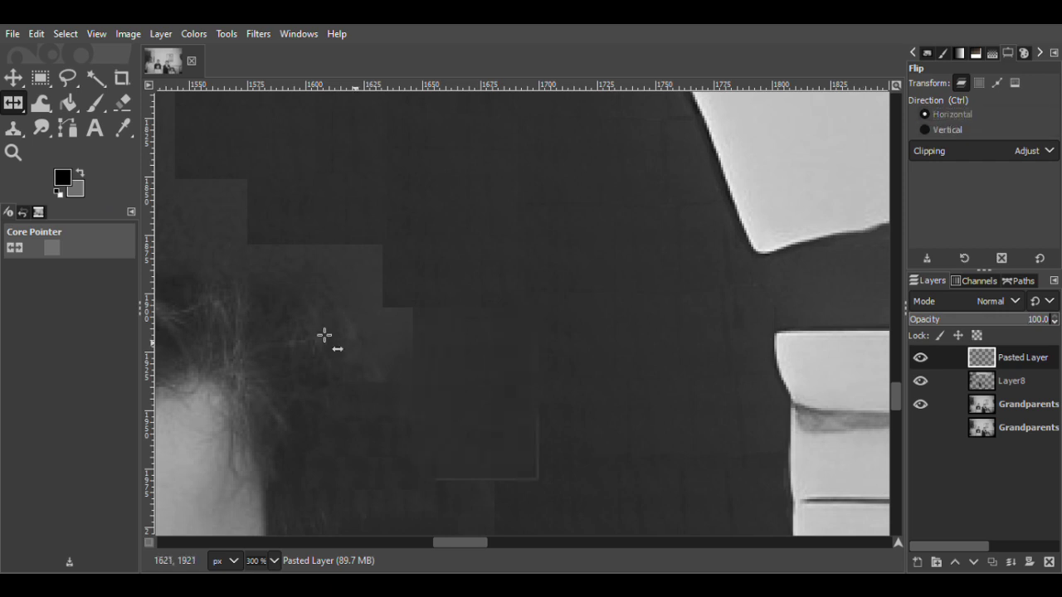
{"action": "left_click", "coordinate": [13, 78]}
{"action": "left_click_drag", "start_coordinate": [512, 415], "coordinate": [489, 417]}
- Trim the light strips off the right and bottom edges of the flipped sweater patch
{"action": "left_click", "coordinate": [40, 80]}
{"action": "mouse_move", "coordinate": [581, 284]}
{"action": "left_mouse_down"}
{"action": "mouse_move", "coordinate": [540, 513]}
{"action": "mouse_move", "coordinate": [520, 499]}
{"action": "left_mouse_up"}
{"action": "left_click", "coordinate": [683, 280]}
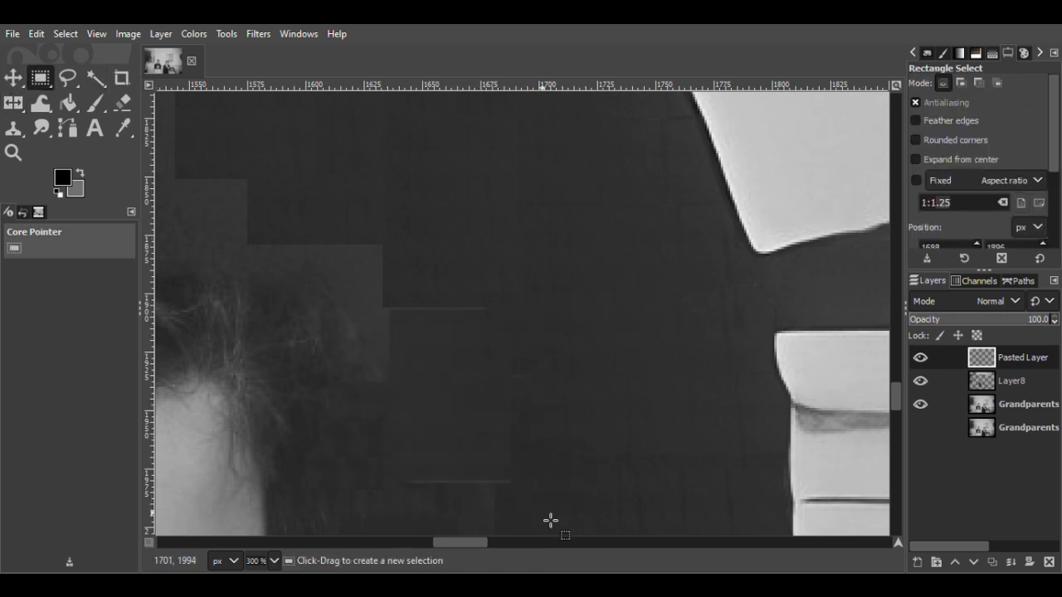
{"action": "left_click", "coordinate": [13, 78]}
{"action": "left_click_drag", "start_coordinate": [481, 381], "coordinate": [620, 279]}
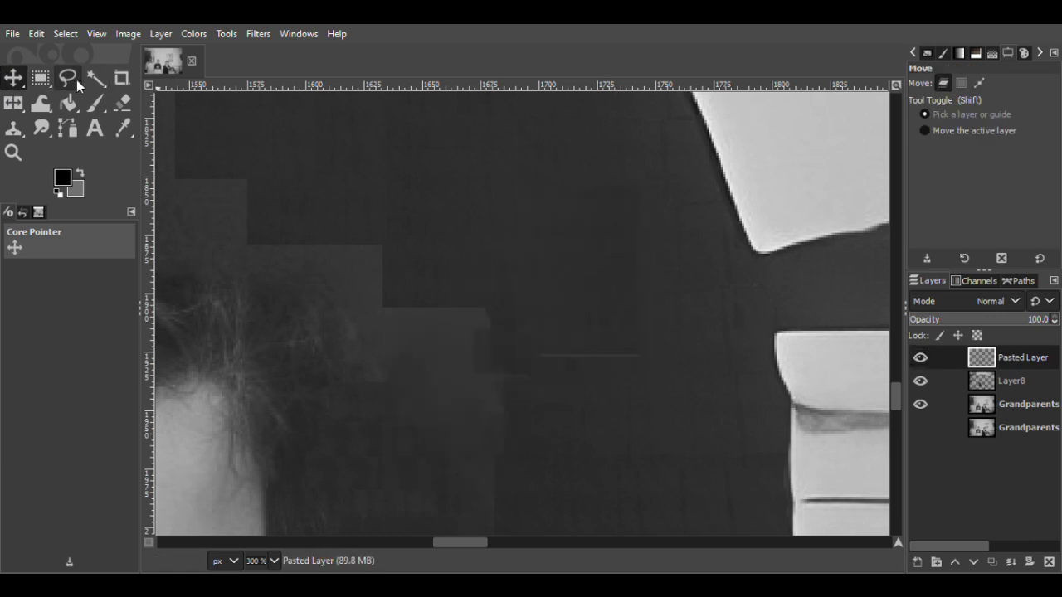
{"action": "left_click", "coordinate": [40, 78]}
{"action": "left_click_drag", "start_coordinate": [510, 401], "coordinate": [664, 353]}
{"action": "left_click", "coordinate": [608, 438]}
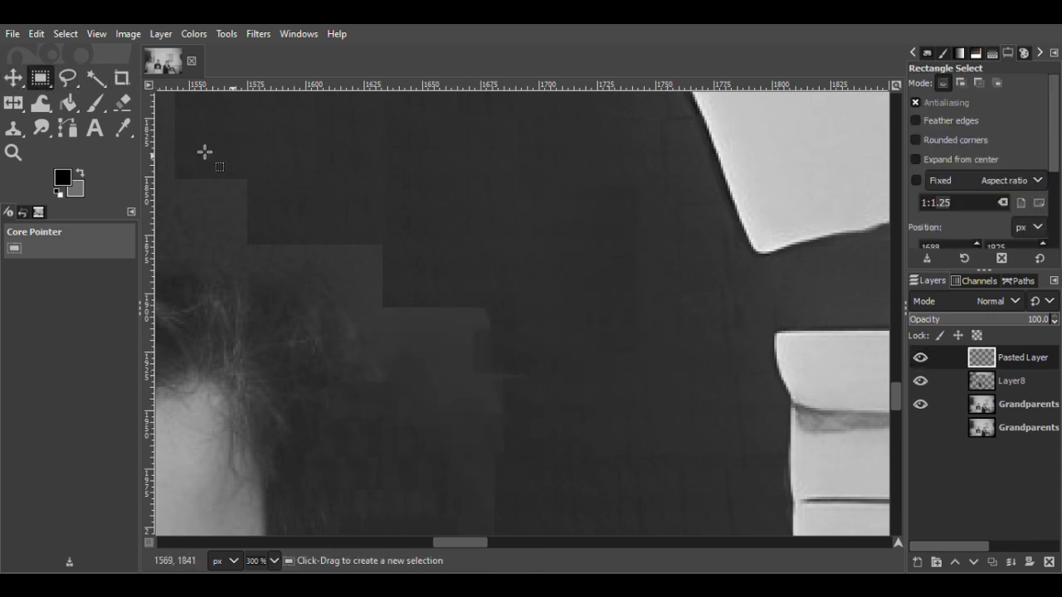
- Move the trimmed patch back over the lighter block beside the boy's hair, against the already repaired cloth
{"action": "left_click", "coordinate": [13, 78]}
{"action": "left_click_drag", "start_coordinate": [579, 297], "coordinate": [441, 420]}
{"action": "left_click_drag", "start_coordinate": [447, 418], "coordinate": [454, 419]}
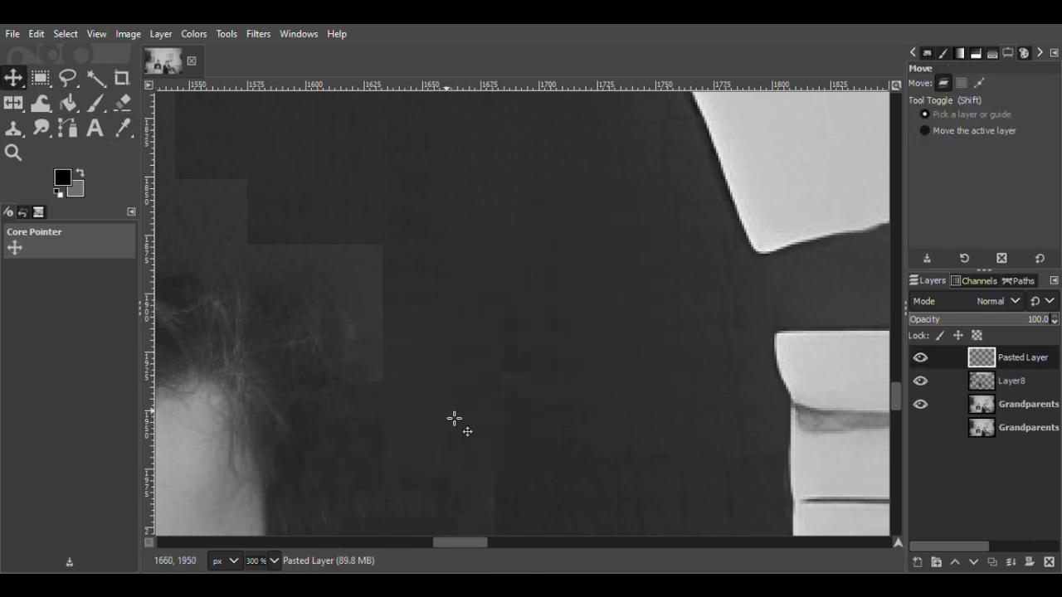
- Duplicate the patch layer and place the copy up and to the left, over the next lighter block near the hair
{"action": "left_click_drag", "start_coordinate": [474, 543], "coordinate": [469, 543]}
{"action": "key", "text": "ctrl+shift+d"}
{"action": "left_click_drag", "start_coordinate": [529, 301], "coordinate": [462, 303]}
{"action": "key", "text": "ctrl+z"}
{"action": "left_click_drag", "start_coordinate": [523, 395], "coordinate": [430, 321]}
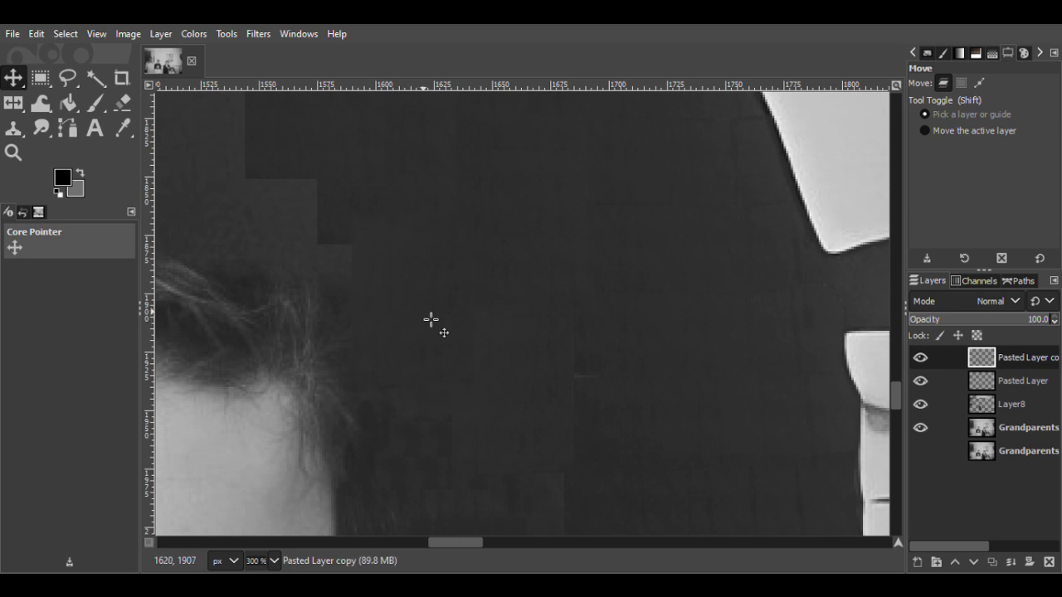
- Copy a small rectangle of sweater from Layer8 to a new layer and move it down over the visible patch-corner mark
{"action": "key", "text": "r"}
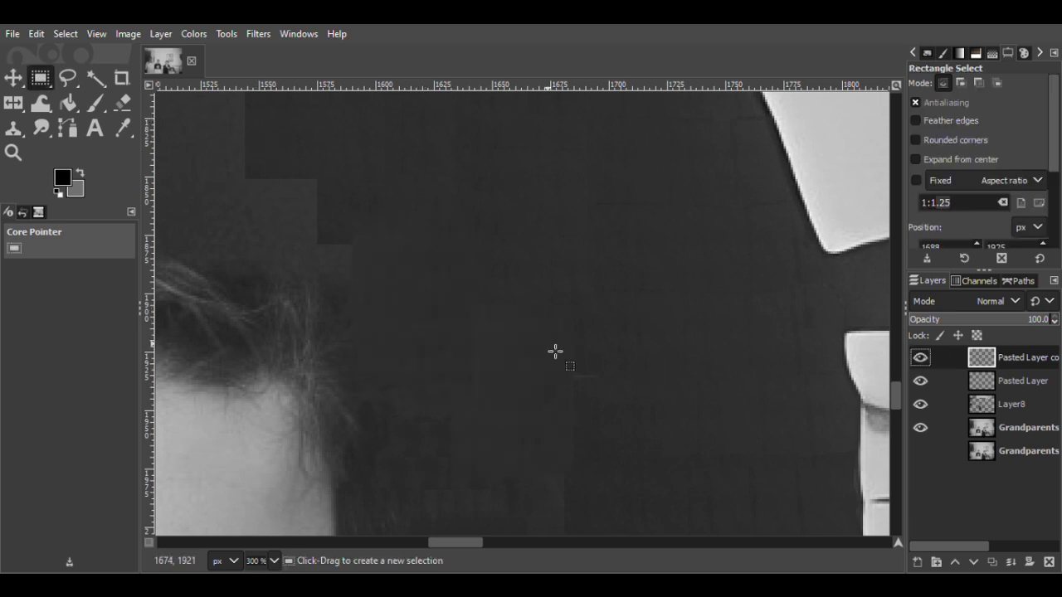
{"action": "left_click_drag", "start_coordinate": [620, 324], "coordinate": [569, 349]}
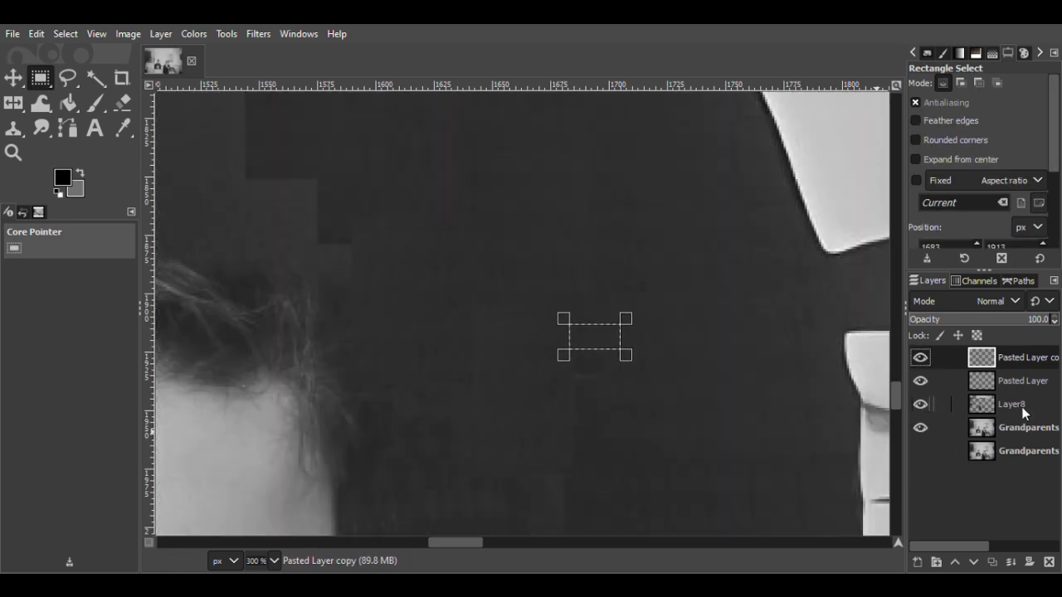
{"action": "left_click", "coordinate": [986, 404]}
{"action": "key", "text": "m"}
{"action": "key", "text": "ctrl+c"}
{"action": "key", "text": "ctrl+v"}
{"action": "key", "text": "shift+ctrl+n"}
{"action": "left_click_drag", "start_coordinate": [603, 347], "coordinate": [603, 367]}
{"action": "left_click", "coordinate": [920, 380]}
- Duplicate the top patch layer and move the copy left over the lighter cloth above the boy's hair
{"action": "left_click", "coordinate": [1010, 355]}
{"action": "key", "text": "shift+ctrl+d"}
{"action": "left_click_drag", "start_coordinate": [387, 256], "coordinate": [391, 233]}
{"action": "left_click_drag", "start_coordinate": [477, 540], "coordinate": [462, 541]}
{"action": "left_click_drag", "start_coordinate": [898, 391], "coordinate": [898, 380]}
{"action": "left_click_drag", "start_coordinate": [552, 376], "coordinate": [397, 388]}
- Duplicate the patch twice more, cover the lighter cloth below the collar, and set the top copy's opacity to 91.2
{"action": "key", "text": "ctrl+shift+d"}
{"action": "key", "text": "ctrl+shift+d"}
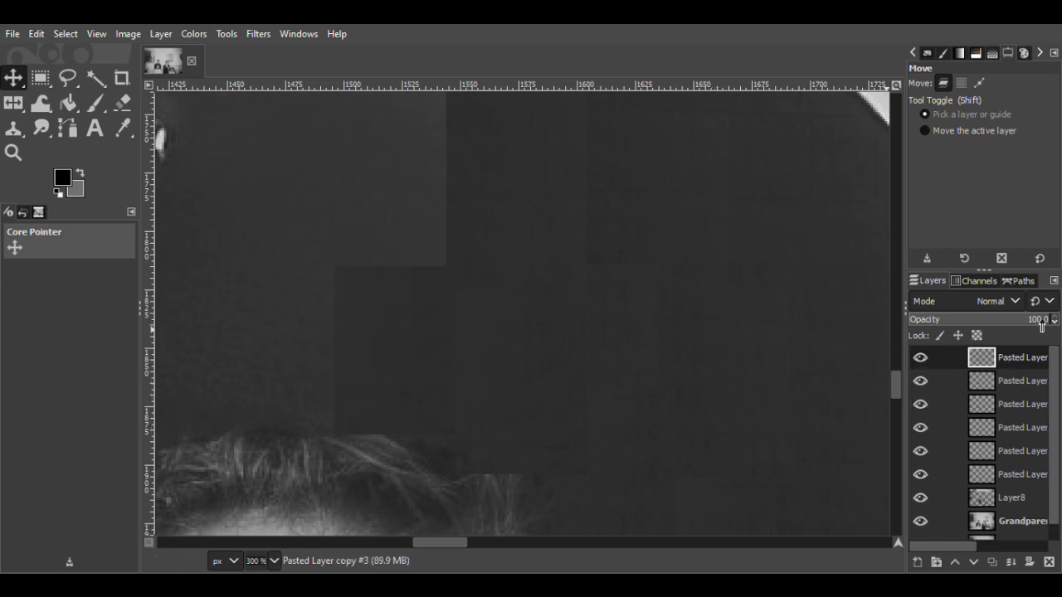
{"action": "left_click_drag", "start_coordinate": [424, 337], "coordinate": [390, 342]}
{"action": "left_click_drag", "start_coordinate": [417, 183], "coordinate": [419, 183]}
{"action": "key", "text": "ctrl+e"}
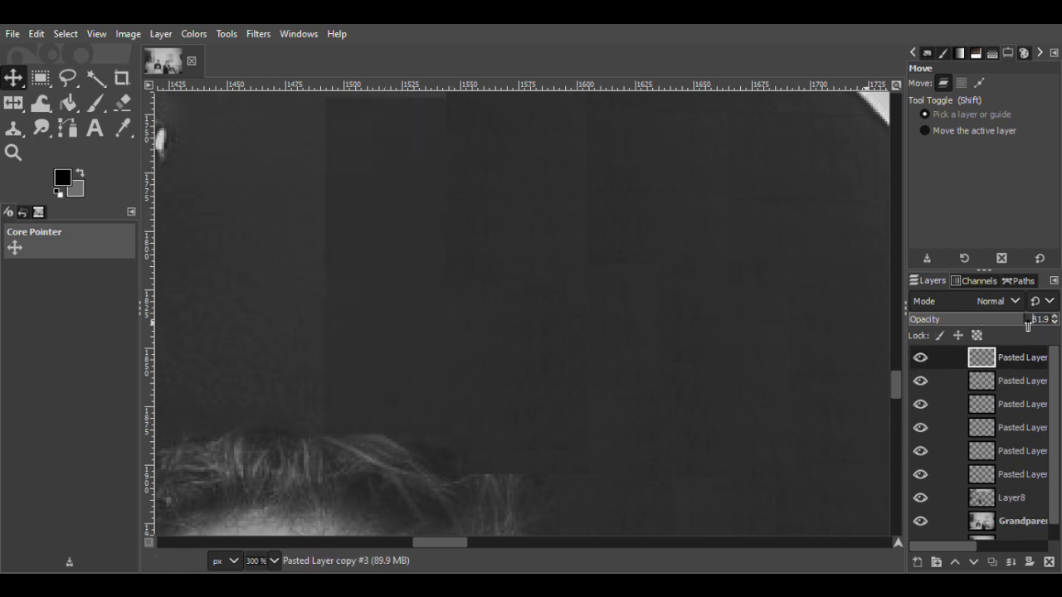
{"action": "left_click_drag", "start_coordinate": [424, 279], "coordinate": [426, 278]}
- Add another copy of the patch over the lighter cloth at the white collar and set its opacity to 100
{"action": "scroll", "coordinate": [895, 386], "scroll_direction": "up", "scroll_amount": 5}
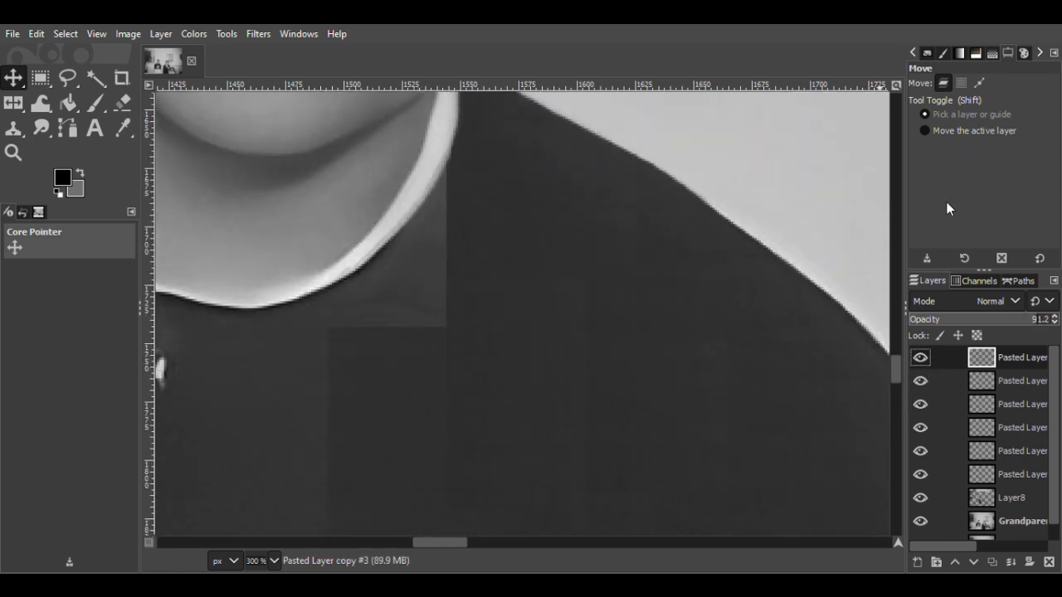
{"action": "left_click_drag", "start_coordinate": [415, 387], "coordinate": [422, 229]}
{"action": "left_click", "coordinate": [1042, 323]}
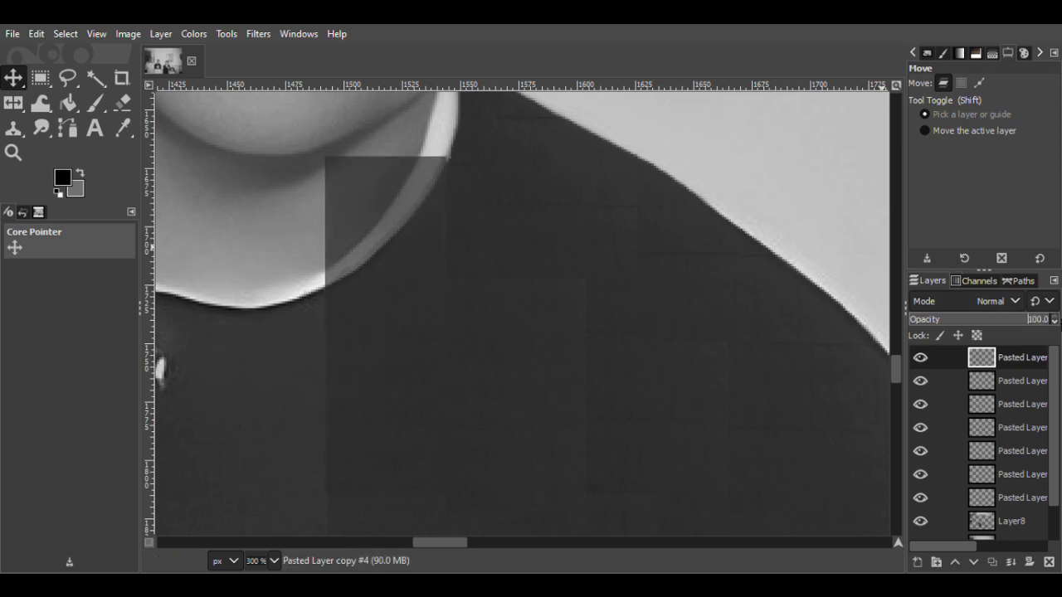
- Delete the lower part of the collar patch with a rectangular selection and clear the selection
{"action": "key", "text": "r"}
{"action": "scroll", "coordinate": [893, 362], "scroll_direction": "down", "scroll_amount": 3}
{"action": "left_click_drag", "start_coordinate": [484, 379], "coordinate": [305, 168]}
{"action": "key", "text": "Delete"}
{"action": "key", "text": "ctrl+shift+a"}
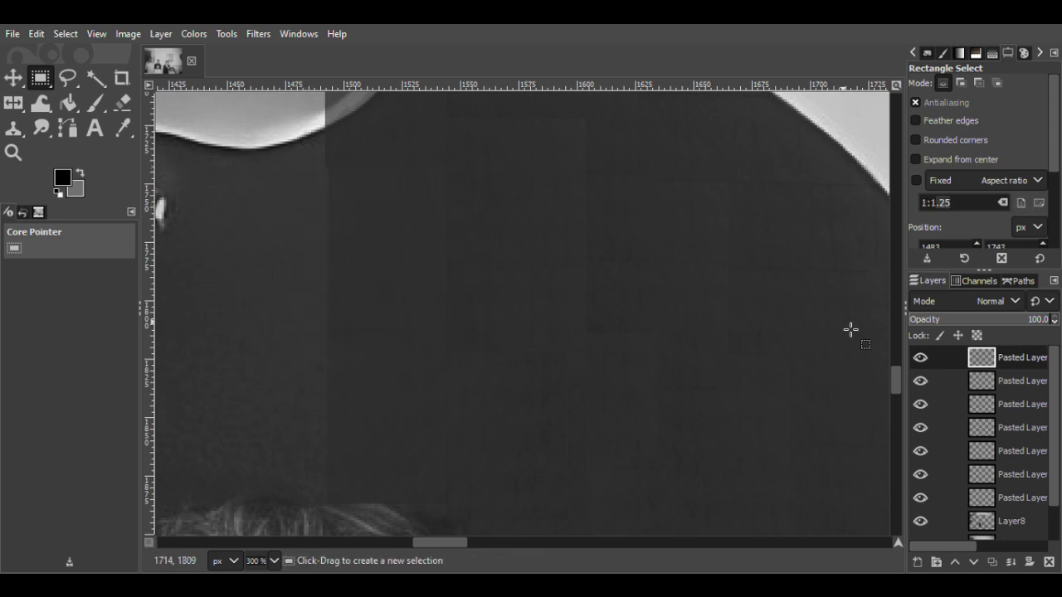
- Erase the patch where it covers the white collar trim, using a size 6 hard eraser
{"action": "scroll", "coordinate": [893, 384], "scroll_direction": "up", "scroll_amount": 4}
{"action": "scroll", "coordinate": [419, 545], "scroll_direction": "left", "scroll_amount": 4}
{"action": "key", "text": "shift+e"}
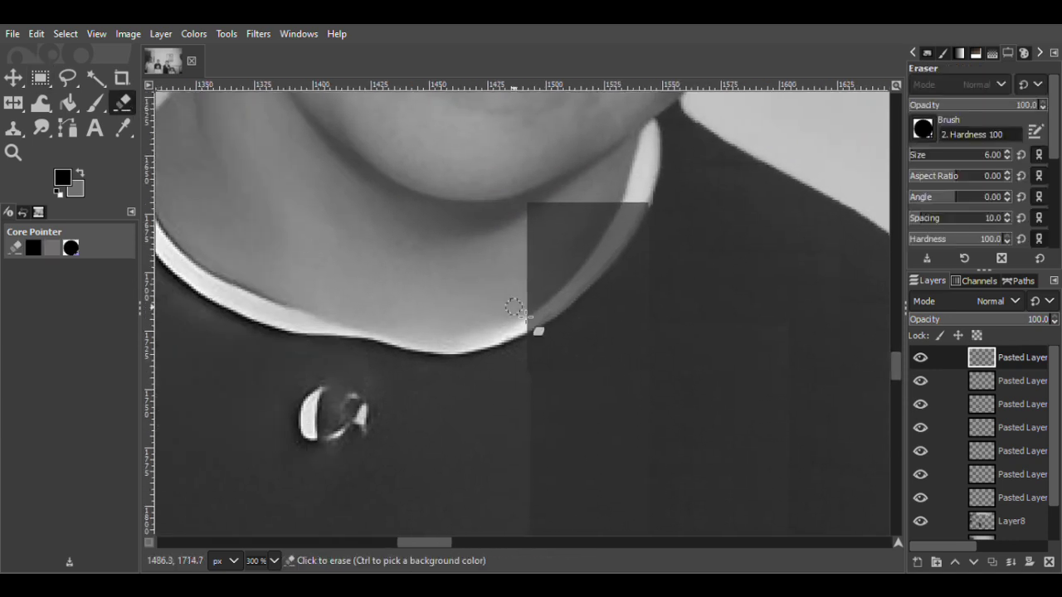
{"action": "left_click_drag", "start_coordinate": [594, 280], "coordinate": [596, 276]}
{"action": "left_click_drag", "start_coordinate": [598, 273], "coordinate": [625, 245]}
{"action": "key", "text": "ctrl+z"}
{"action": "key", "text": "ctrl+z"}
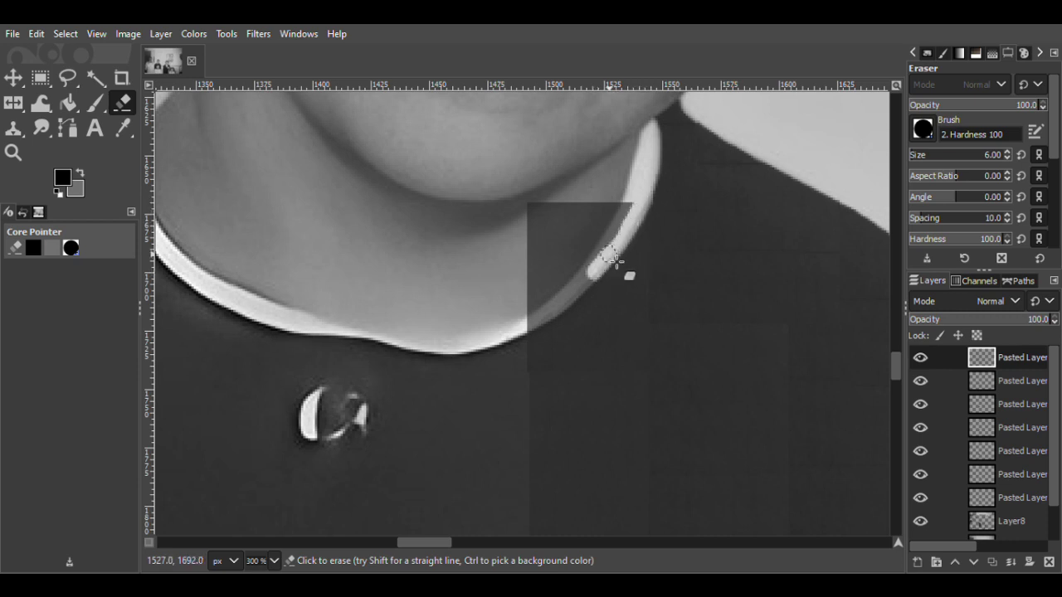
- Outline the dark patch remnant on the neck inside the collar freehand and delete it
{"action": "key", "text": "f"}
{"action": "left_click_drag", "start_coordinate": [590, 182], "coordinate": [525, 325]}
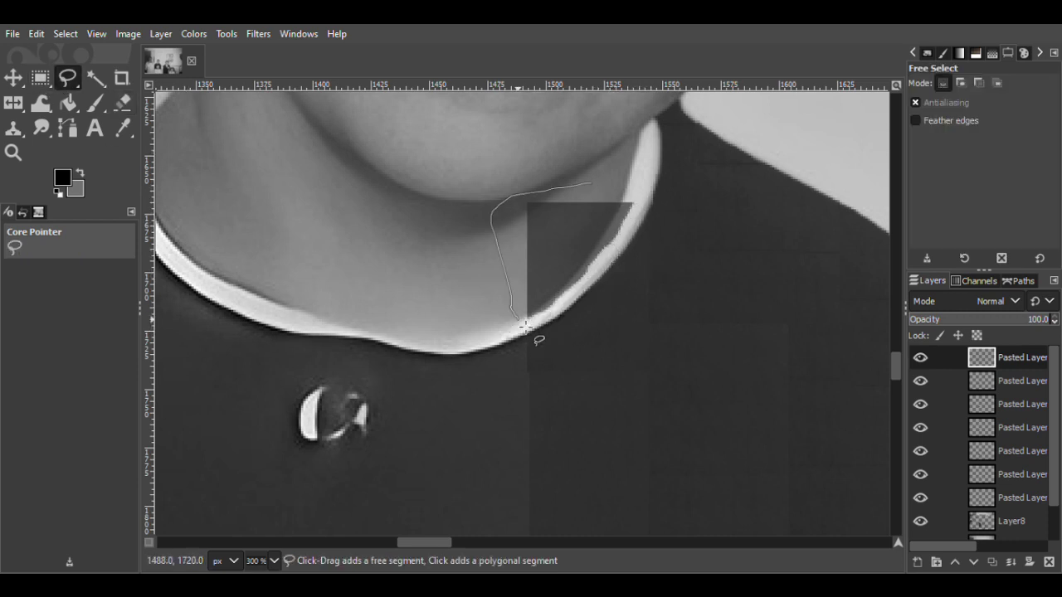
{"action": "left_click_drag", "start_coordinate": [636, 242], "coordinate": [590, 183]}
{"action": "key", "text": "Return"}
{"action": "key", "text": "Delete"}
{"action": "key", "text": "ctrl+shift+a"}
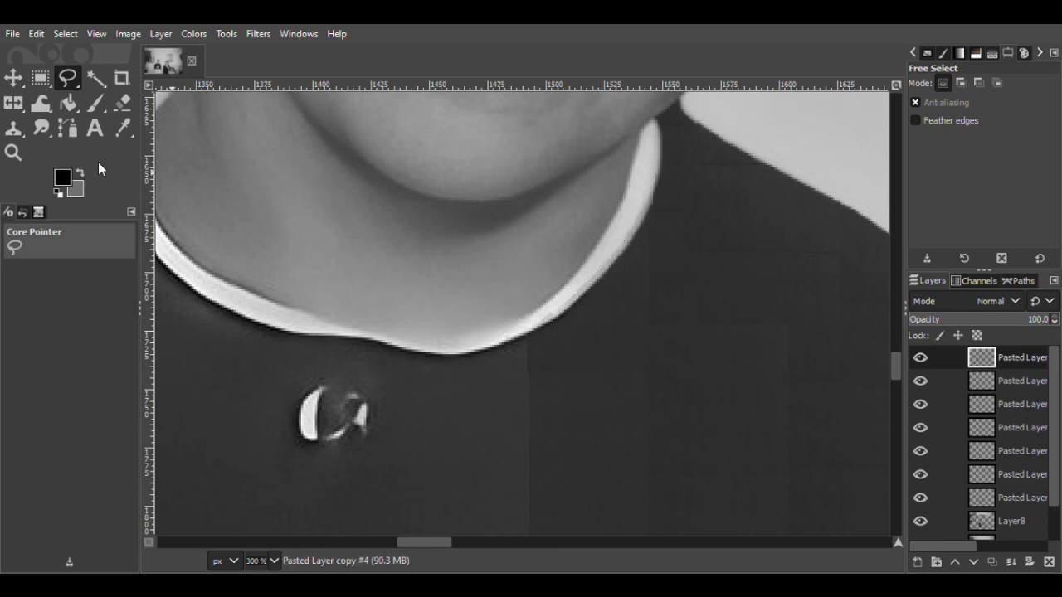
- Nudge the trimmed collar patch until its edges line up with the neighbouring patches
{"action": "key", "text": "m"}
{"action": "left_click", "coordinate": [580, 367]}
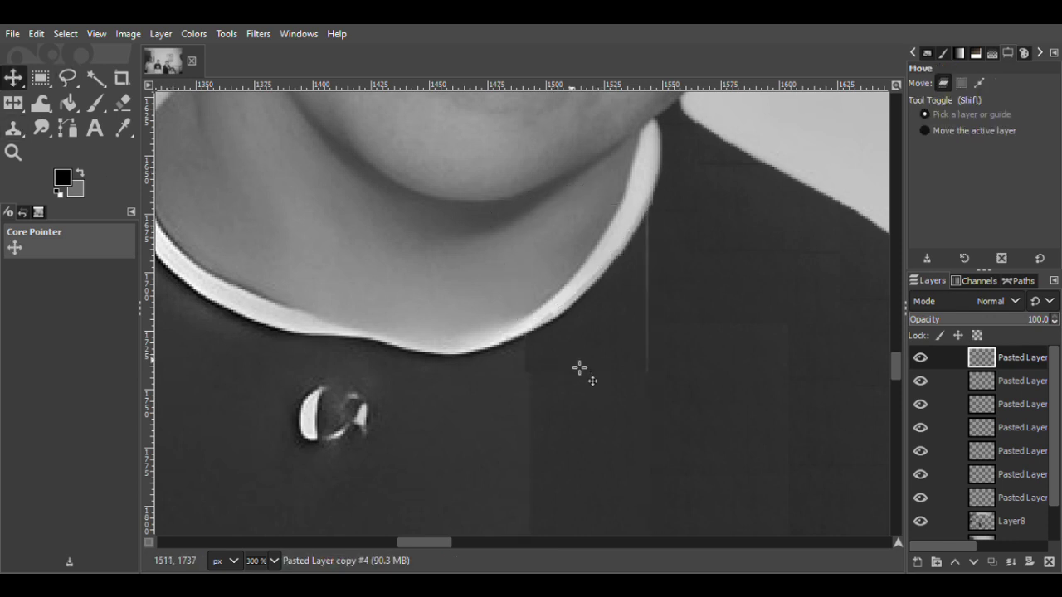
{"action": "left_click", "coordinate": [605, 333]}
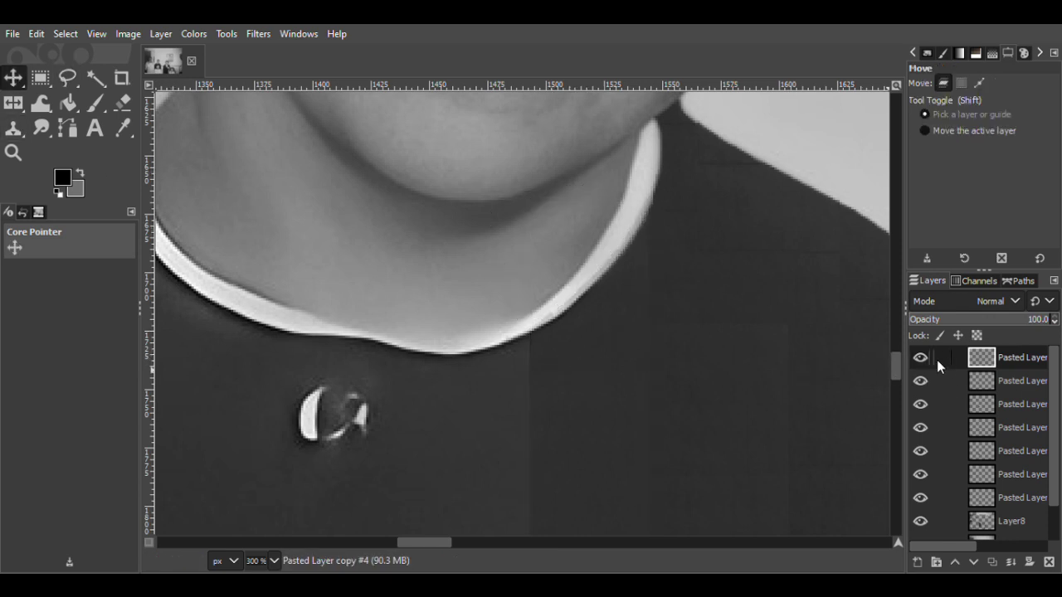
- Examine the repaired sweater at 50% zoom and compare it with individual patch layers hidden and shown
{"action": "double_click", "coordinate": [994, 384]}
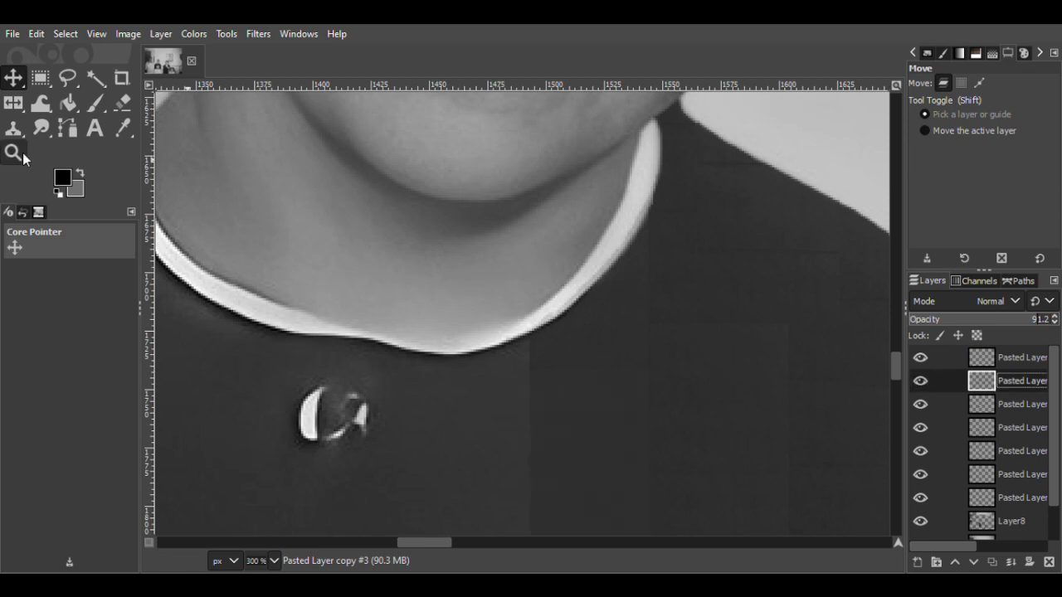
{"action": "left_click", "coordinate": [22, 155]}
{"action": "left_click", "coordinate": [743, 310]}
{"action": "left_click", "coordinate": [744, 309]}
{"action": "left_click", "coordinate": [744, 309]}
{"action": "left_click", "coordinate": [743, 310]}
{"action": "left_click", "coordinate": [744, 310]}
{"action": "left_click", "coordinate": [744, 310]}
{"action": "left_click", "coordinate": [743, 309]}
{"action": "scroll", "coordinate": [774, 319], "scroll_direction": "up", "scroll_amount": 7}
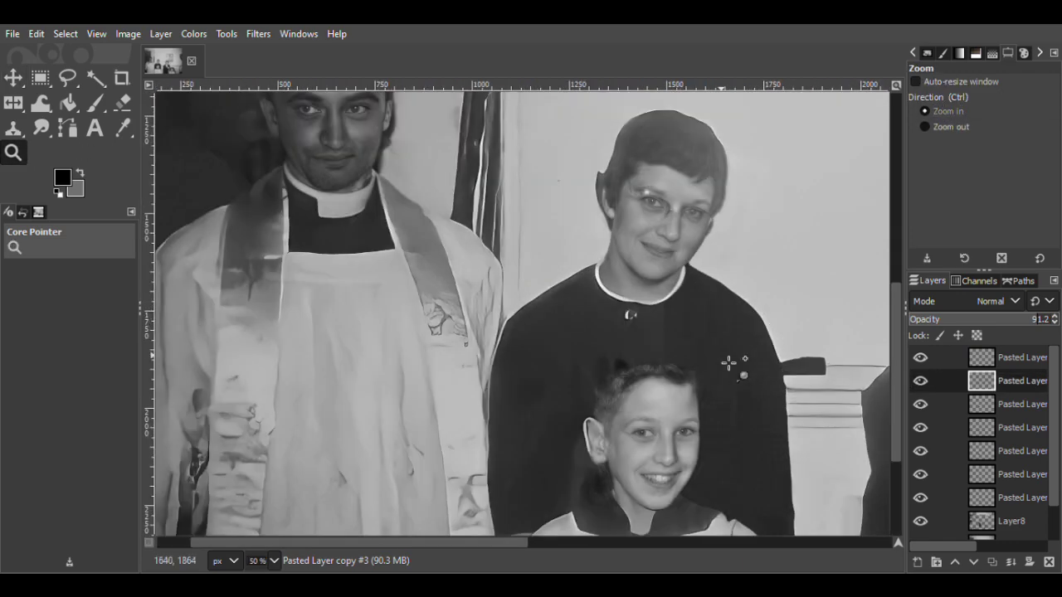
{"action": "left_click", "coordinate": [921, 381]}
{"action": "left_click", "coordinate": [920, 404]}
- Merge the pasted patch layers down into a single layer above Layer8
{"action": "left_click", "coordinate": [1013, 358]}
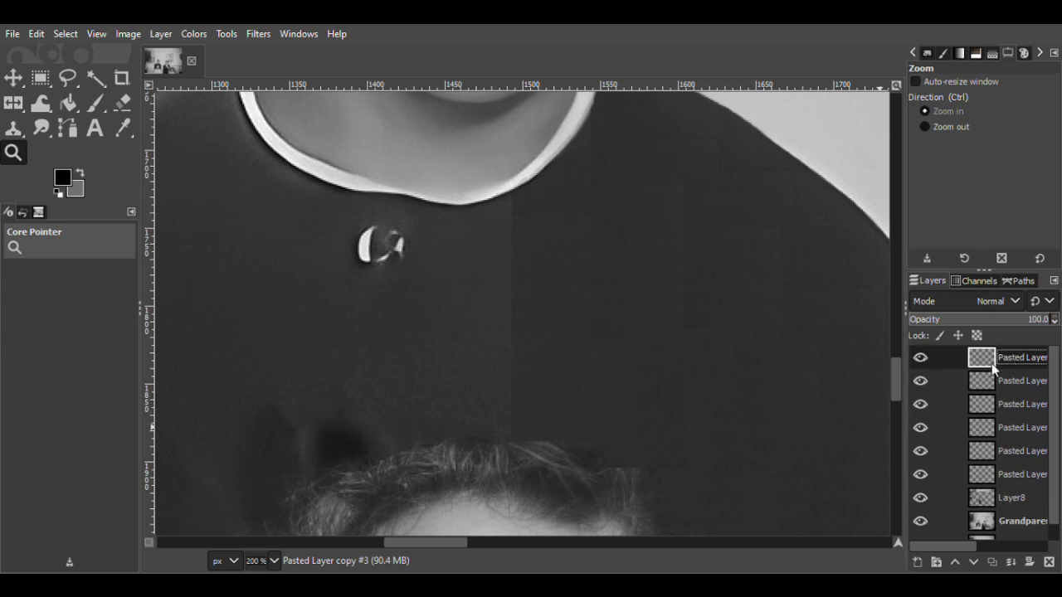
{"action": "left_click", "coordinate": [909, 199]}
{"action": "right_click", "coordinate": [988, 356]}
{"action": "left_click", "coordinate": [905, 194]}
{"action": "right_click", "coordinate": [996, 354]}
{"action": "left_click", "coordinate": [910, 193]}
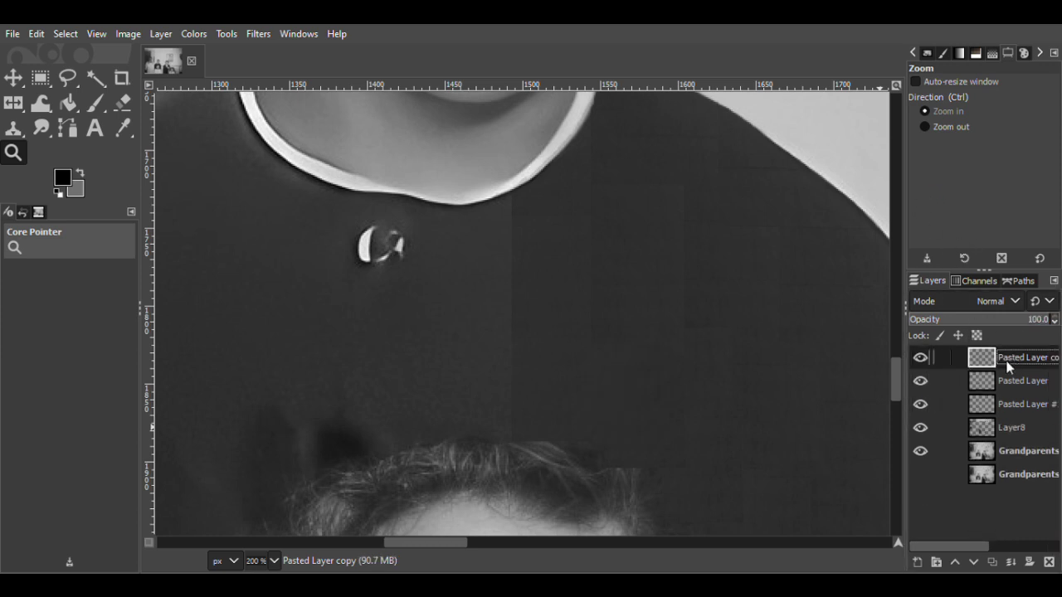
{"action": "key", "text": "ctrl+z"}
{"action": "key", "text": "ctrl+z"}
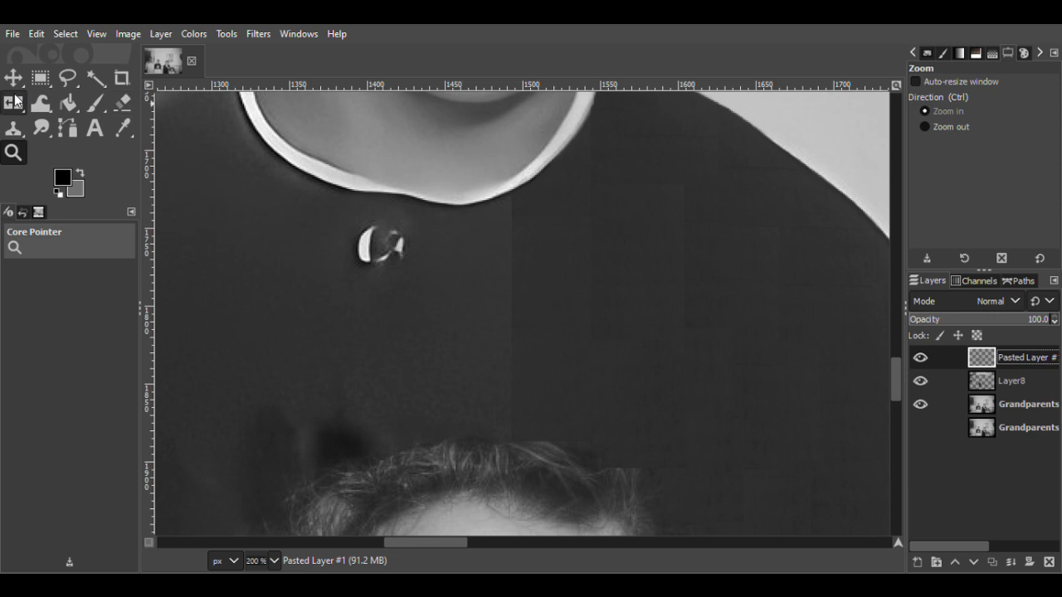
- Copy a tall rectangular strip from the merged patch layer to a new layer and move it left below the collar
{"action": "left_click", "coordinate": [41, 78]}
{"action": "left_click_drag", "start_coordinate": [506, 219], "coordinate": [603, 448]}
{"action": "left_click", "coordinate": [13, 78]}
{"action": "key", "text": "ctrl+c"}
{"action": "key", "text": "ctrl+v"}
{"action": "key", "text": "ctrl+shift+n"}
{"action": "left_click_drag", "start_coordinate": [550, 391], "coordinate": [472, 391]}
- Trim the light strip off the right edge of the tall patch and clear the selection
{"action": "left_click", "coordinate": [13, 156]}
{"action": "left_click", "coordinate": [481, 410]}
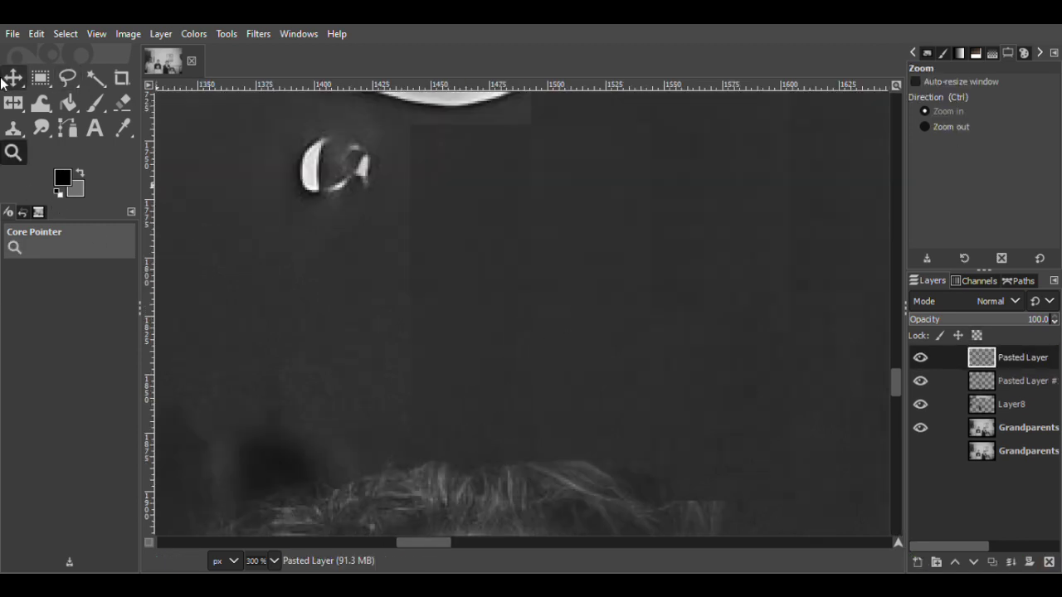
{"action": "key", "text": "m"}
{"action": "left_click_drag", "start_coordinate": [445, 317], "coordinate": [460, 315]}
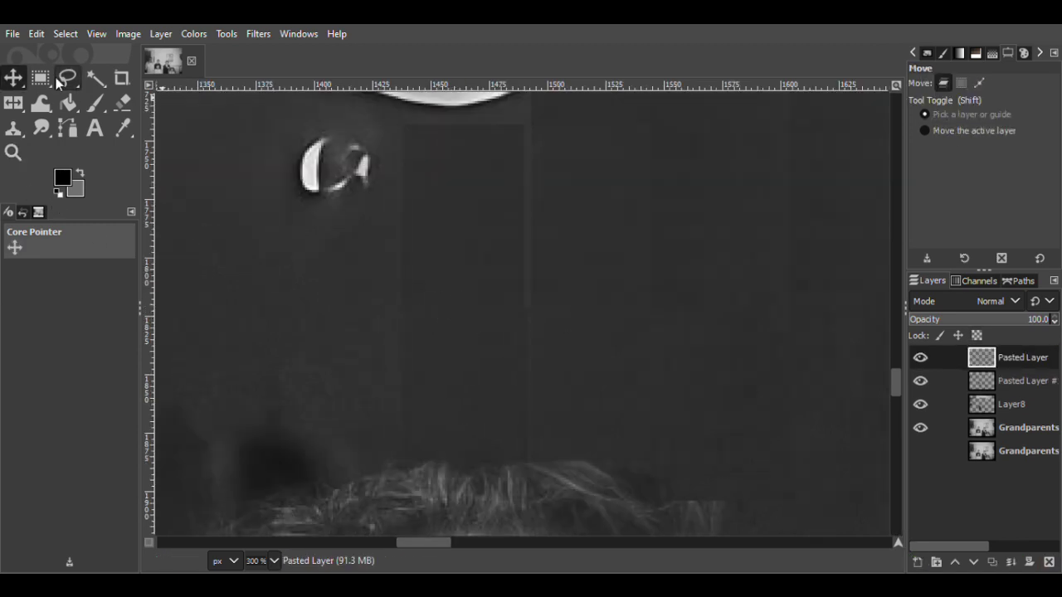
{"action": "key", "text": "r"}
{"action": "mouse_move", "coordinate": [579, 110]}
{"action": "left_mouse_down"}
{"action": "mouse_move", "coordinate": [544, 495]}
{"action": "mouse_move", "coordinate": [530, 495]}
{"action": "left_mouse_up"}
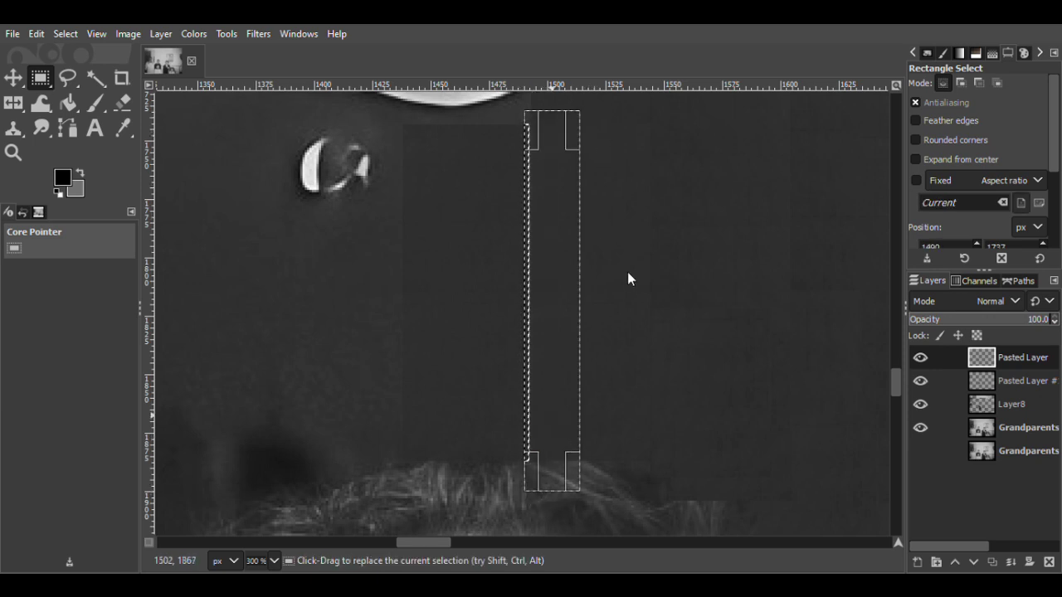
{"action": "key", "text": "ctrl+shift+a"}
- Butt the tall patch against the repaired area and set its opacity to 64.8
{"action": "left_click", "coordinate": [4, 78]}
{"action": "left_click_drag", "start_coordinate": [491, 290], "coordinate": [497, 290]}
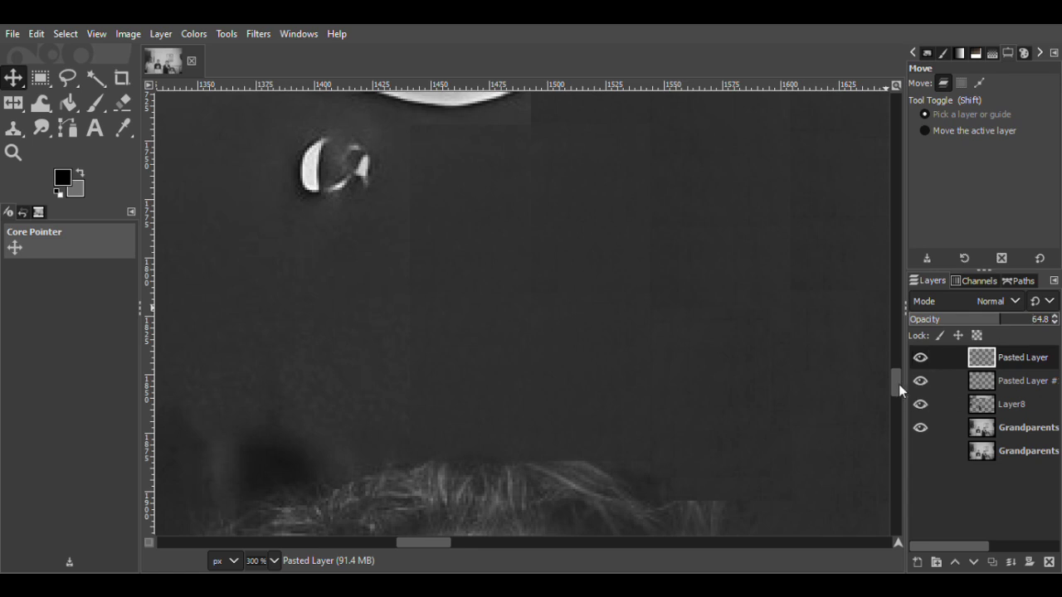
- Duplicate the tall patch and move the copy up to the lowest point of the collar
{"action": "scroll", "coordinate": [893, 377], "scroll_direction": "up", "scroll_amount": 3}
{"action": "key", "text": "shift+ctrl+d"}
{"action": "left_click_drag", "start_coordinate": [474, 331], "coordinate": [473, 281]}
- Remove the lower part of the copy where it overlaps the original tall patch, and check the join
{"action": "key", "text": "r"}
{"action": "scroll", "coordinate": [465, 467], "scroll_direction": "down", "scroll_amount": 3}
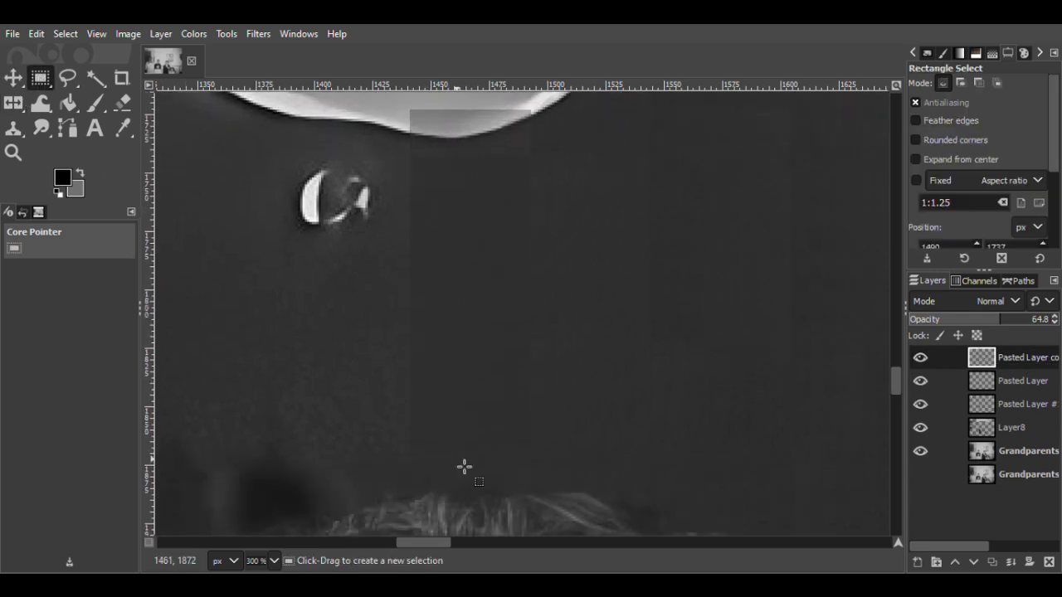
{"action": "left_click_drag", "start_coordinate": [557, 474], "coordinate": [350, 292]}
{"action": "left_click_drag", "start_coordinate": [481, 310], "coordinate": [492, 171]}
{"action": "key", "text": "Escape"}
{"action": "key", "text": "m"}
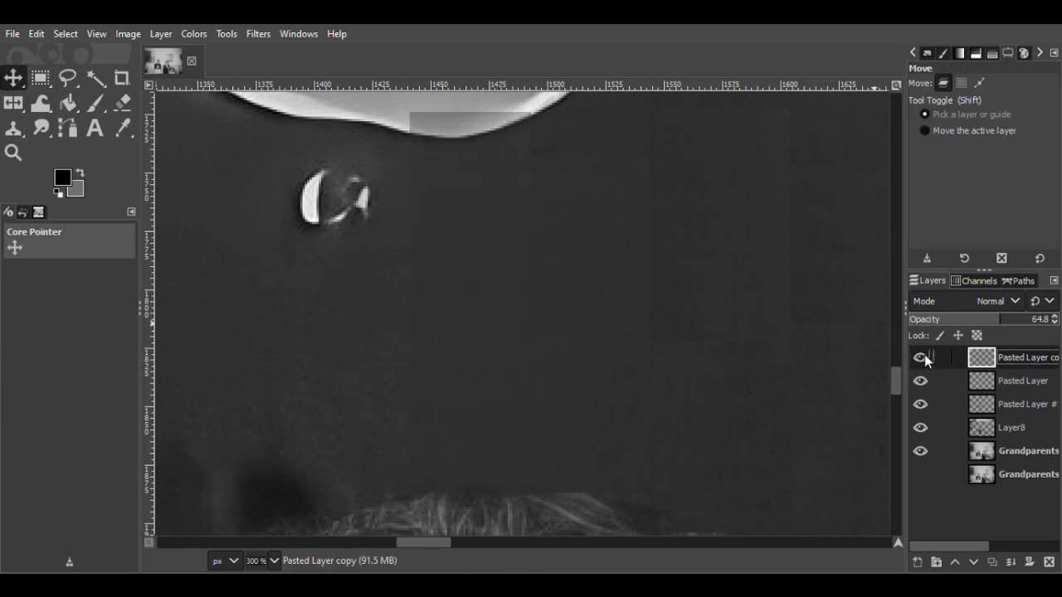
{"action": "left_click", "coordinate": [920, 381]}
- Erase the copied patch where it covers the neck and the white collar trim
{"action": "left_click_drag", "start_coordinate": [894, 380], "coordinate": [893, 376]}
{"action": "left_click", "coordinate": [13, 152]}
{"action": "left_click", "coordinate": [470, 175]}
{"action": "left_click", "coordinate": [123, 103]}
{"action": "mouse_move", "coordinate": [399, 194]}
{"action": "left_mouse_down"}
{"action": "mouse_move", "coordinate": [549, 186]}
{"action": "mouse_move", "coordinate": [511, 199]}
{"action": "left_mouse_up"}
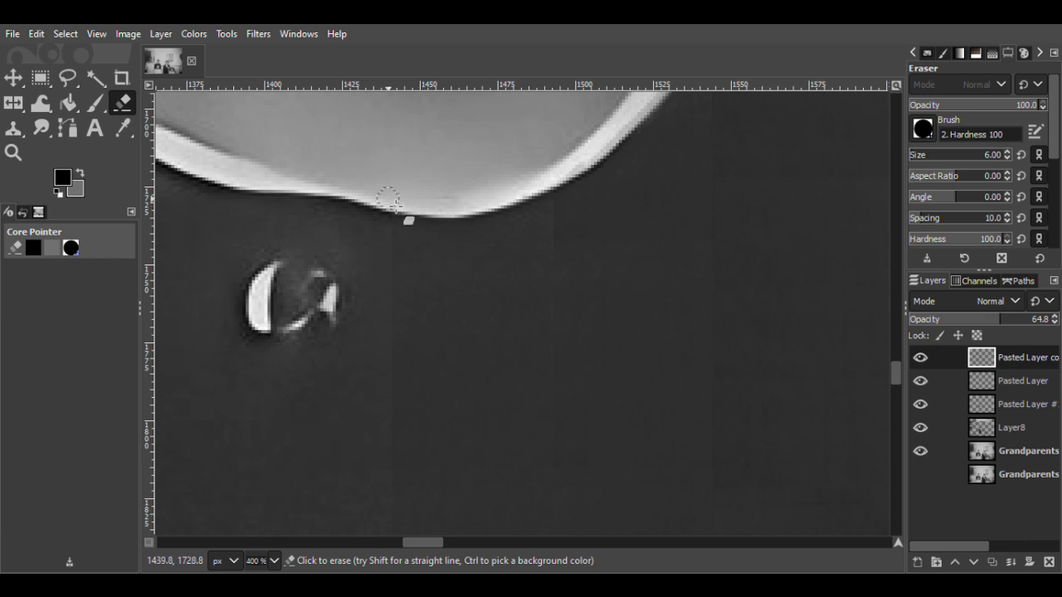
- Compare the collar area with the merged patch layer and Layer8 hidden and shown, and make Layer8 active
{"action": "left_click", "coordinate": [923, 406]}
{"action": "left_click", "coordinate": [924, 406]}
{"action": "left_click_drag", "start_coordinate": [893, 379], "coordinate": [893, 375]}
{"action": "left_click", "coordinate": [923, 428]}
{"action": "left_click", "coordinate": [923, 428]}
{"action": "left_click", "coordinate": [1011, 428]}
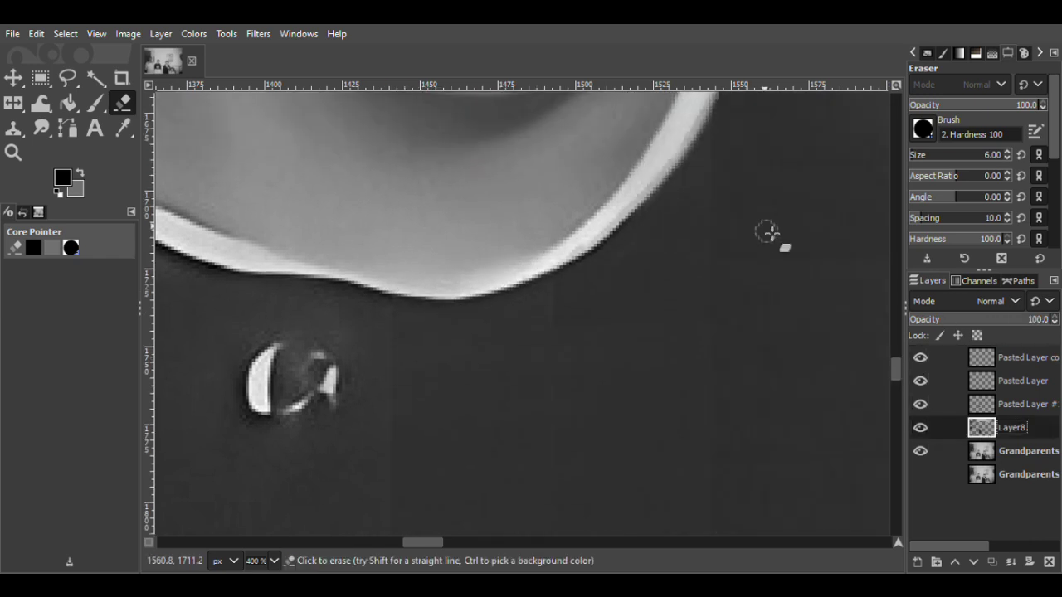
- Merge the duplicated sweater patch down into the pasted patch layer beneath it
{"action": "scroll", "coordinate": [541, 270], "scroll_direction": "up", "scroll_amount": 3}
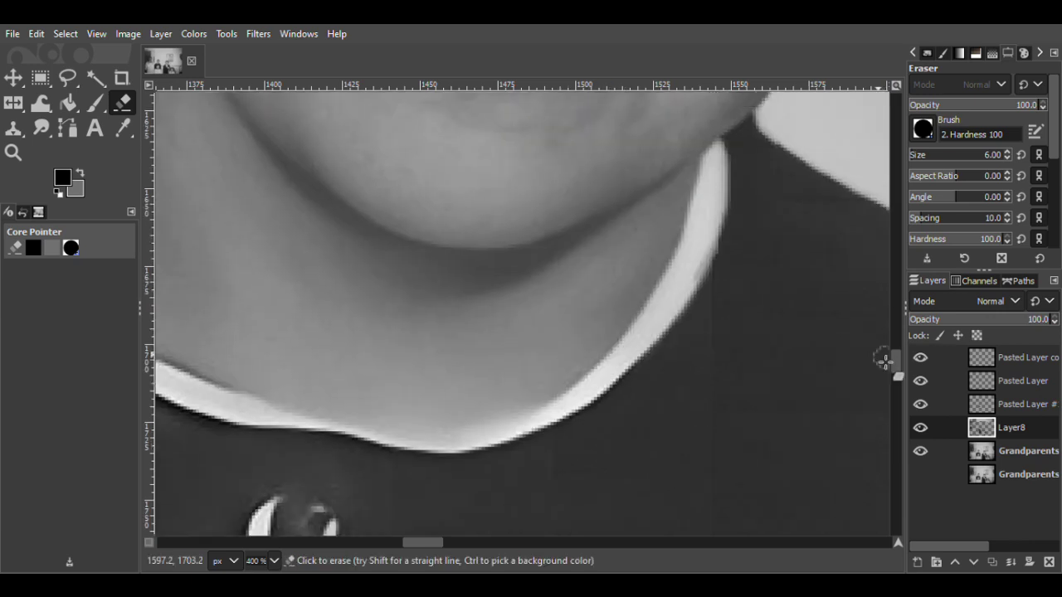
{"action": "left_click_drag", "start_coordinate": [896, 362], "coordinate": [898, 380]}
{"action": "key", "text": "z"}
{"action": "left_click", "coordinate": [958, 129]}
{"action": "left_click", "coordinate": [657, 390]}
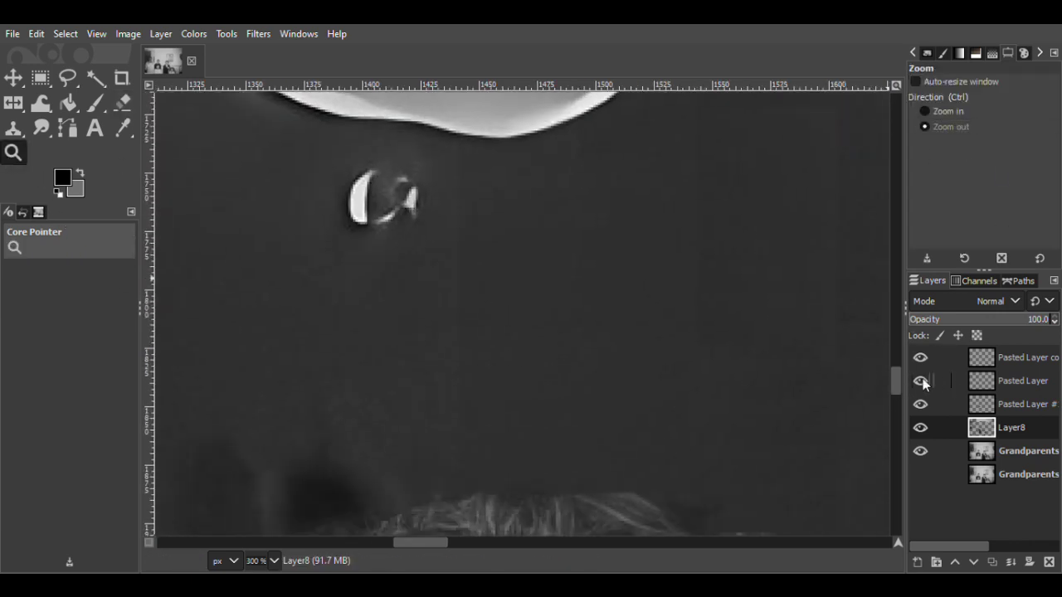
{"action": "left_click", "coordinate": [1000, 356]}
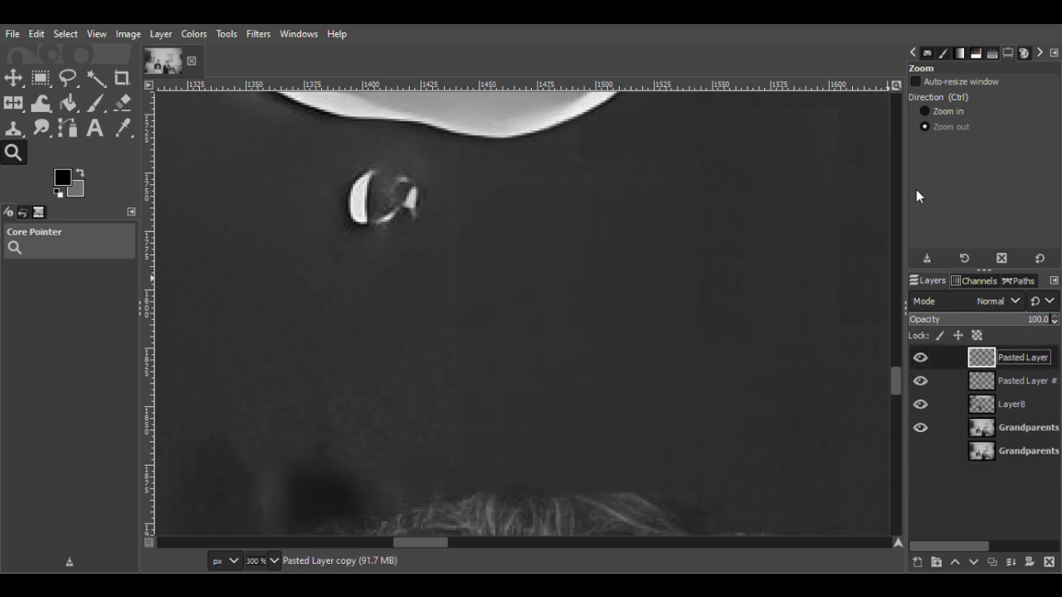
{"action": "key", "text": "shift+ctrl+d"}
{"action": "key", "text": "m"}
{"action": "left_click_drag", "start_coordinate": [554, 360], "coordinate": [436, 370]}
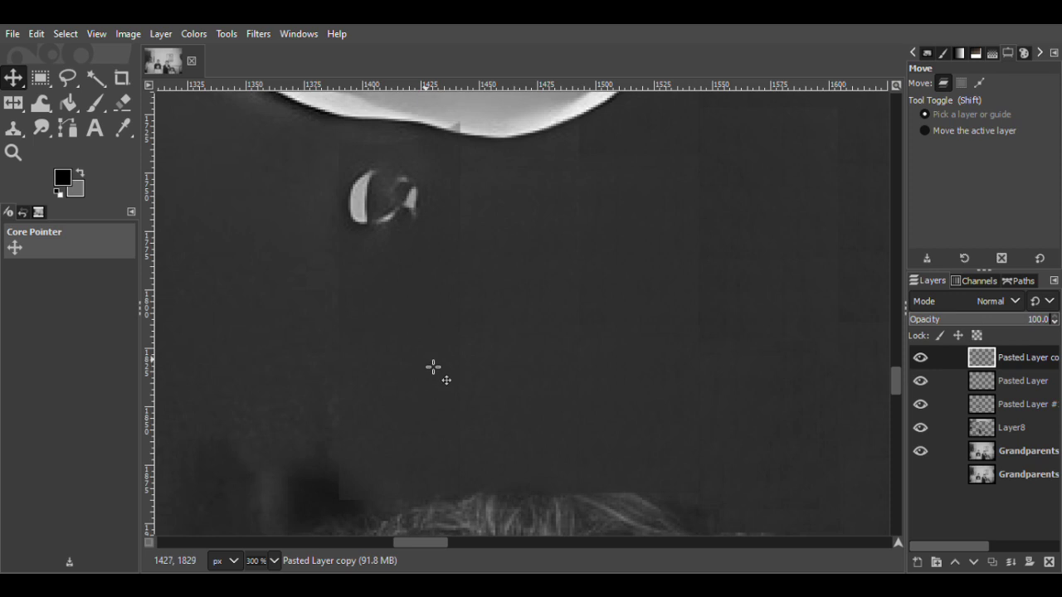
{"action": "left_click", "coordinate": [118, 106]}
{"action": "left_click_drag", "start_coordinate": [329, 498], "coordinate": [351, 498]}
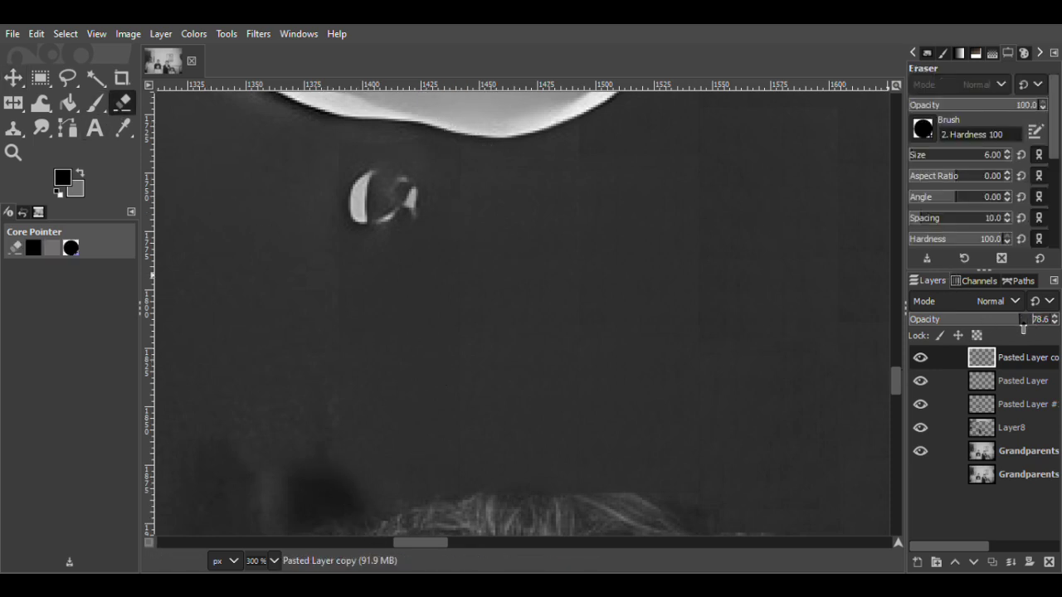
{"action": "left_click", "coordinate": [1009, 358]}
{"action": "key", "text": "Delete"}
- Merge the remaining sweater patch layer down into Pasted Layer #1 and save the image
{"action": "left_click", "coordinate": [919, 384]}
{"action": "left_click", "coordinate": [919, 384]}
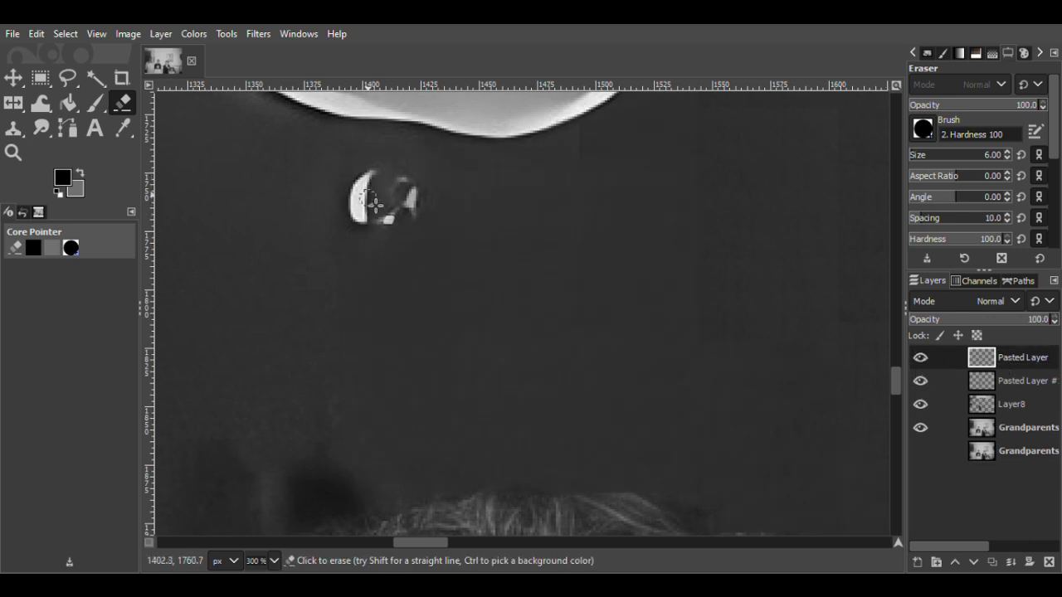
{"action": "key", "text": "m"}
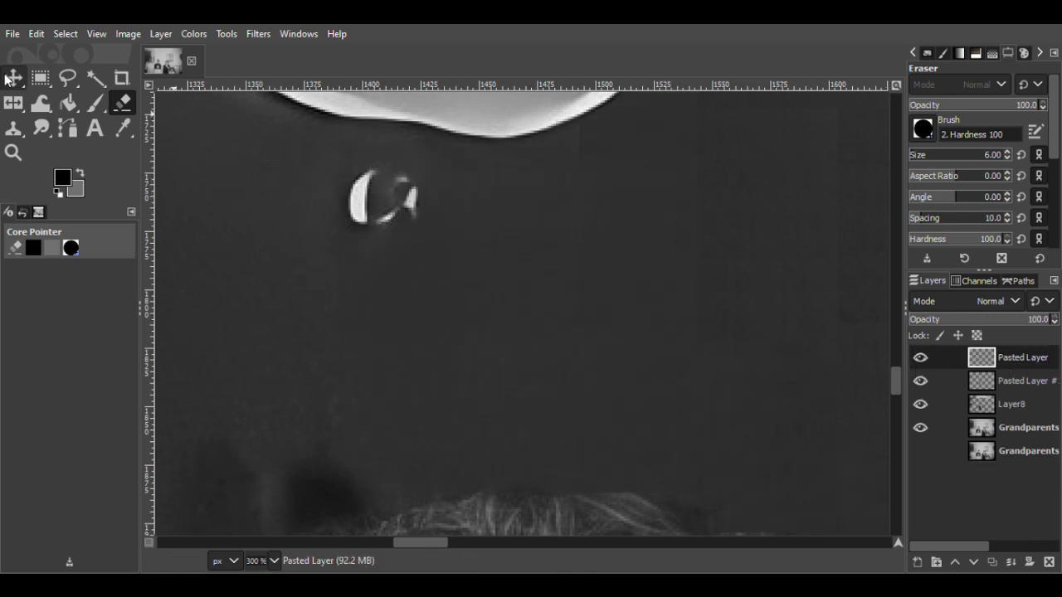
{"action": "key", "text": "ctrl+s"}
{"action": "left_click", "coordinate": [1010, 563]}
- Compare the dark sweater close up and in the wider photo with the merged patch layer hidden and shown
{"action": "left_click", "coordinate": [920, 358]}
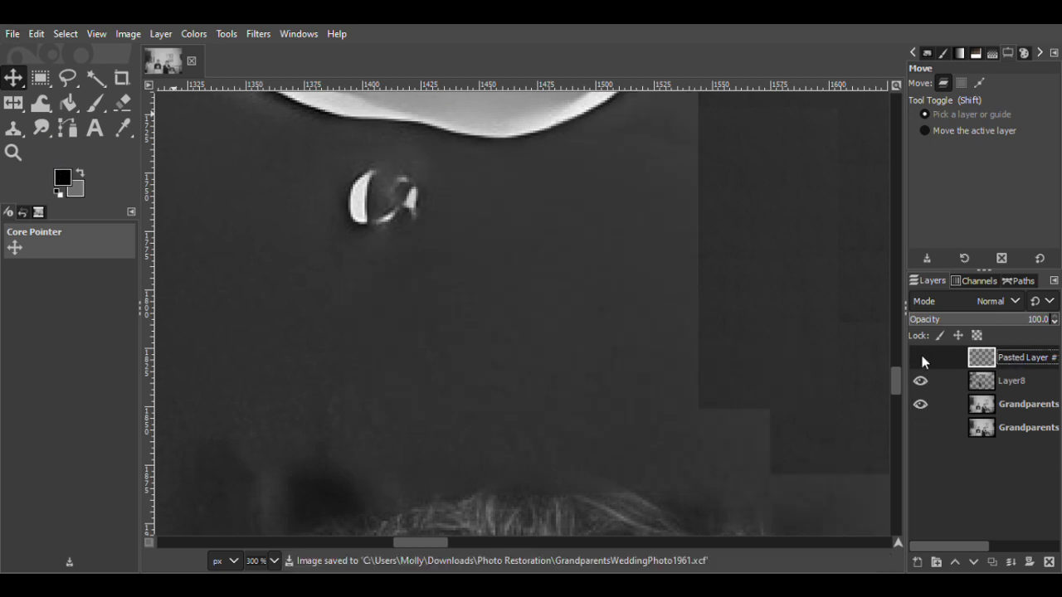
{"action": "left_click", "coordinate": [920, 358]}
{"action": "left_click", "coordinate": [13, 153]}
{"action": "left_click", "coordinate": [665, 314]}
{"action": "left_click", "coordinate": [665, 314]}
{"action": "left_click", "coordinate": [665, 314]}
{"action": "left_click", "coordinate": [665, 314]}
{"action": "left_click", "coordinate": [665, 313]}
{"action": "left_click", "coordinate": [666, 313]}
{"action": "left_click", "coordinate": [666, 314]}
{"action": "left_click", "coordinate": [920, 356]}
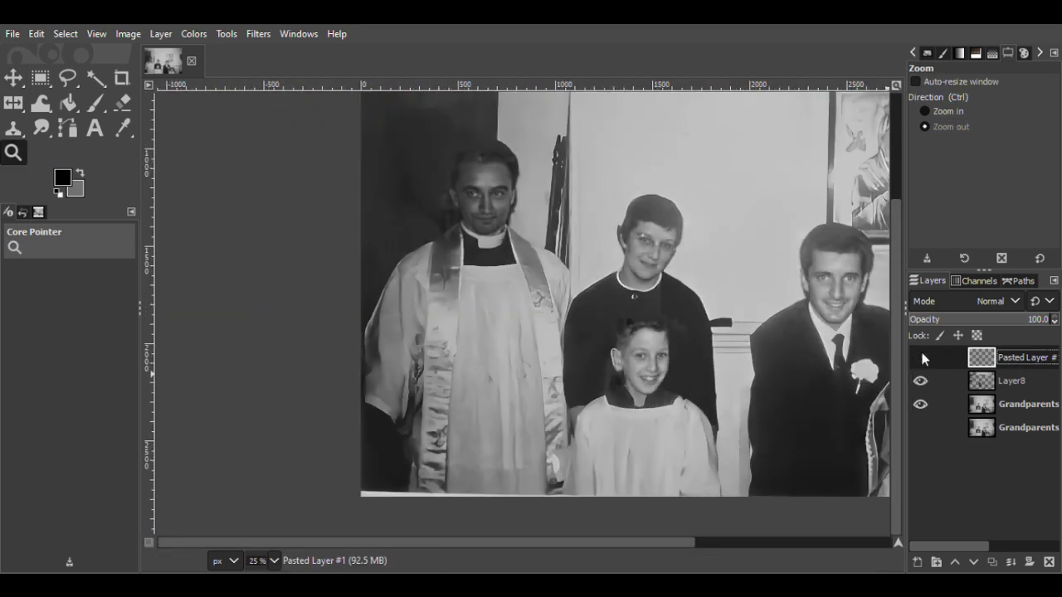
- Erase the sweater patch where it covers the top of the boy's hair, and save the image
{"action": "scroll", "coordinate": [718, 423], "scroll_direction": "right", "scroll_amount": 3}
{"action": "left_click", "coordinate": [505, 331]}
{"action": "left_click", "coordinate": [505, 331]}
{"action": "left_click", "coordinate": [505, 331]}
{"action": "left_click", "coordinate": [505, 331]}
{"action": "left_click", "coordinate": [505, 331]}
{"action": "left_click", "coordinate": [505, 331]}
{"action": "left_click", "coordinate": [505, 331]}
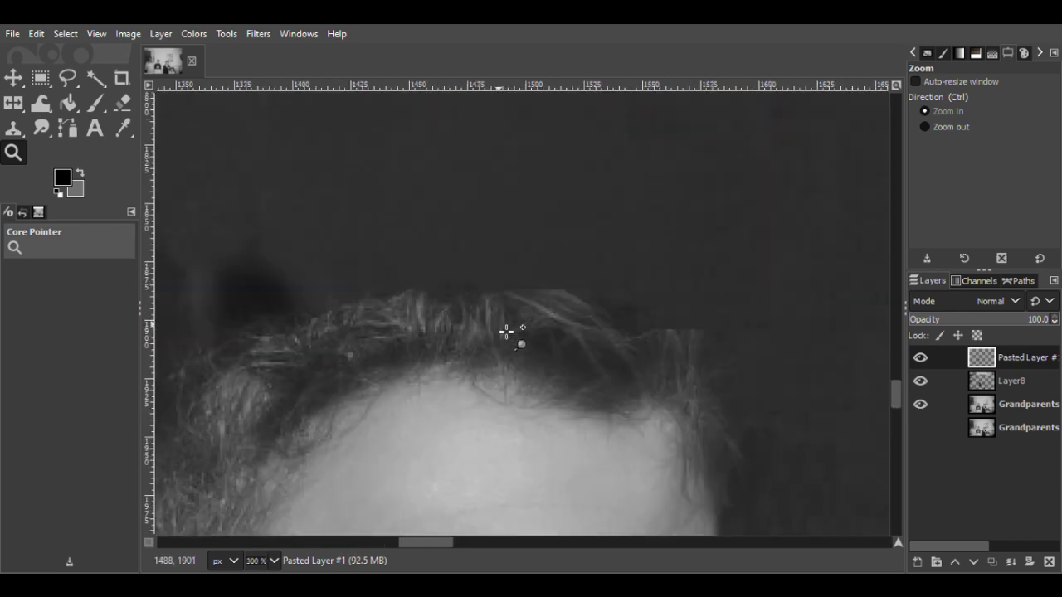
{"action": "left_click", "coordinate": [123, 104]}
{"action": "left_click", "coordinate": [438, 294]}
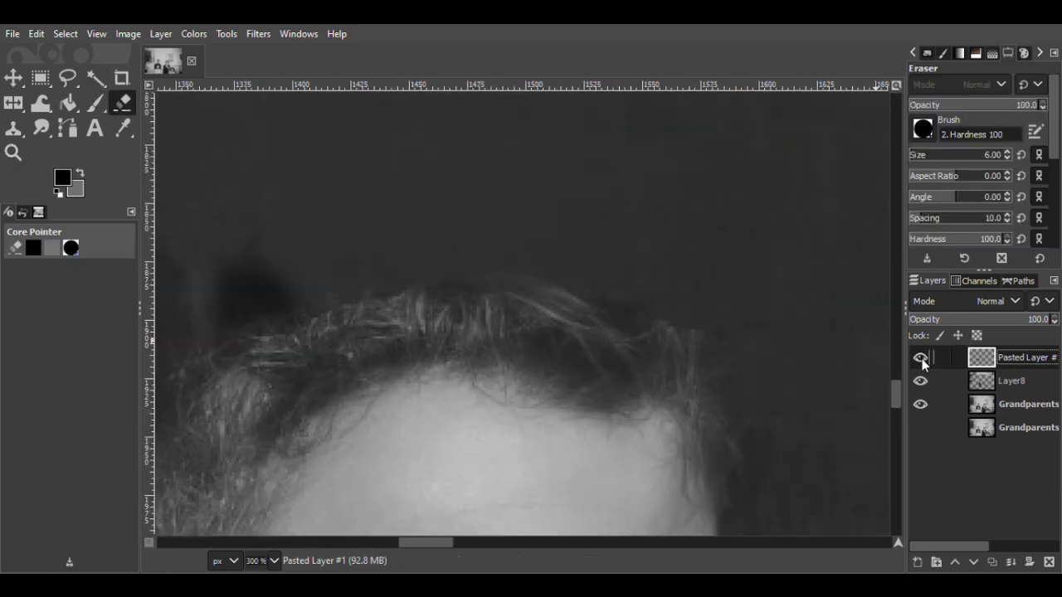
{"action": "key", "text": "z"}
{"action": "key", "text": "ctrl+s"}
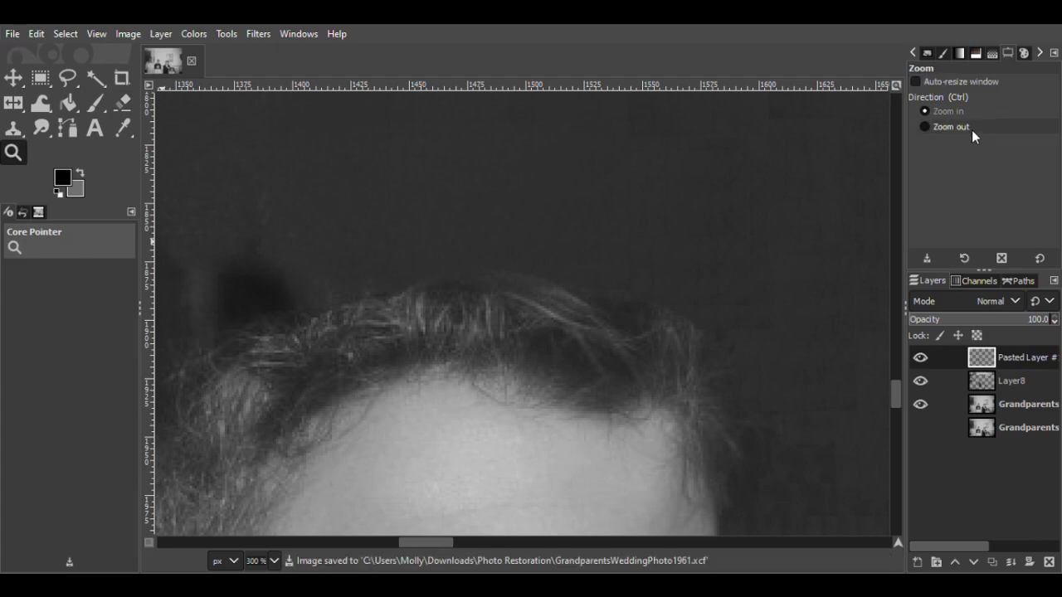
- Examine the wider photo and the cracked wall strip above the dark area behind the priest
{"action": "left_click", "coordinate": [971, 129]}
{"action": "triple_click", "coordinate": [738, 268]}
{"action": "triple_click", "coordinate": [738, 269]}
{"action": "double_click", "coordinate": [737, 269]}
{"action": "left_click_drag", "start_coordinate": [612, 536], "coordinate": [652, 557]}
{"action": "scroll", "coordinate": [644, 531], "scroll_direction": "up", "scroll_amount": 10}
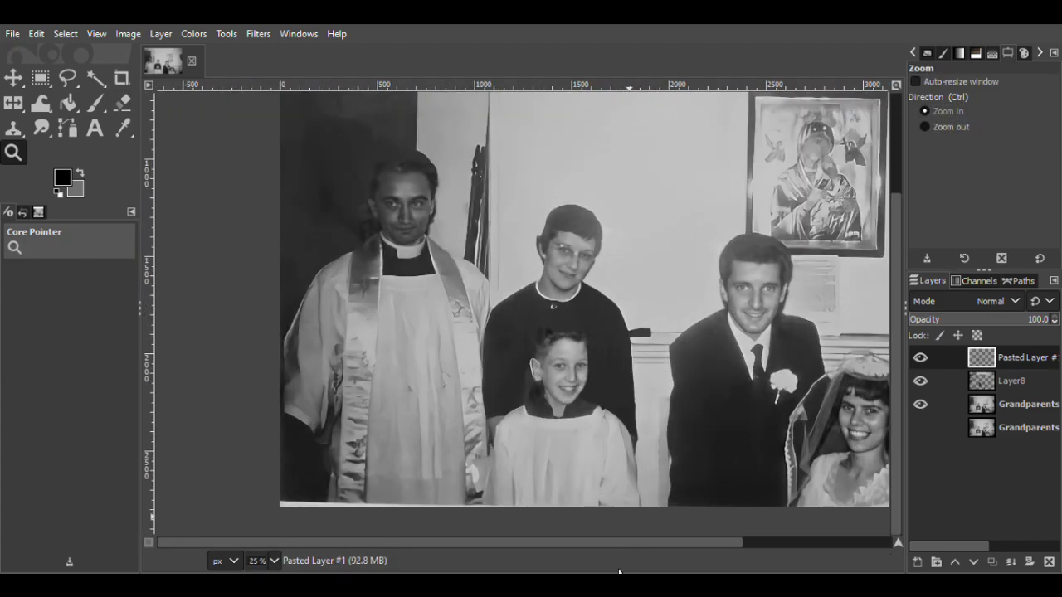
{"action": "scroll", "coordinate": [701, 547], "scroll_direction": "right", "scroll_amount": 3}
{"action": "left_click_drag", "start_coordinate": [896, 319], "coordinate": [906, 143]}
{"action": "left_click_drag", "start_coordinate": [531, 544], "coordinate": [425, 549]}
{"action": "double_click", "coordinate": [213, 133]}
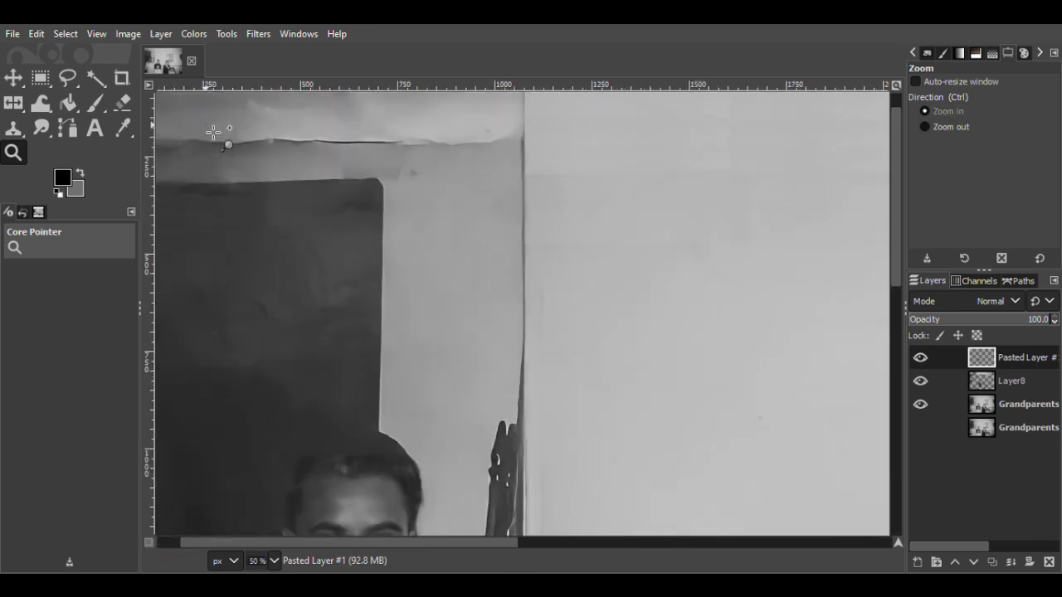
{"action": "scroll", "coordinate": [214, 133], "scroll_direction": "up", "scroll_amount": 1}
- Select a tall rectangle of clean wall between the dark doorway and the vertical wall edge
{"action": "left_click", "coordinate": [70, 81]}
{"action": "left_click", "coordinate": [42, 81]}
{"action": "left_click", "coordinate": [921, 384]}
{"action": "left_click", "coordinate": [921, 384]}
{"action": "left_click_drag", "start_coordinate": [496, 227], "coordinate": [561, 364]}
{"action": "left_click", "coordinate": [558, 313]}
{"action": "left_click", "coordinate": [555, 313]}
{"action": "left_click", "coordinate": [540, 291]}
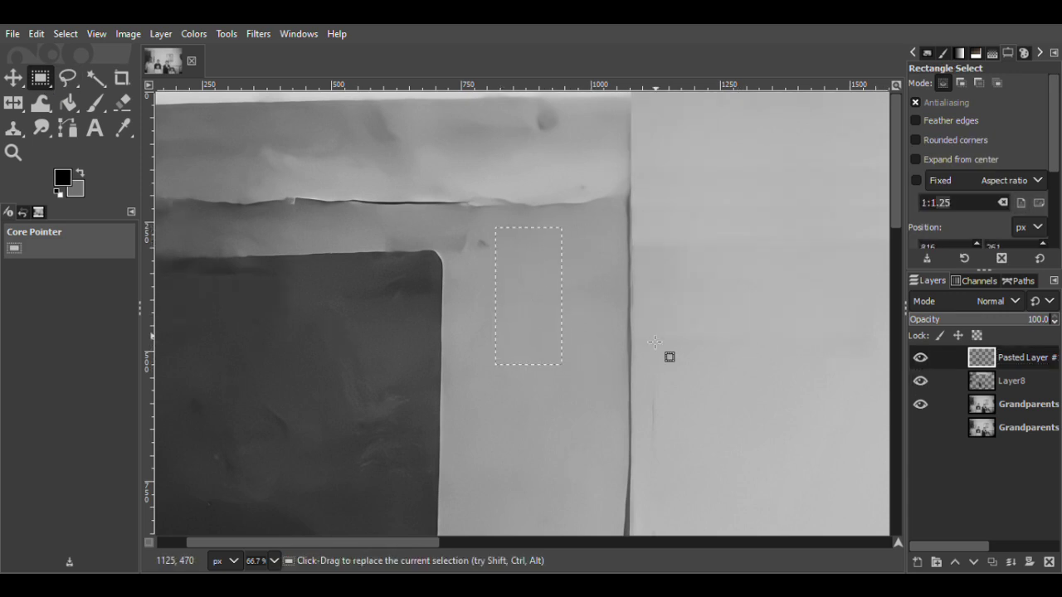
- Copy the selected wall area from the visible Grandparents layer and paste it over the crack's end beside the vertical wall edge
{"action": "left_click", "coordinate": [921, 405]}
{"action": "left_click", "coordinate": [981, 404]}
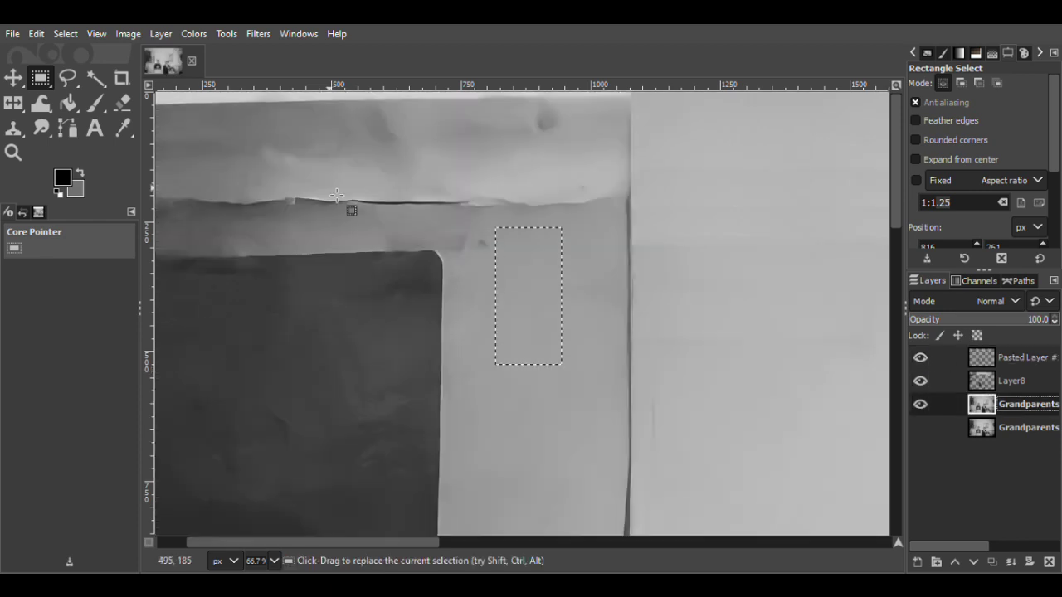
{"action": "key", "text": "m"}
{"action": "key", "text": "ctrl+c"}
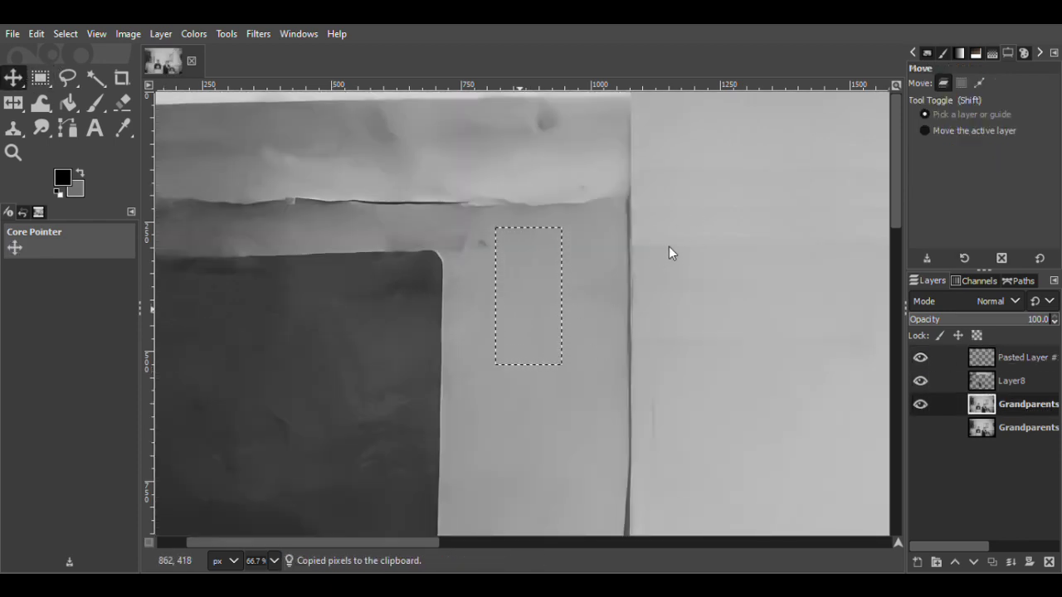
{"action": "key", "text": "ctrl+v"}
{"action": "left_click_drag", "start_coordinate": [551, 333], "coordinate": [604, 181]}
{"action": "key", "text": "shift+ctrl+d"}
{"action": "left_click", "coordinate": [13, 110]}
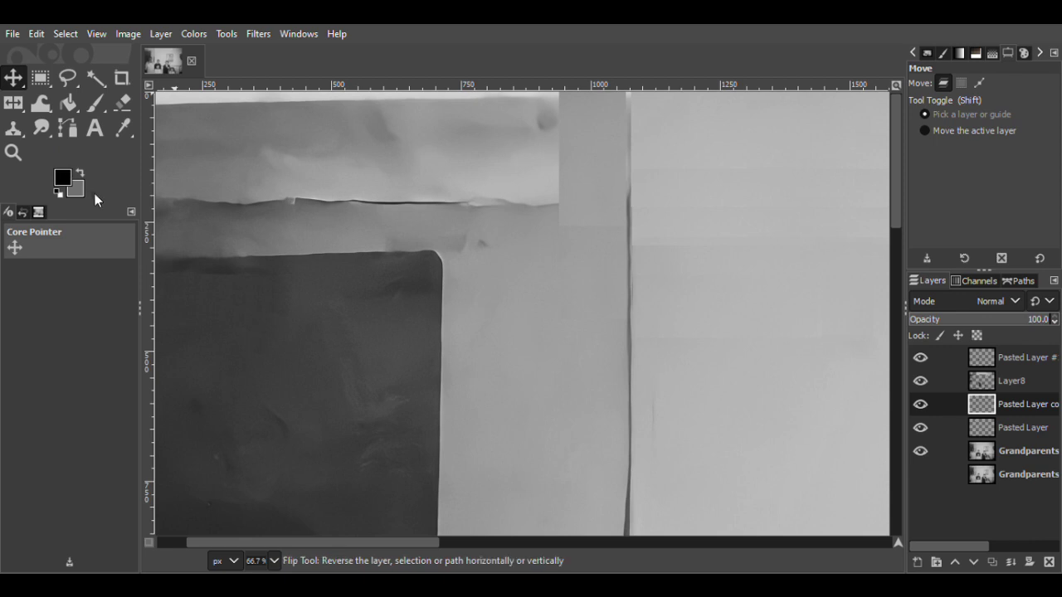
{"action": "left_click", "coordinate": [940, 130]}
{"action": "left_click", "coordinate": [622, 164]}
{"action": "left_click", "coordinate": [14, 79]}
{"action": "left_click_drag", "start_coordinate": [613, 176], "coordinate": [612, 141]}
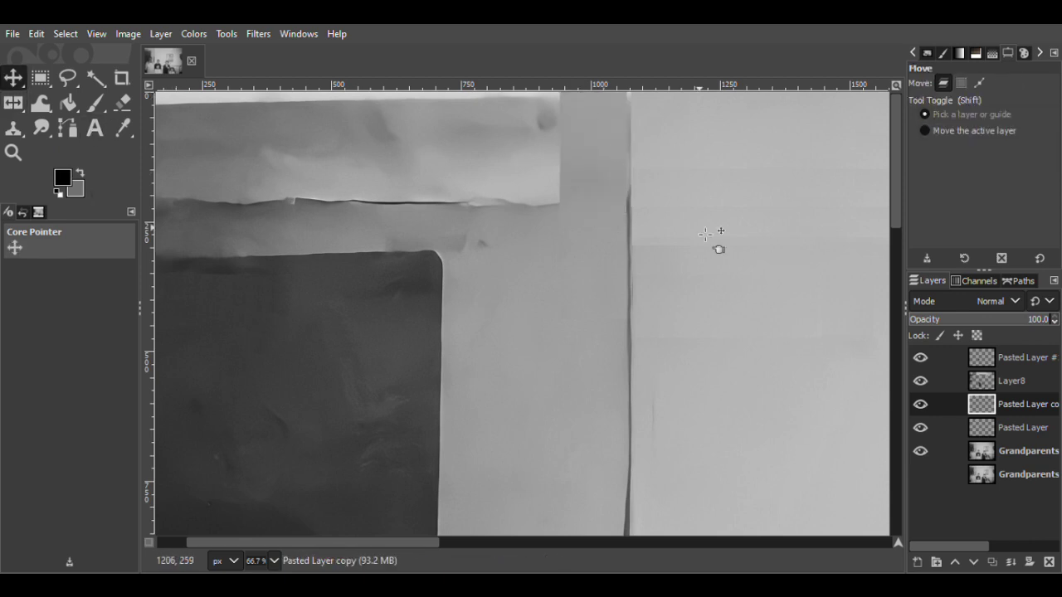
{"action": "left_click", "coordinate": [920, 404]}
{"action": "left_click", "coordinate": [921, 404]}
{"action": "left_click", "coordinate": [1048, 563]}
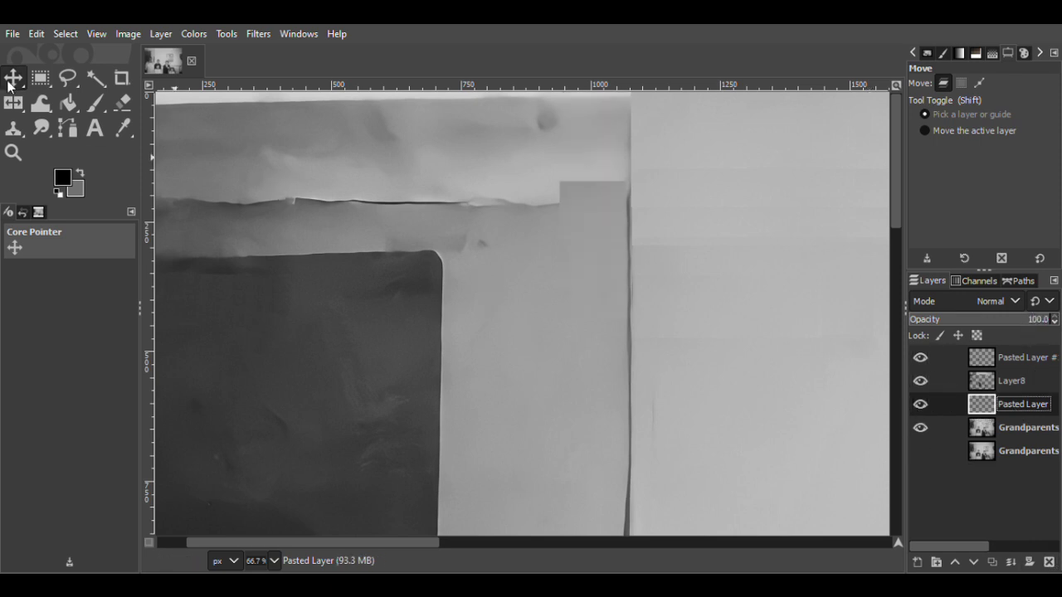
- Restack Layer8 below the wall patch and widen the patch leftward over the crack with a merged duplicate
{"action": "key", "text": "shift+ctrl+d"}
{"action": "left_click_drag", "start_coordinate": [982, 390], "coordinate": [983, 436]}
{"action": "mouse_move", "coordinate": [584, 239]}
{"action": "left_mouse_down"}
{"action": "mouse_move", "coordinate": [516, 234]}
{"action": "mouse_move", "coordinate": [595, 254]}
{"action": "left_mouse_up"}
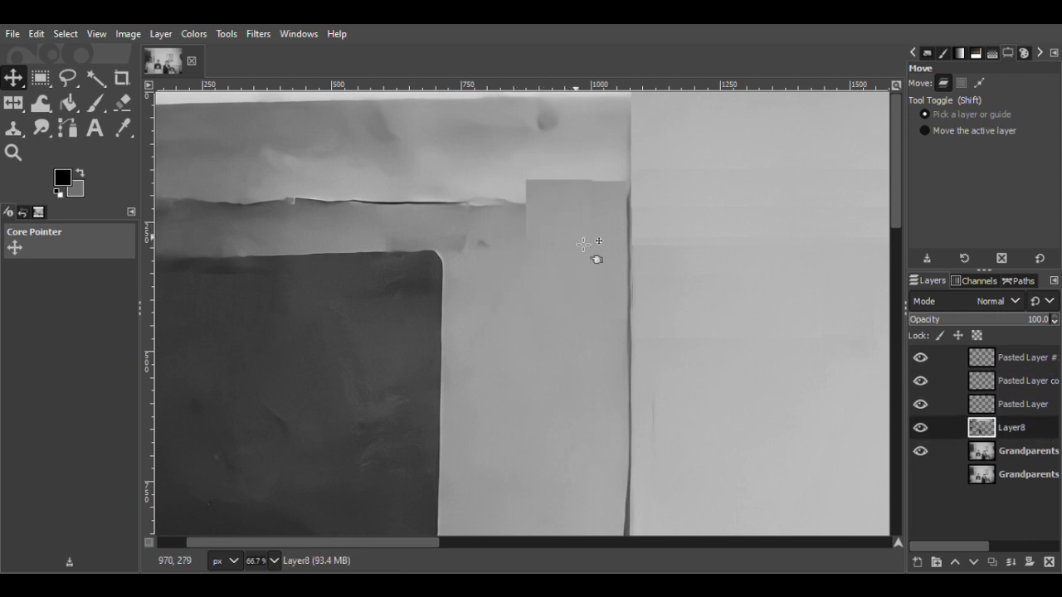
{"action": "left_click", "coordinate": [923, 404]}
{"action": "left_click", "coordinate": [922, 404]}
{"action": "left_click", "coordinate": [1009, 384]}
{"action": "left_click", "coordinate": [1010, 562]}
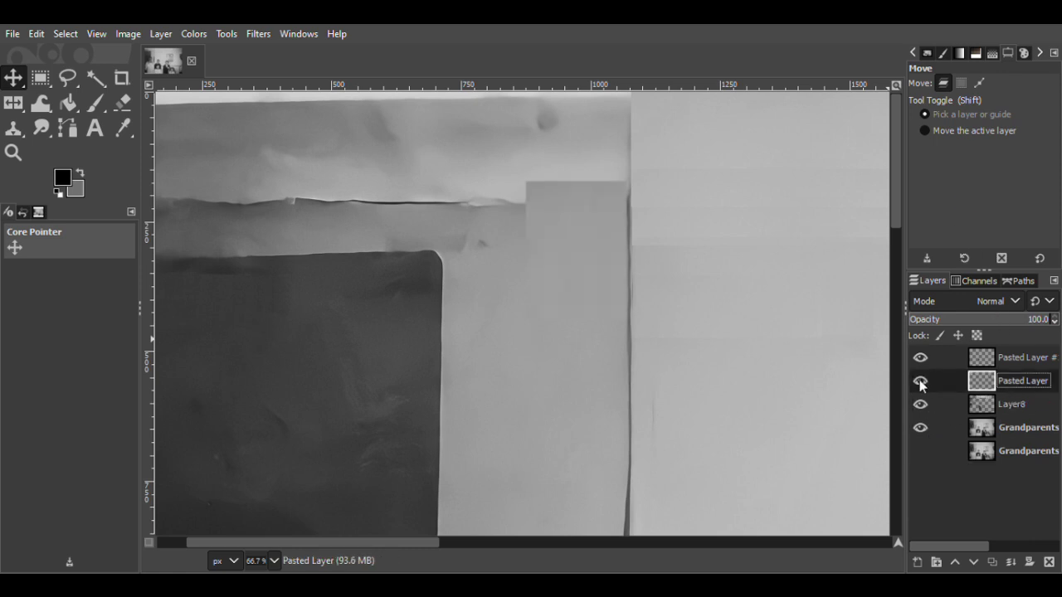
- Duplicate the widened wall patch, move the copy left to the doorway's corner, and merge it down
{"action": "key", "text": "ctrl+shift+d"}
{"action": "left_click_drag", "start_coordinate": [595, 254], "coordinate": [519, 252]}
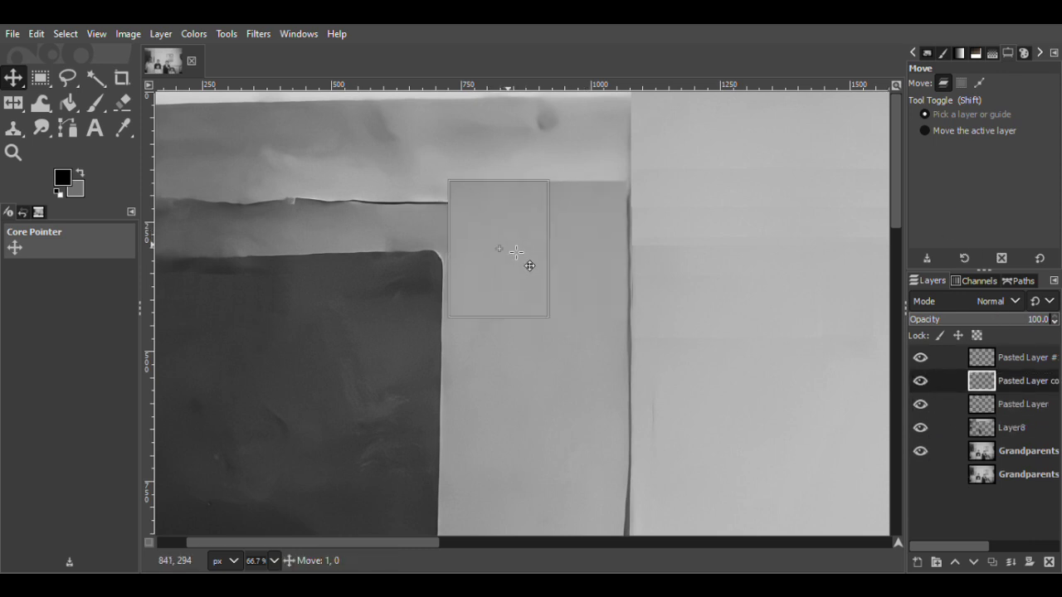
{"action": "key", "text": "ctrl+m"}
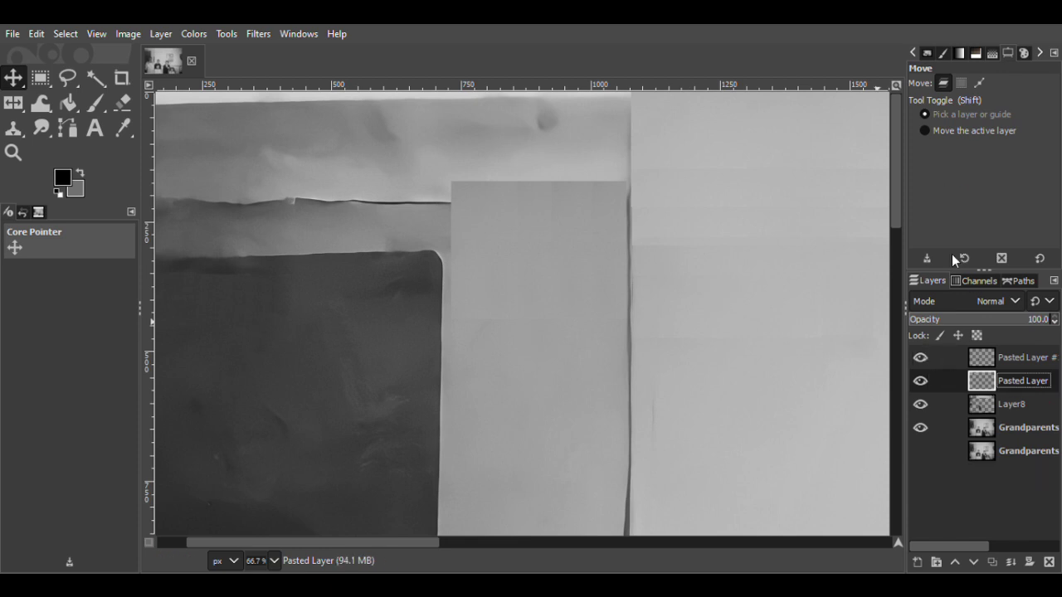
- Select an area of about 498 × 174 px across the wall patch's upper edge and delete the patch inside it
{"action": "left_click", "coordinate": [40, 78]}
{"action": "mouse_move", "coordinate": [428, 137]}
{"action": "left_mouse_down"}
{"action": "mouse_move", "coordinate": [630, 183]}
{"action": "mouse_move", "coordinate": [689, 228]}
{"action": "left_mouse_up"}
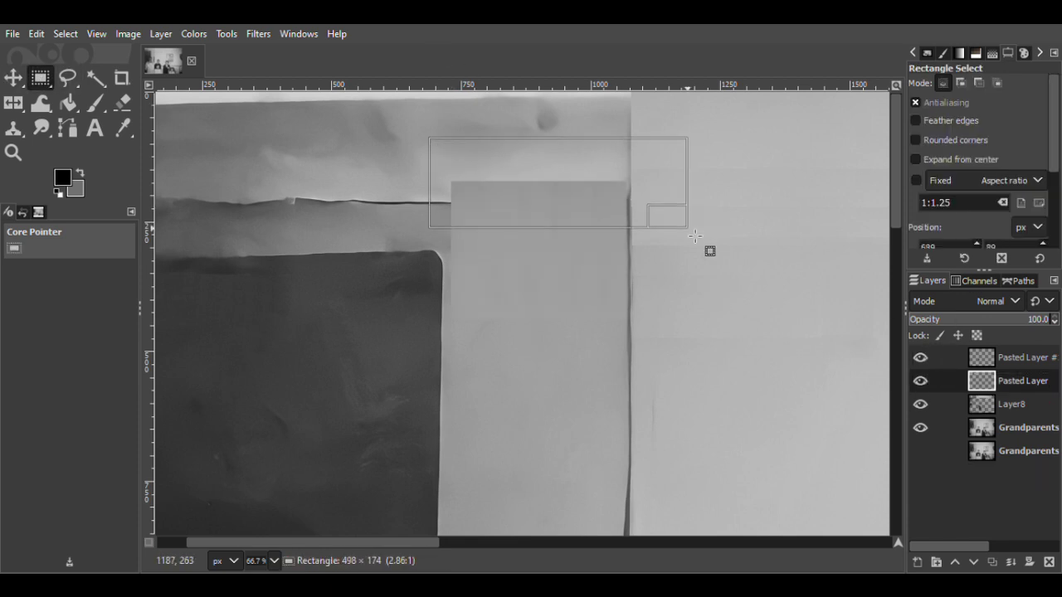
{"action": "key", "text": "Delete"}
{"action": "left_click", "coordinate": [711, 285]}
{"action": "key", "text": "m"}
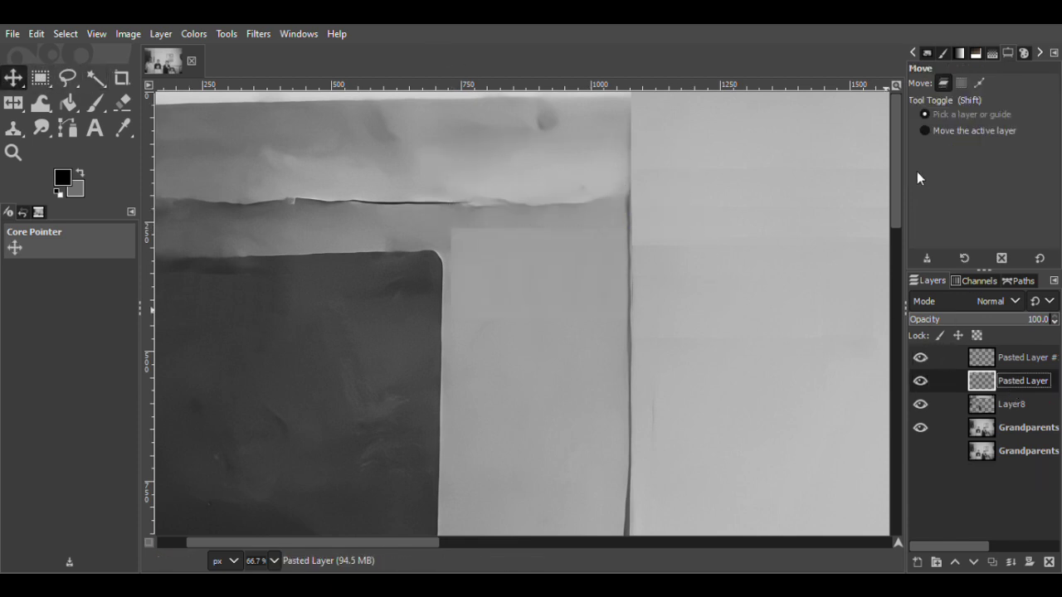
- Duplicate the trimmed wall patch, align the copy above it over the crack, merge the two, and check the result
{"action": "key", "text": "shift+ctrl+d"}
{"action": "left_click_drag", "start_coordinate": [585, 275], "coordinate": [623, 249]}
{"action": "left_click", "coordinate": [585, 222]}
{"action": "key", "text": "z"}
{"action": "double_click", "coordinate": [599, 231]}
{"action": "key", "text": "m"}
{"action": "left_click_drag", "start_coordinate": [536, 213], "coordinate": [560, 212]}
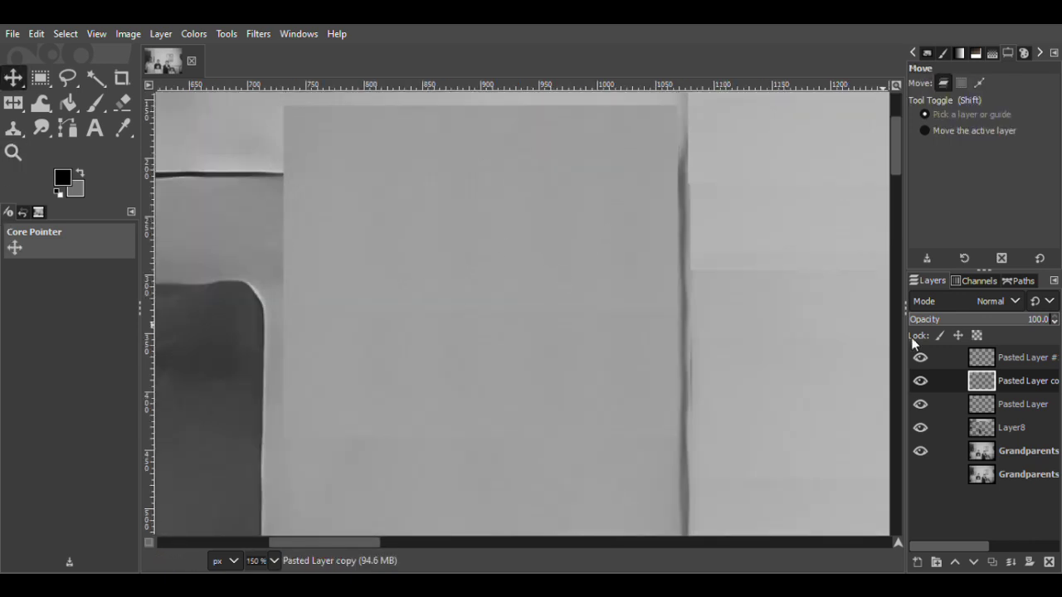
{"action": "left_click", "coordinate": [1010, 562]}
{"action": "left_click", "coordinate": [920, 381]}
{"action": "left_click", "coordinate": [919, 380]}
- Extend the wall patch to the photo's upper edge with a duplicate, and merge all patch layers into one
{"action": "left_click_drag", "start_coordinate": [896, 146], "coordinate": [896, 121]}
{"action": "left_click", "coordinate": [992, 563]}
{"action": "left_click_drag", "start_coordinate": [562, 342], "coordinate": [562, 82]}
{"action": "left_click_drag", "start_coordinate": [576, 237], "coordinate": [576, 204]}
{"action": "left_click_drag", "start_coordinate": [576, 204], "coordinate": [576, 205]}
{"action": "left_click_drag", "start_coordinate": [575, 206], "coordinate": [582, 208]}
{"action": "left_click_drag", "start_coordinate": [272, 543], "coordinate": [233, 542]}
{"action": "left_click", "coordinate": [1001, 384]}
{"action": "left_click", "coordinate": [1011, 563]}
{"action": "left_click", "coordinate": [977, 359]}
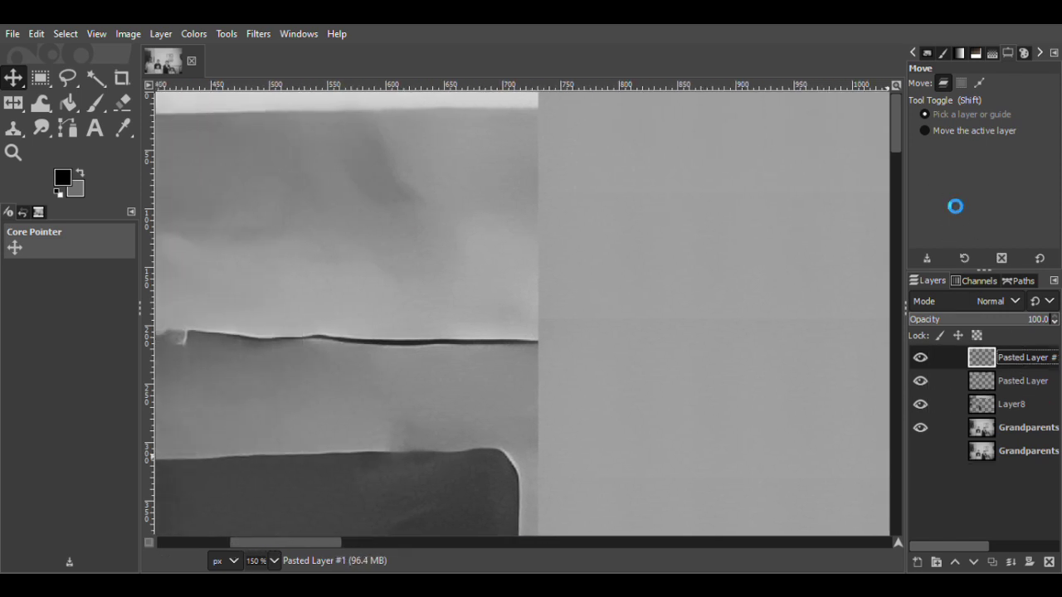
{"action": "left_click", "coordinate": [1010, 562]}
- Compare the upper wall beside the doorway with the merged patch layer hidden and shown
{"action": "left_click", "coordinate": [13, 153]}
{"action": "left_click", "coordinate": [1014, 127]}
{"action": "left_click", "coordinate": [660, 332]}
{"action": "left_click", "coordinate": [660, 332]}
{"action": "left_click", "coordinate": [661, 332]}
{"action": "left_click", "coordinate": [660, 333]}
{"action": "left_click", "coordinate": [660, 333]}
{"action": "left_click", "coordinate": [696, 342]}
{"action": "left_click", "coordinate": [696, 342]}
{"action": "left_click", "coordinate": [584, 315]}
{"action": "left_click", "coordinate": [585, 316]}
{"action": "left_click", "coordinate": [920, 357]}
{"action": "left_click", "coordinate": [669, 359]}
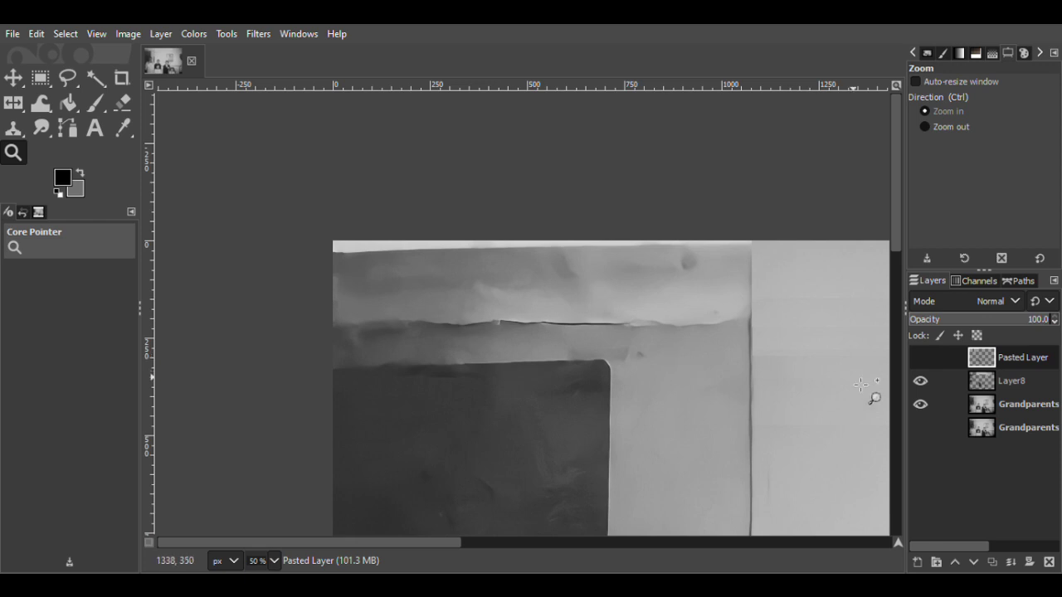
{"action": "left_click", "coordinate": [920, 358]}
{"action": "left_click", "coordinate": [725, 342]}
{"action": "key", "text": "m"}
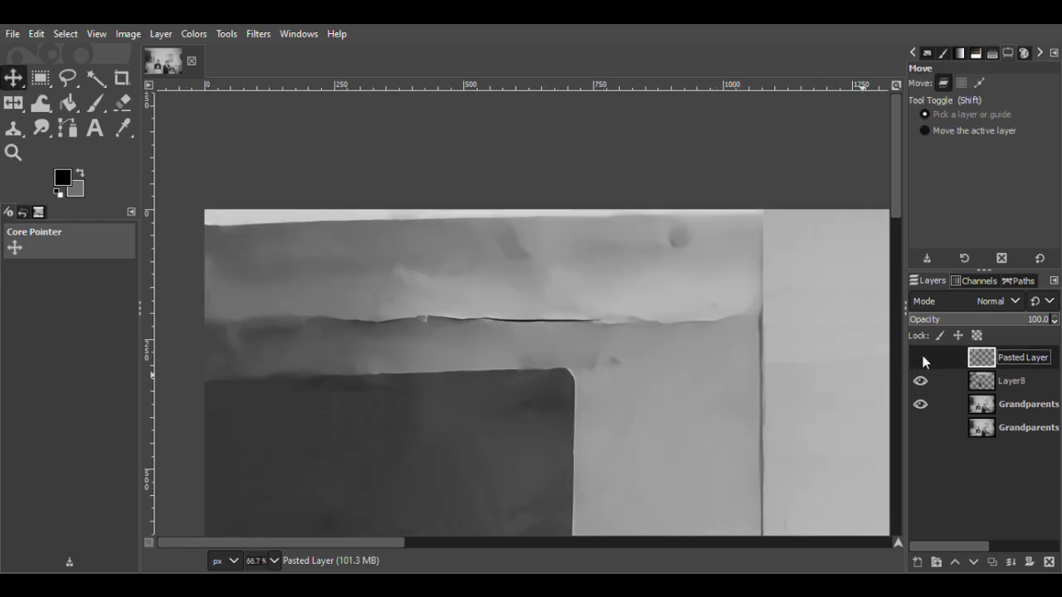
- Copy the patched wall section beside the doorway and paste it further left over the crack above the doorway
{"action": "left_click", "coordinate": [40, 79]}
{"action": "mouse_move", "coordinate": [571, 209]}
{"action": "left_mouse_down"}
{"action": "mouse_move", "coordinate": [834, 432]}
{"action": "mouse_move", "coordinate": [777, 399]}
{"action": "left_mouse_up"}
{"action": "key", "text": "m"}
{"action": "key", "text": "ctrl+c"}
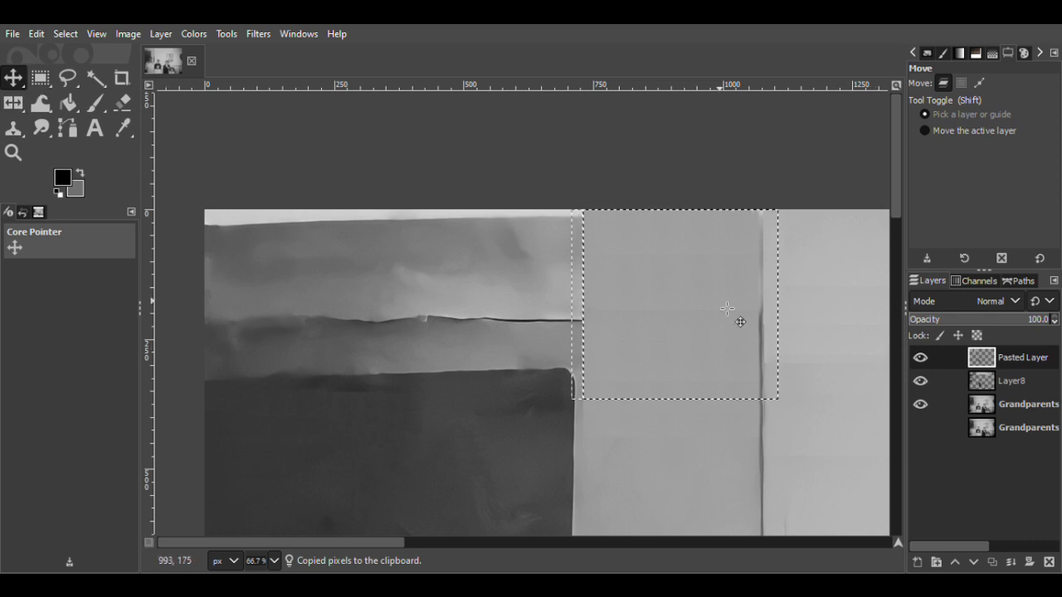
{"action": "key", "text": "ctrl+v"}
{"action": "left_click_drag", "start_coordinate": [651, 292], "coordinate": [488, 253]}
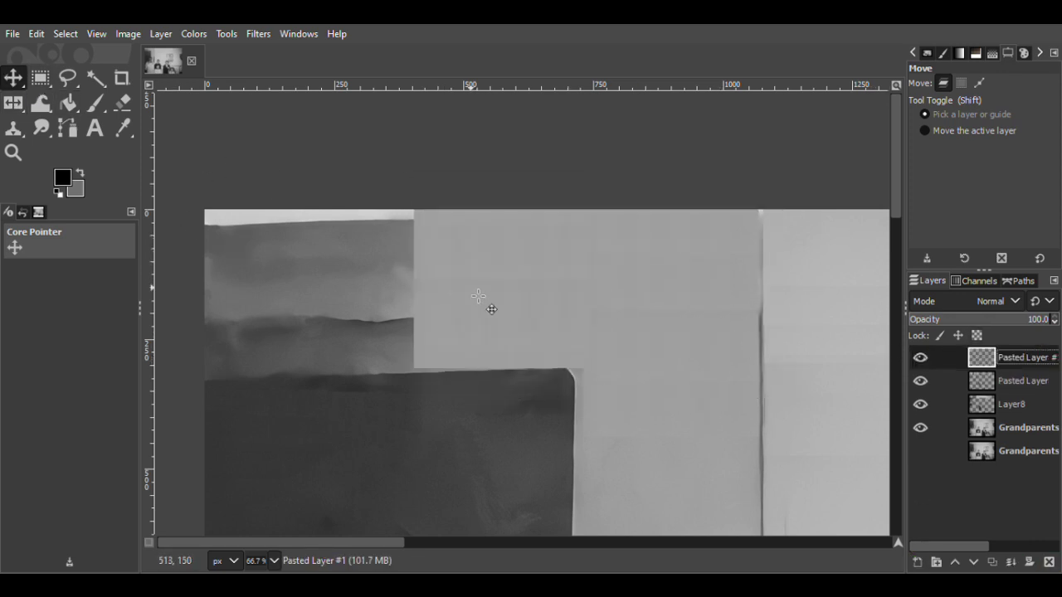
- Paste two more copies of the wall section to cover the remaining strip out to the photo's left edge
{"action": "key", "text": "ctrl+v"}
{"action": "left_click_drag", "start_coordinate": [540, 265], "coordinate": [227, 303]}
{"action": "key", "text": "ctrl+v"}
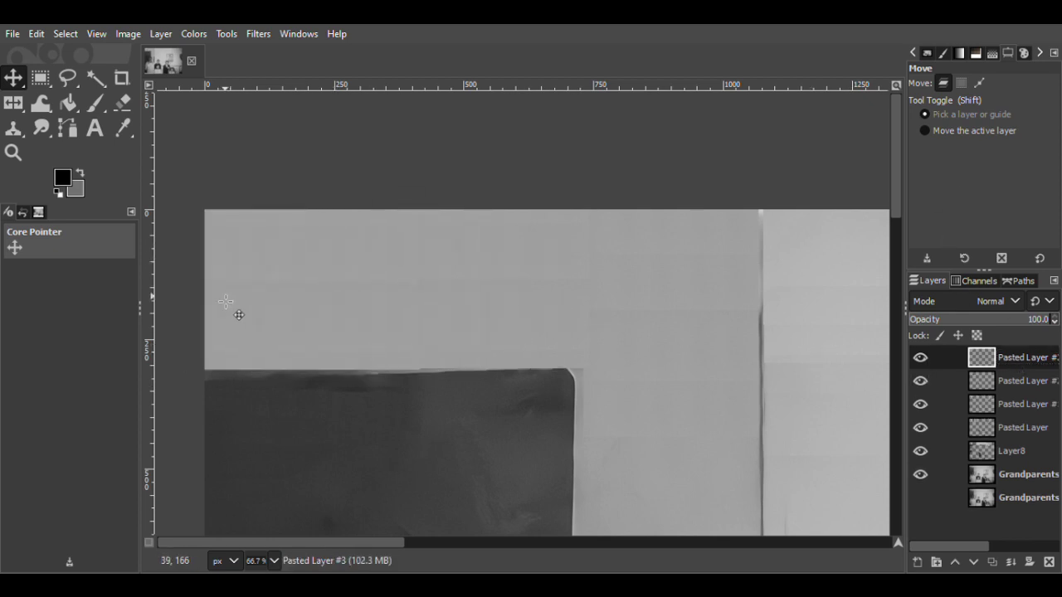
- Merge the three pasted wall sections into one layer and set its opacity to 50.5
{"action": "left_click", "coordinate": [14, 152]}
{"action": "left_click", "coordinate": [965, 127]}
{"action": "left_click", "coordinate": [647, 285]}
{"action": "left_click", "coordinate": [647, 285]}
{"action": "left_click", "coordinate": [647, 285]}
{"action": "left_click", "coordinate": [647, 285]}
{"action": "left_click_drag", "start_coordinate": [711, 542], "coordinate": [887, 541]}
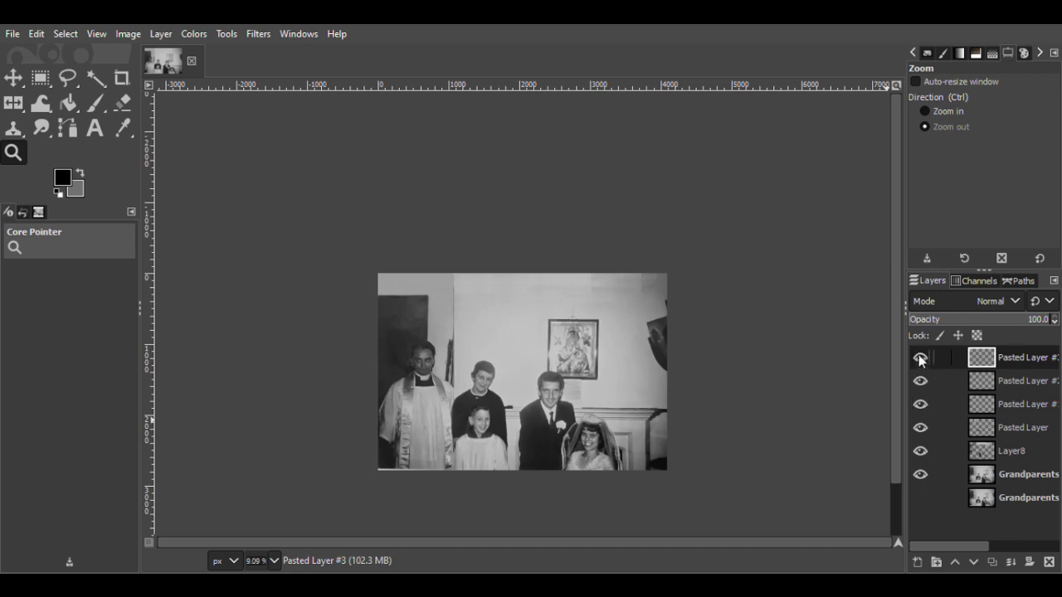
{"action": "right_click", "coordinate": [922, 358]}
{"action": "left_click", "coordinate": [976, 315]}
{"action": "right_click", "coordinate": [976, 357]}
{"action": "left_click", "coordinate": [974, 337]}
{"action": "left_click", "coordinate": [921, 356]}
{"action": "left_click", "coordinate": [1005, 324]}
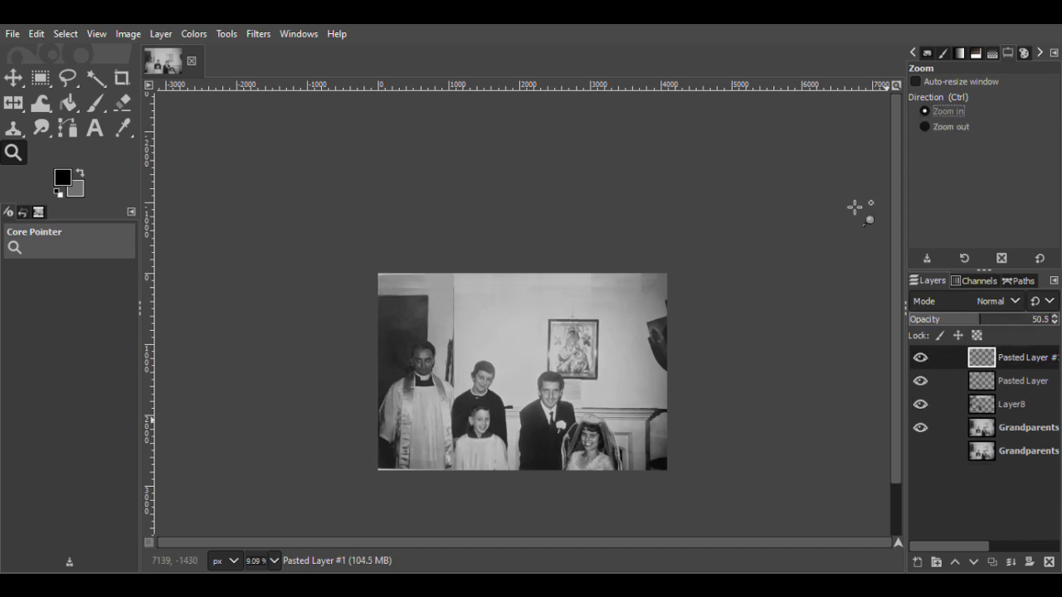
- Compare the wall above the doorway with the merged wall patch hidden and shown
{"action": "left_click", "coordinate": [387, 285]}
{"action": "left_click", "coordinate": [387, 285]}
{"action": "left_click", "coordinate": [387, 286]}
{"action": "left_click", "coordinate": [386, 285]}
{"action": "left_click", "coordinate": [387, 286]}
{"action": "left_click", "coordinate": [923, 358]}
{"action": "left_click", "coordinate": [924, 359]}
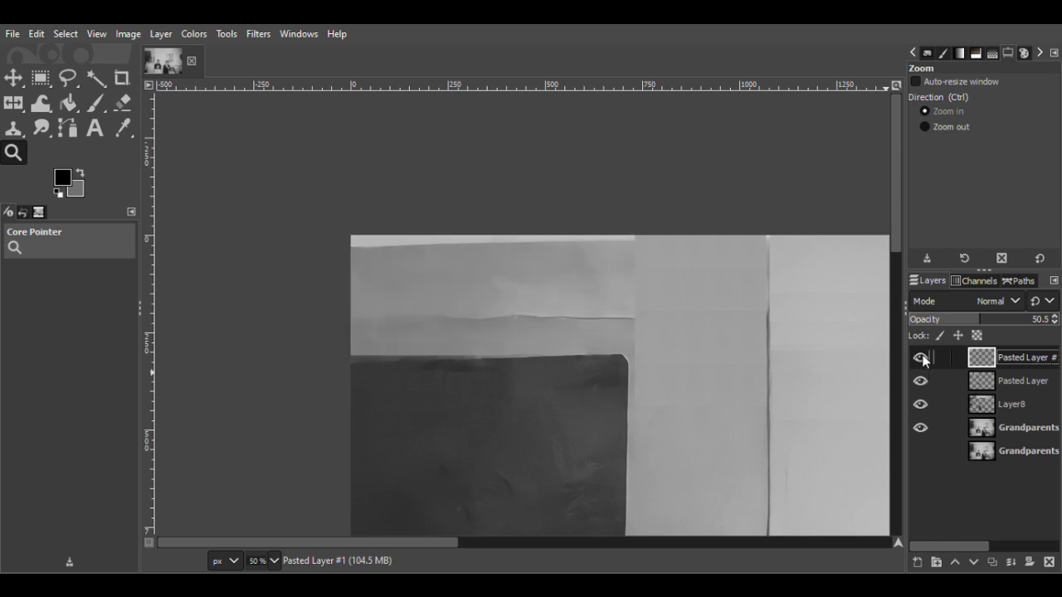
- Set the merged wall patch's opacity to 30.2 and check the blend by hiding and showing the layer
{"action": "left_click_drag", "start_coordinate": [964, 323], "coordinate": [946, 324]}
{"action": "left_click", "coordinate": [919, 357]}
{"action": "left_click", "coordinate": [919, 358]}
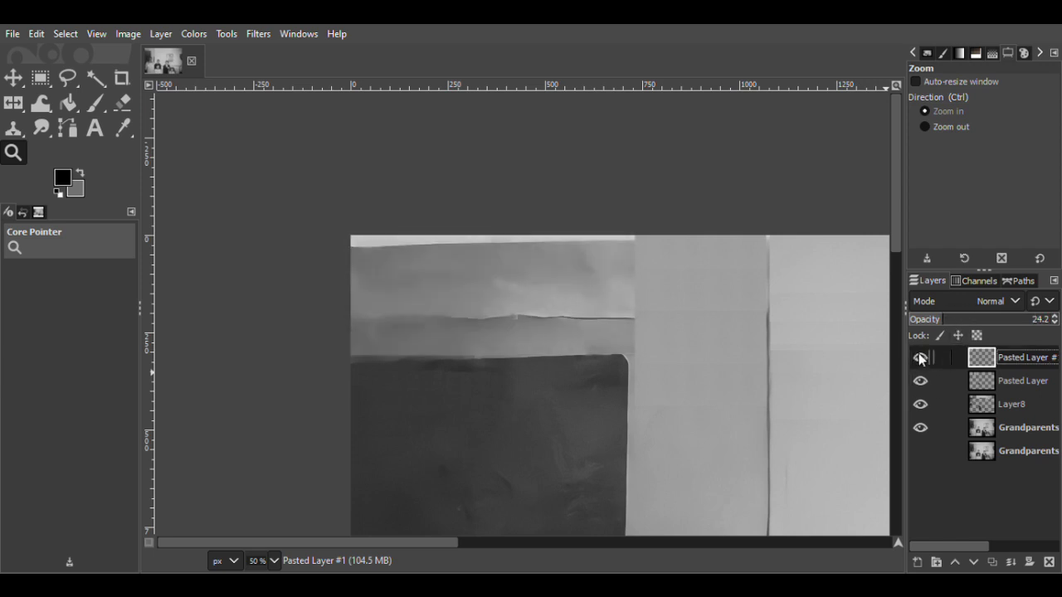
{"action": "left_click", "coordinate": [920, 357]}
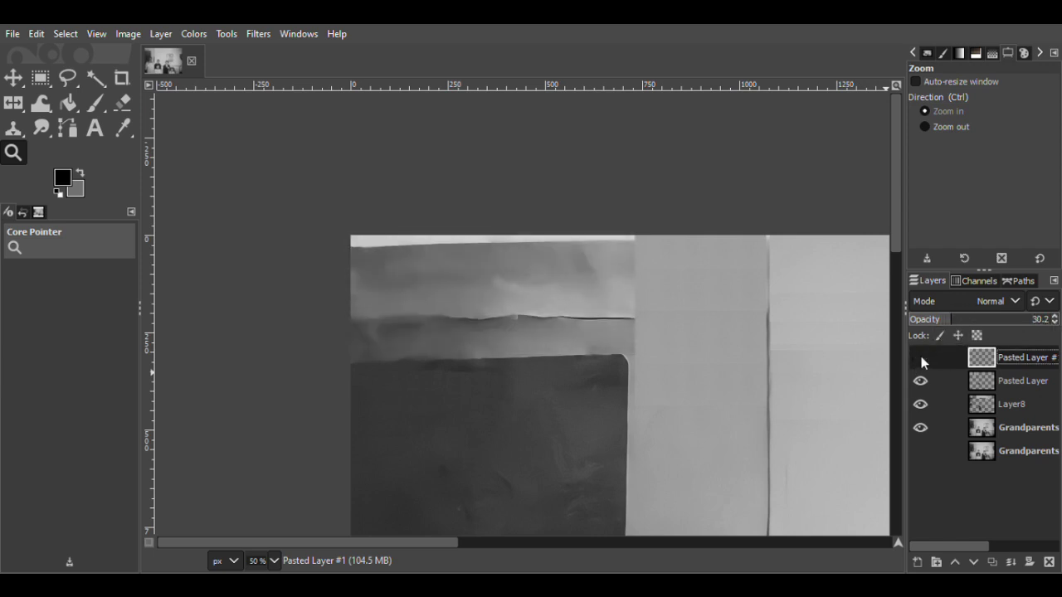
{"action": "left_click", "coordinate": [920, 358]}
{"action": "left_click", "coordinate": [920, 358]}
{"action": "scroll", "coordinate": [896, 222], "scroll_direction": "down", "scroll_amount": 3}
{"action": "scroll", "coordinate": [896, 220], "scroll_direction": "up", "scroll_amount": 1}
{"action": "left_click", "coordinate": [918, 357]}
- Outline a short strip of the doorway's upper edge with Free Select and make the visible photo copy layer active
{"action": "double_click", "coordinate": [465, 199]}
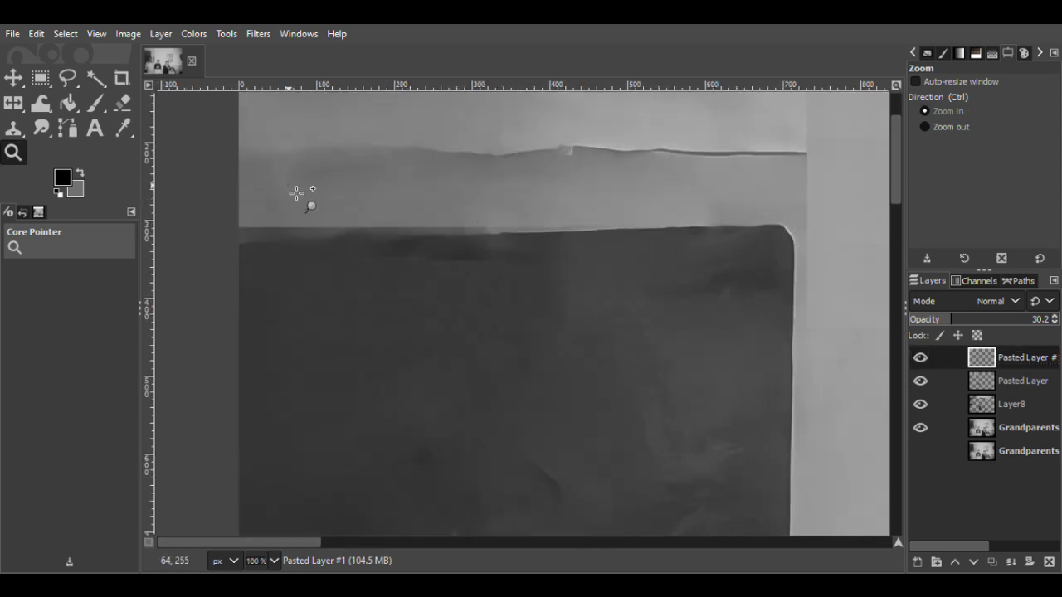
{"action": "left_click", "coordinate": [288, 189]}
{"action": "left_click", "coordinate": [69, 80]}
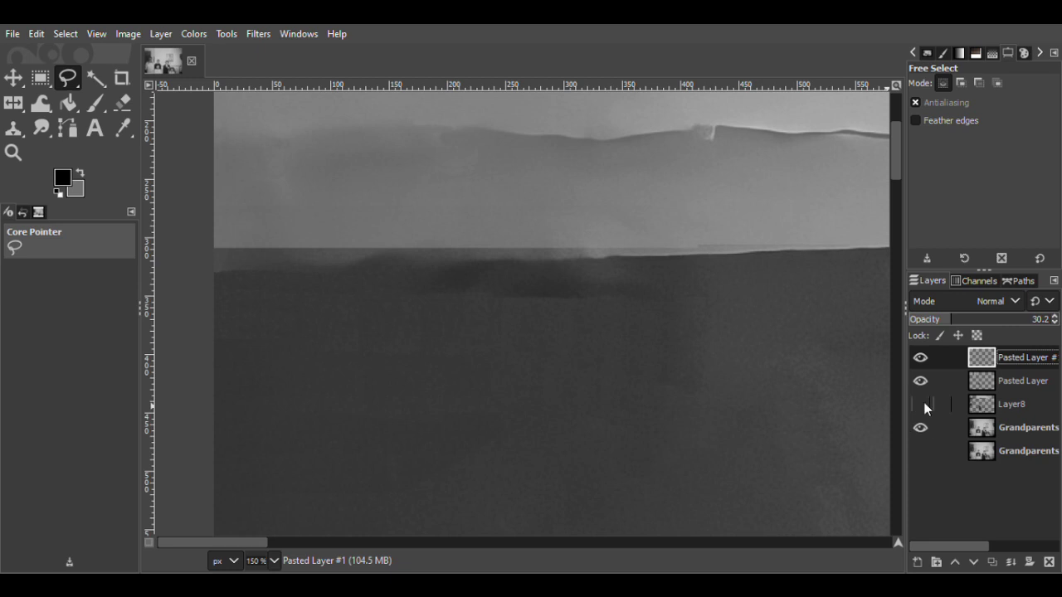
{"action": "mouse_move", "coordinate": [720, 246]}
{"action": "left_mouse_down"}
{"action": "mouse_move", "coordinate": [689, 250]}
{"action": "mouse_move", "coordinate": [638, 280]}
{"action": "left_mouse_up"}
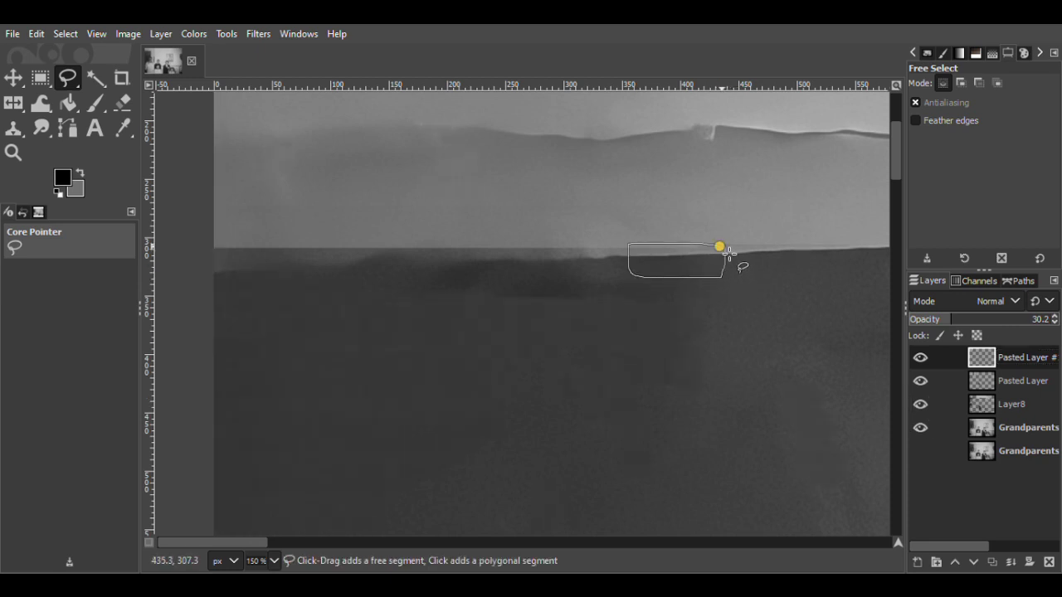
{"action": "left_click_drag", "start_coordinate": [730, 254], "coordinate": [720, 247]}
{"action": "key", "text": "m"}
{"action": "left_click", "coordinate": [923, 405]}
{"action": "left_click", "coordinate": [983, 425]}
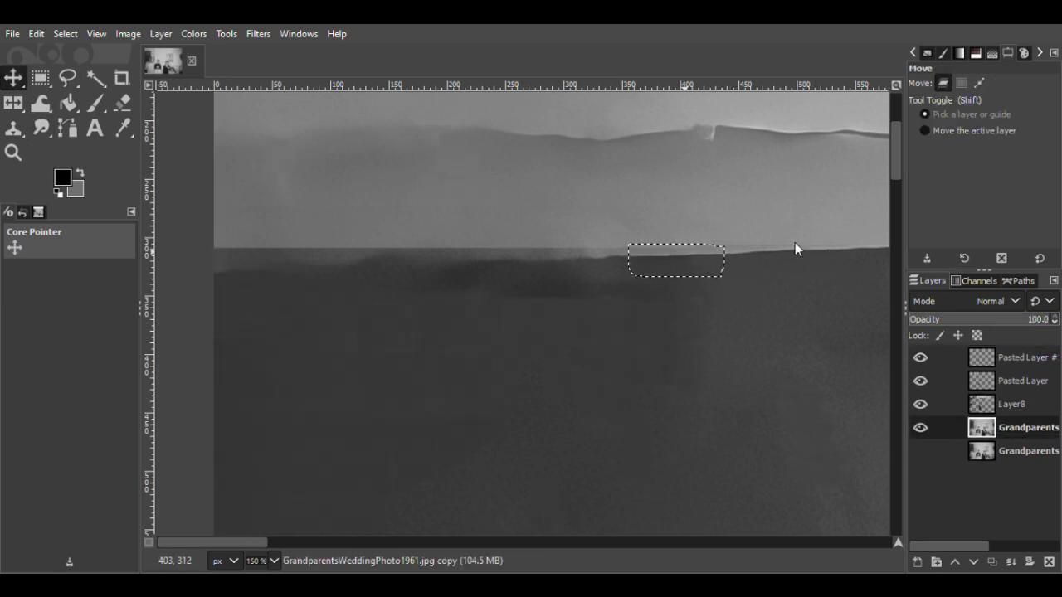
- Copy the selected edge strip and paste two copies, placing them further left along the doorway's upper edge
{"action": "key", "text": "ctrl+c"}
{"action": "key", "text": "ctrl+v"}
{"action": "mouse_move", "coordinate": [679, 274]}
{"action": "left_mouse_down"}
{"action": "mouse_move", "coordinate": [595, 279]}
{"action": "mouse_move", "coordinate": [696, 275]}
{"action": "left_mouse_up"}
{"action": "key", "text": "ctrl+v"}
{"action": "mouse_move", "coordinate": [623, 296]}
{"action": "left_mouse_down"}
{"action": "mouse_move", "coordinate": [583, 280]}
{"action": "mouse_move", "coordinate": [643, 292]}
{"action": "left_mouse_up"}
- Outline the left end of the pasted edge strips with Free Select, clear the selection and nudge the patch into line
{"action": "left_click", "coordinate": [123, 103]}
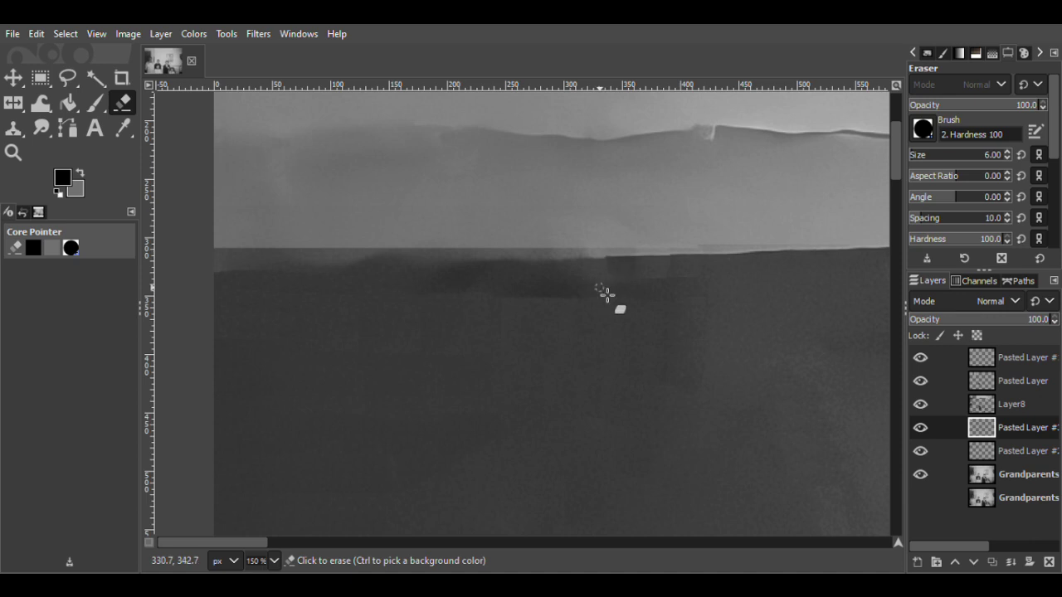
{"action": "key", "text": "m"}
{"action": "left_click", "coordinate": [921, 451]}
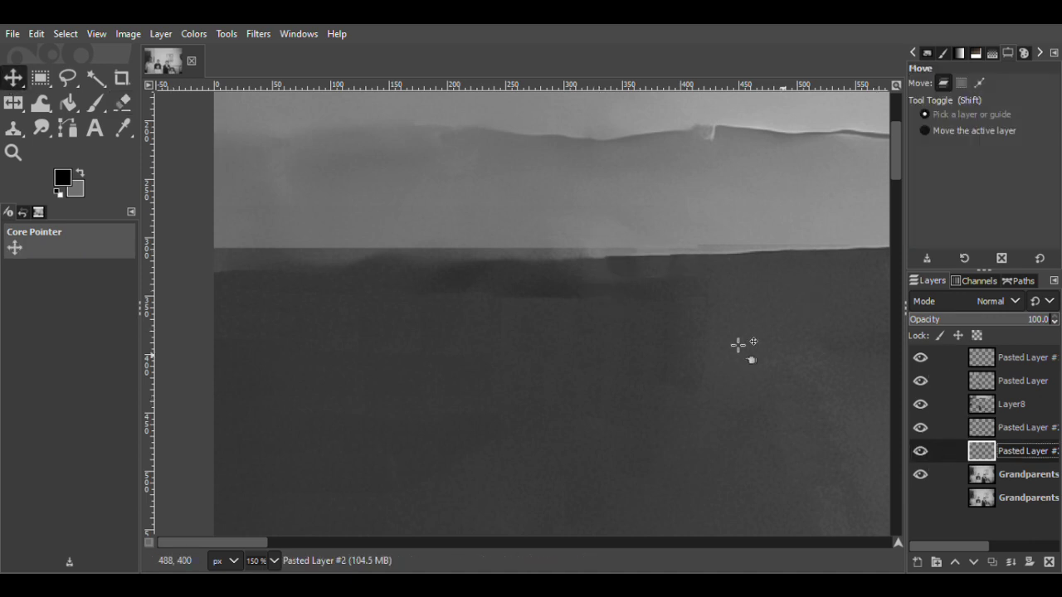
{"action": "left_click", "coordinate": [68, 78]}
{"action": "mouse_move", "coordinate": [592, 244]}
{"action": "left_mouse_down"}
{"action": "mouse_move", "coordinate": [653, 263]}
{"action": "mouse_move", "coordinate": [606, 285]}
{"action": "mouse_move", "coordinate": [595, 247]}
{"action": "left_mouse_up"}
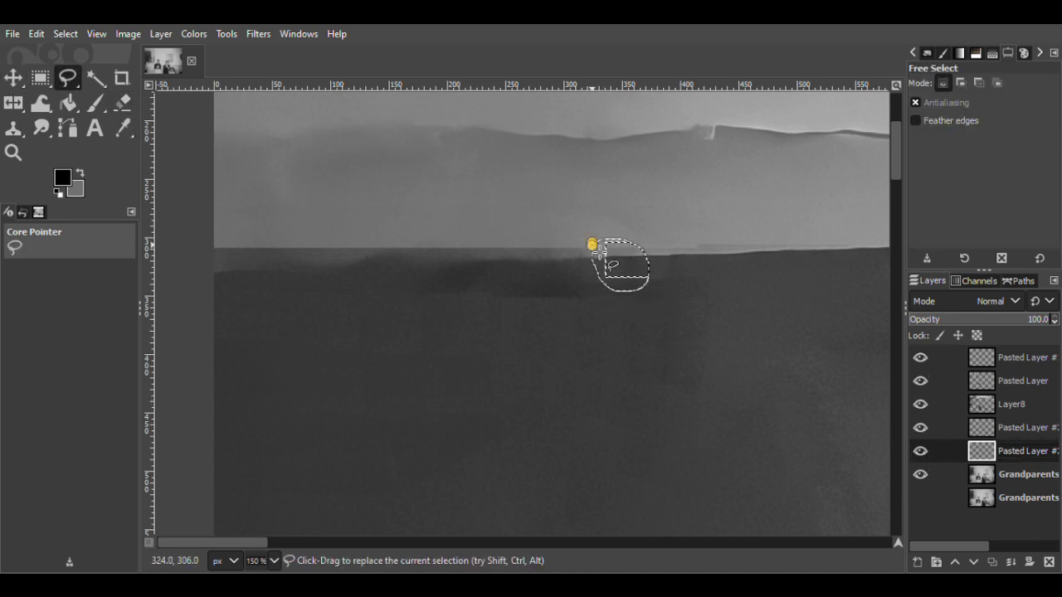
{"action": "key", "text": "ctrl+shift+a"}
{"action": "left_click", "coordinate": [20, 85]}
{"action": "left_click_drag", "start_coordinate": [665, 283], "coordinate": [666, 283]}
{"action": "left_click_drag", "start_coordinate": [666, 283], "coordinate": [666, 282]}
{"action": "left_click_drag", "start_coordinate": [666, 283], "coordinate": [666, 283]}
- Move the upper edge strip further left along the top of the doorway and merge it into the strip below
{"action": "left_click", "coordinate": [13, 153]}
{"action": "left_click", "coordinate": [653, 229]}
{"action": "key", "text": "m"}
{"action": "left_click", "coordinate": [595, 367]}
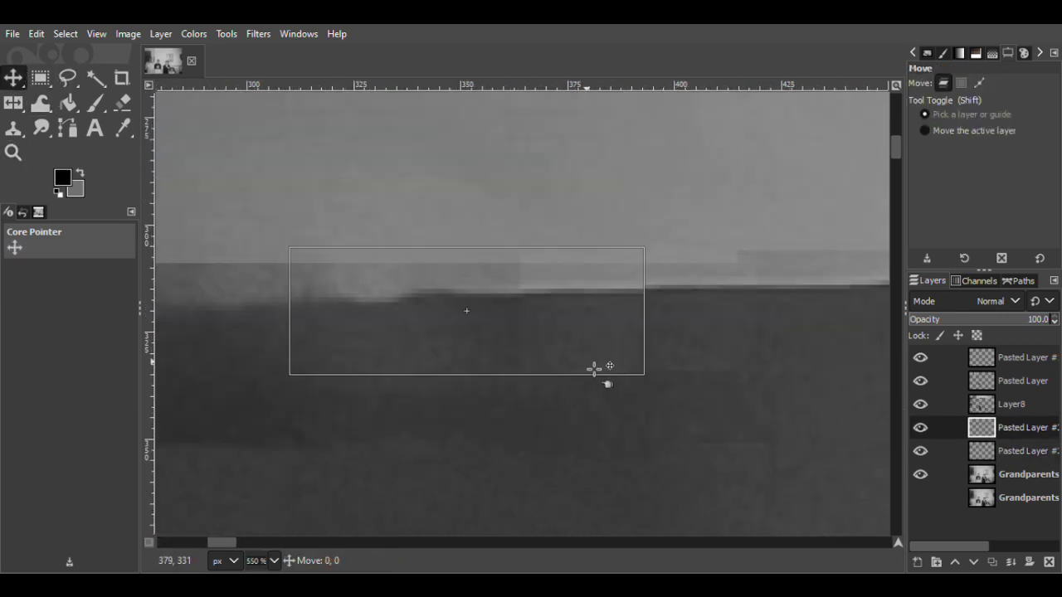
{"action": "left_click_drag", "start_coordinate": [610, 333], "coordinate": [457, 348]}
{"action": "right_click", "coordinate": [1002, 430]}
{"action": "left_click", "coordinate": [936, 234]}
{"action": "left_click", "coordinate": [921, 424]}
{"action": "left_click", "coordinate": [921, 424]}
{"action": "left_click", "coordinate": [998, 409]}
{"action": "key", "text": "ctrl+shift+d"}
{"action": "key", "text": "ctrl+z"}
{"action": "key", "text": "ctrl+z"}
- Duplicate the merged edge strip and move the copy left to extend the doorway's upper edge
{"action": "left_click", "coordinate": [1020, 426]}
{"action": "key", "text": "shift+ctrl+d"}
{"action": "left_click_drag", "start_coordinate": [617, 349], "coordinate": [428, 347]}
{"action": "key", "text": "z"}
{"action": "scroll", "coordinate": [604, 358], "scroll_direction": "down", "scroll_amount": 8}
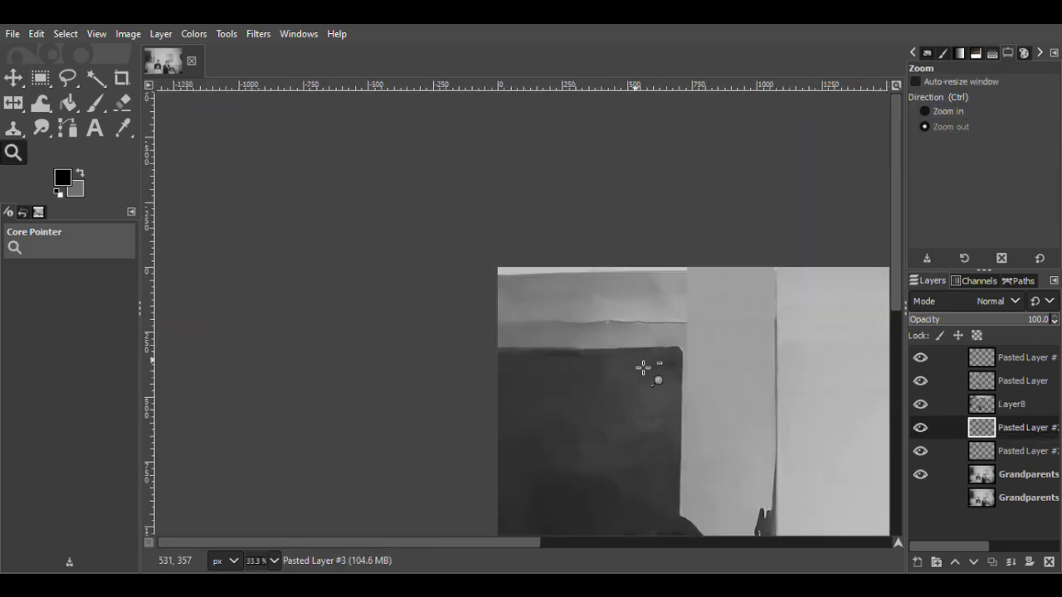
{"action": "scroll", "coordinate": [588, 358], "scroll_direction": "up", "scroll_amount": 6}
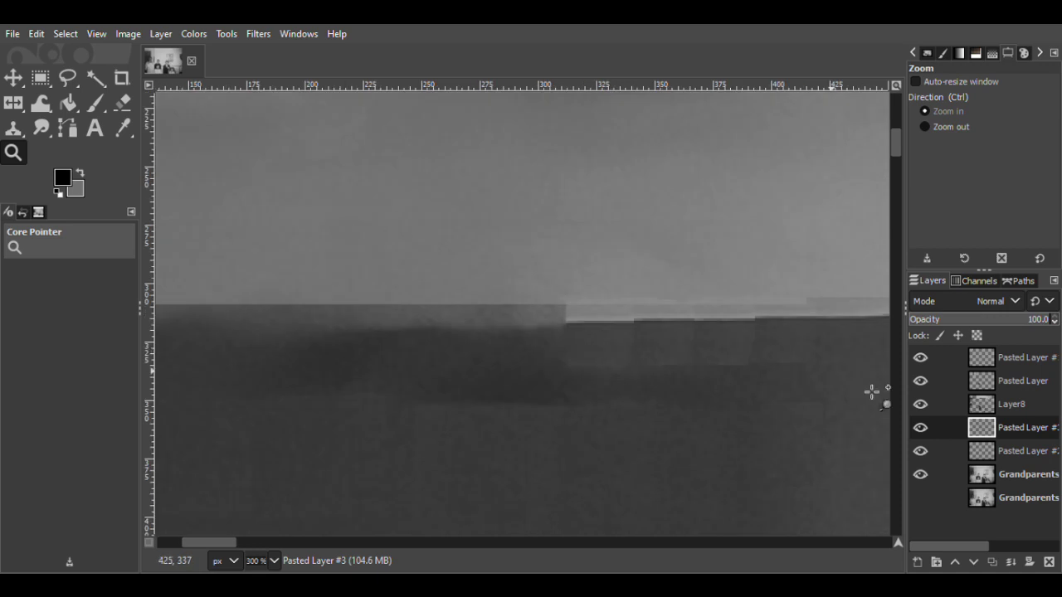
- Merge the two doorway edge strips into one layer and duplicate the merged strip
{"action": "left_click", "coordinate": [1000, 428]}
{"action": "key", "text": "ctrl+m"}
{"action": "left_click", "coordinate": [924, 425]}
{"action": "left_click", "coordinate": [924, 425]}
{"action": "key", "text": "ctrl+z"}
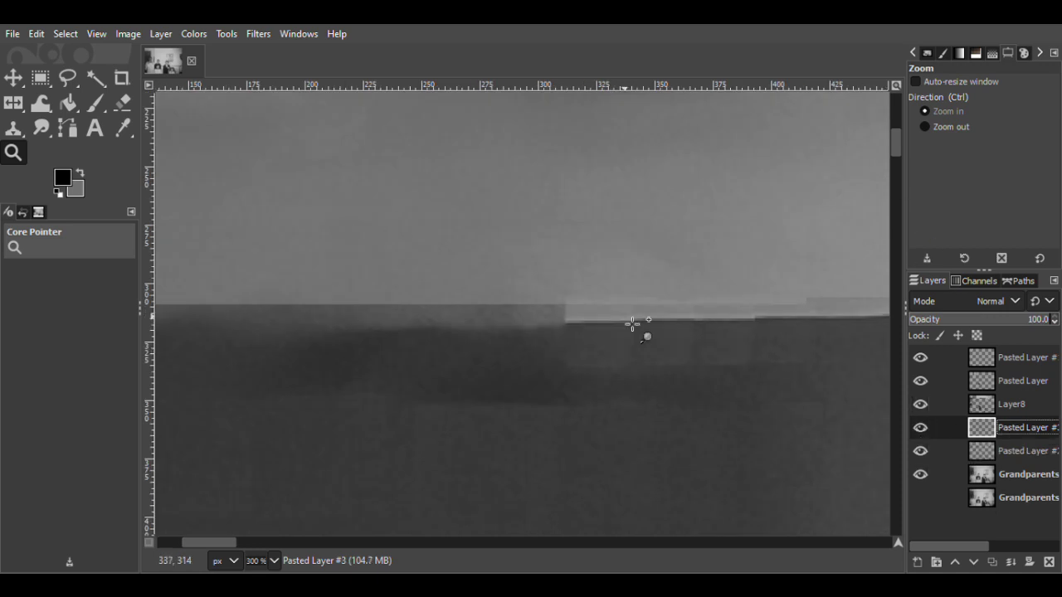
- Move the duplicated edge strip left to continue the doorway's upper edge and set its opacity to 53.8
{"action": "key", "text": "m"}
{"action": "left_click_drag", "start_coordinate": [815, 374], "coordinate": [571, 370]}
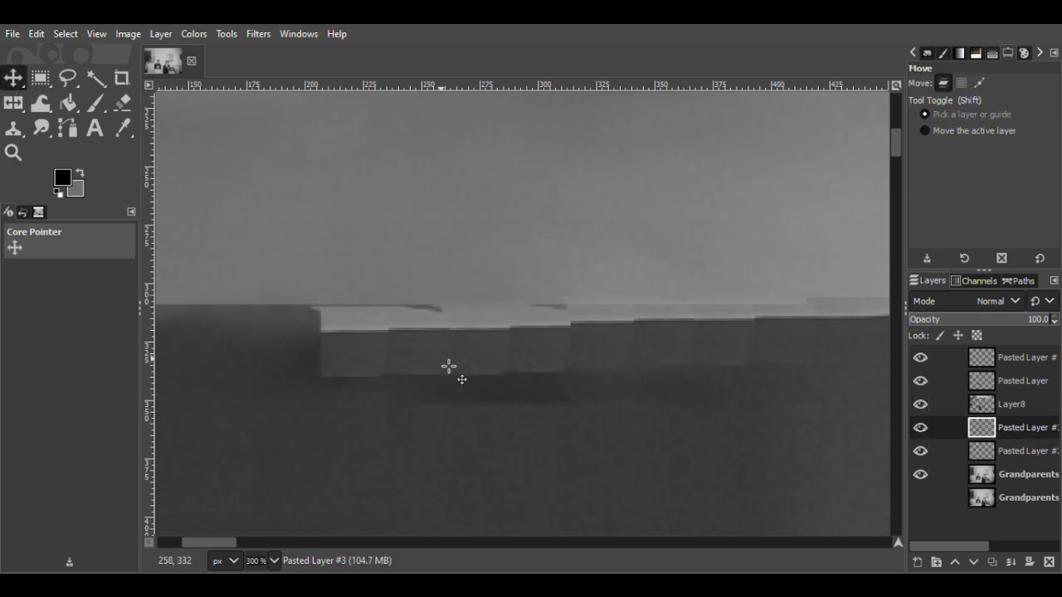
{"action": "left_click_drag", "start_coordinate": [498, 359], "coordinate": [501, 358]}
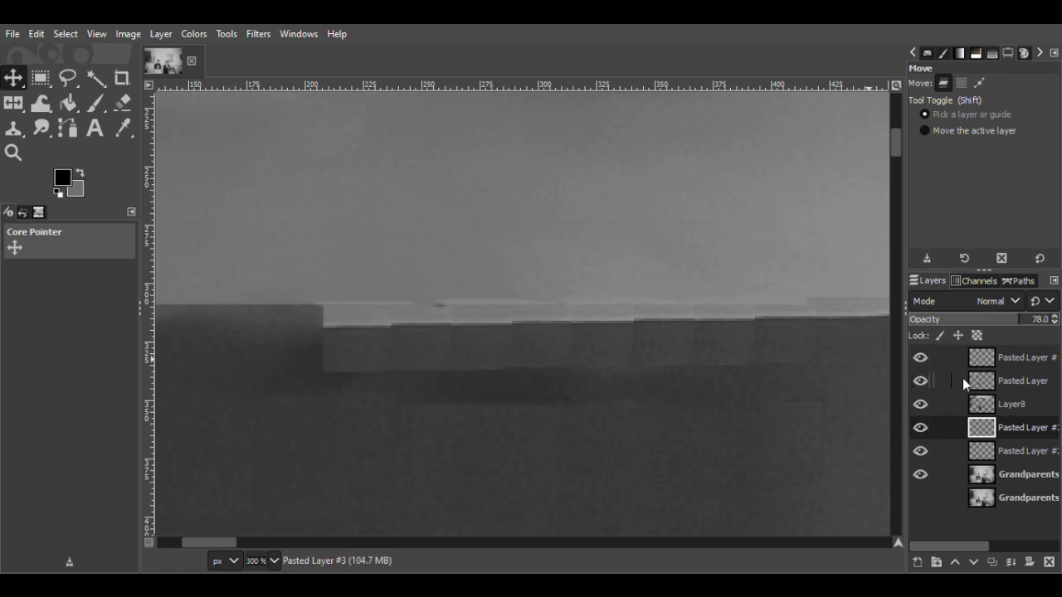
{"action": "left_click", "coordinate": [918, 428]}
{"action": "left_click", "coordinate": [918, 428]}
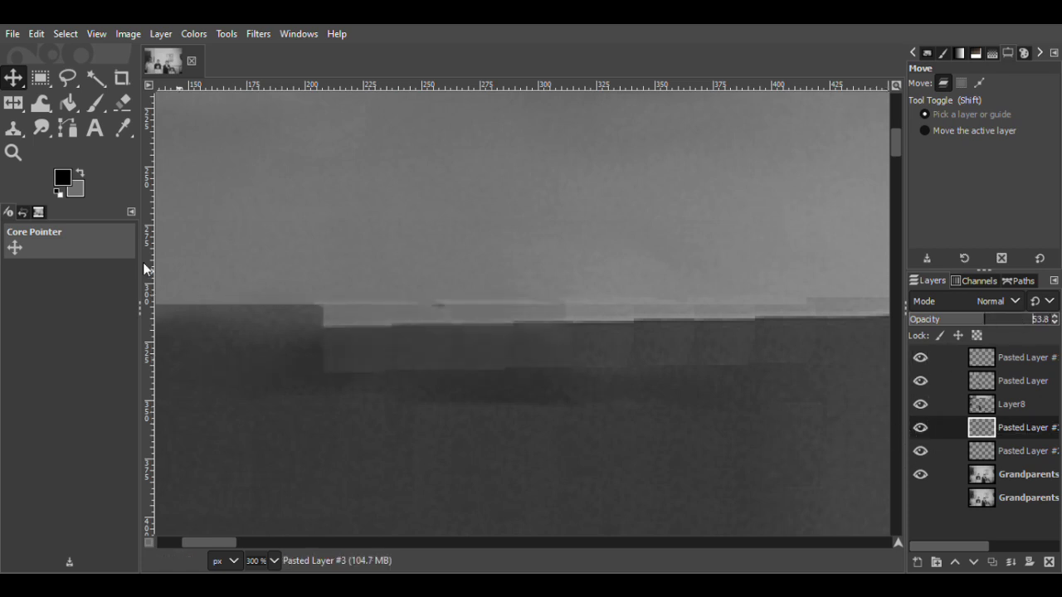
- Select a thin rectangular strip of wall just above the doorway edge and clear it from both pasted edge layers
{"action": "left_click", "coordinate": [14, 152]}
{"action": "triple_click", "coordinate": [412, 304]}
{"action": "left_click", "coordinate": [123, 104]}
{"action": "left_click", "coordinate": [41, 79]}
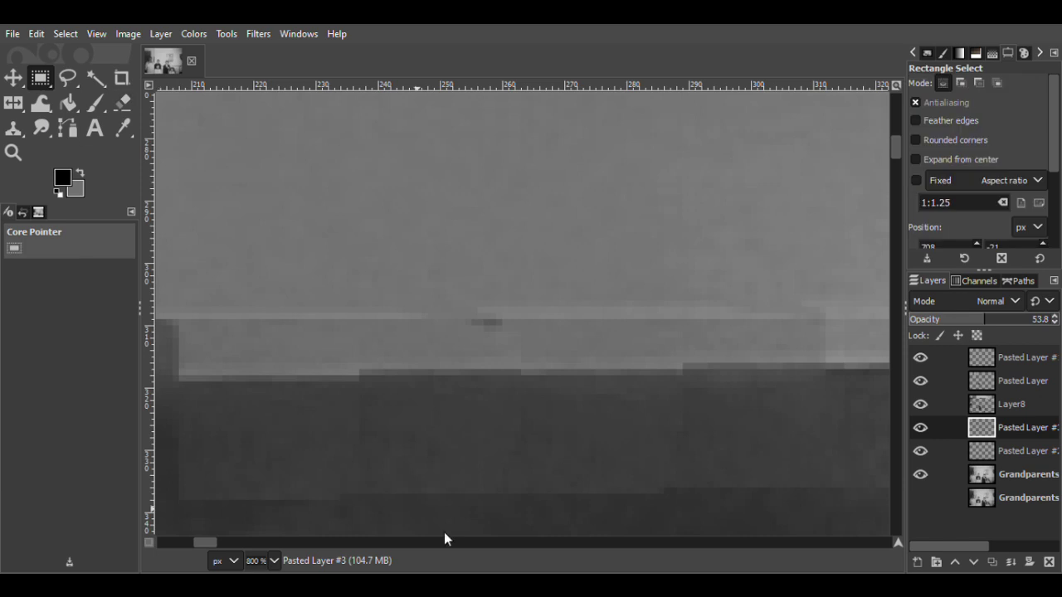
{"action": "left_click_drag", "start_coordinate": [207, 543], "coordinate": [198, 543]}
{"action": "left_click_drag", "start_coordinate": [388, 226], "coordinate": [751, 319]}
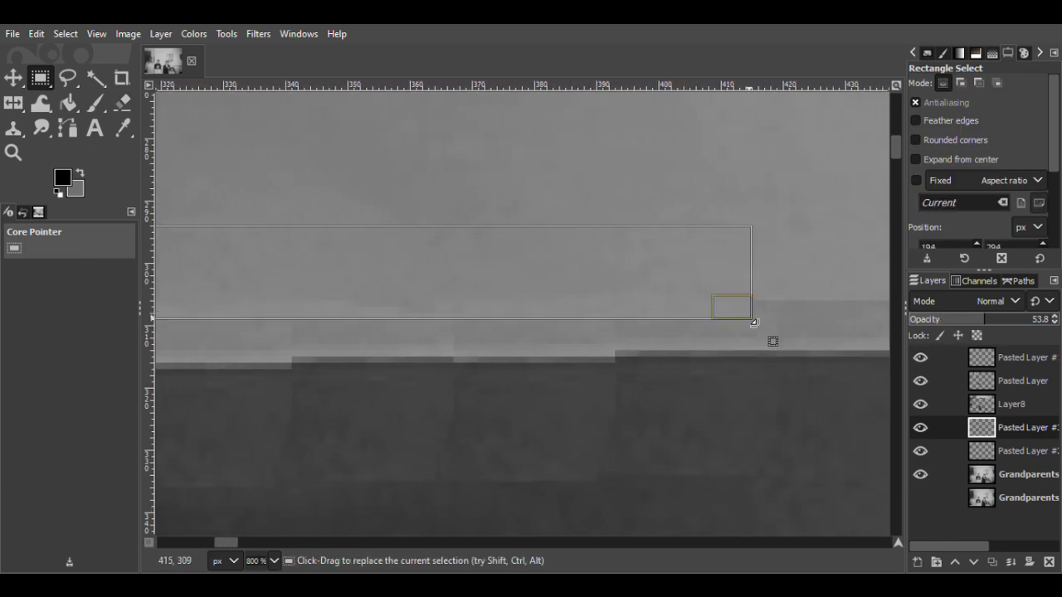
{"action": "left_click", "coordinate": [996, 453]}
{"action": "left_click", "coordinate": [771, 315]}
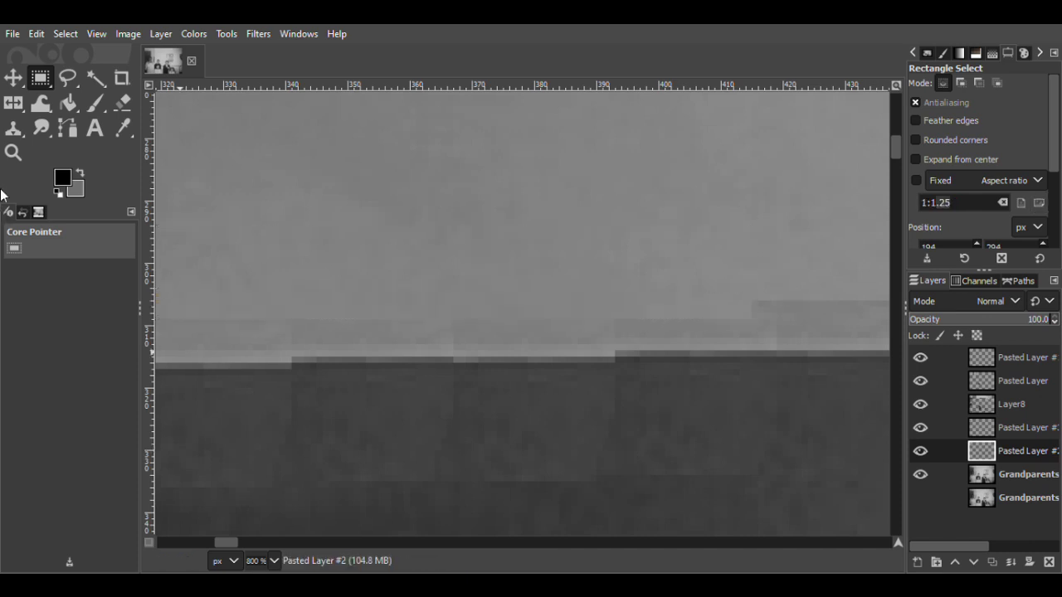
- Examine how the patched doorway edge blends with the surrounding wall at a smaller scale
{"action": "left_click", "coordinate": [12, 153]}
{"action": "left_click", "coordinate": [926, 127]}
{"action": "left_click", "coordinate": [523, 295]}
{"action": "left_click", "coordinate": [524, 294]}
{"action": "left_click", "coordinate": [524, 295]}
{"action": "left_click", "coordinate": [523, 295]}
{"action": "left_click", "coordinate": [523, 295]}
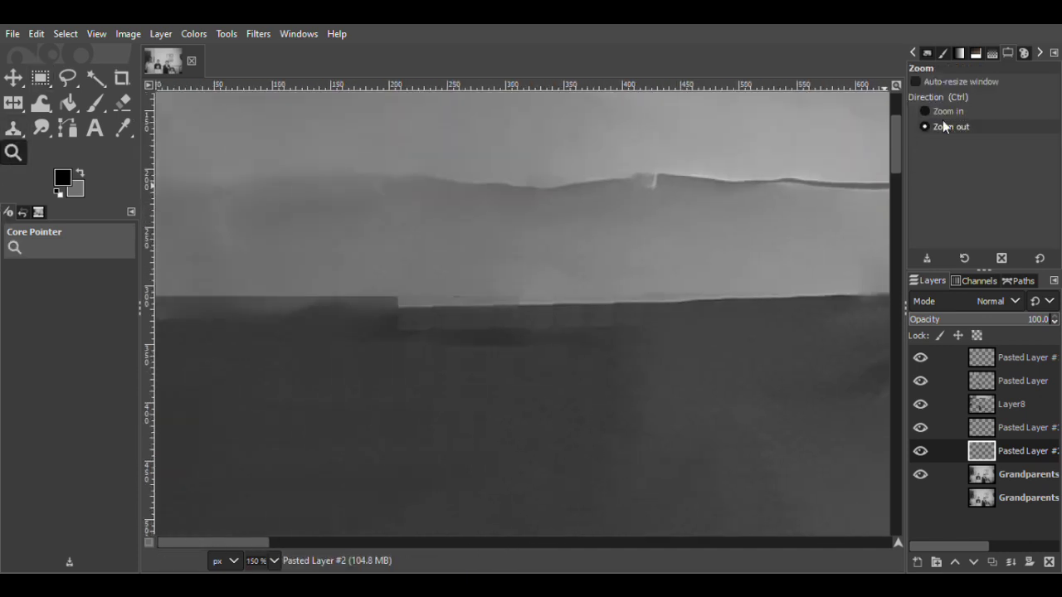
{"action": "left_click", "coordinate": [687, 331]}
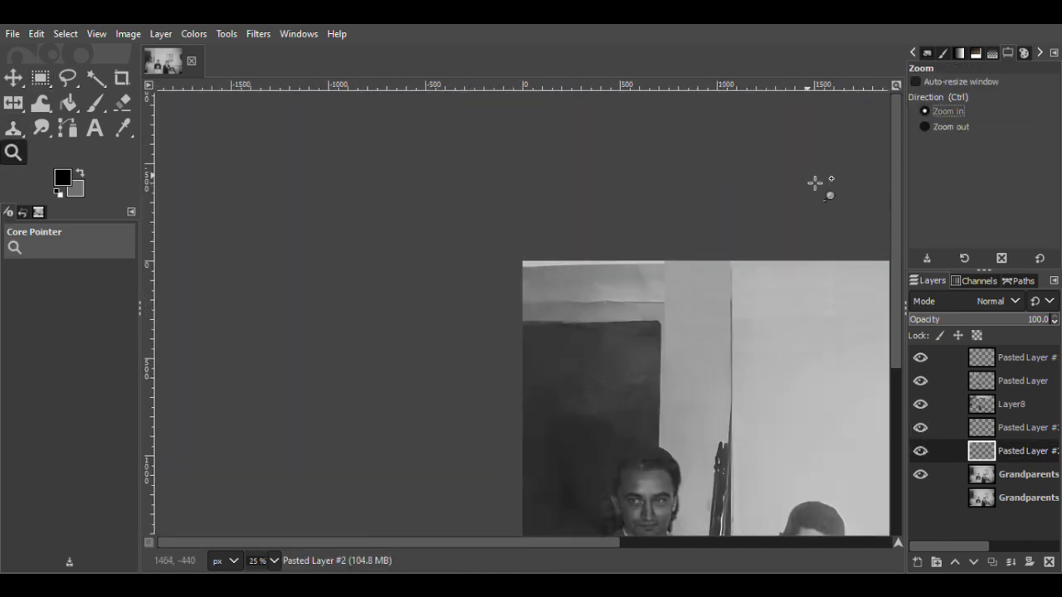
- Rotate the leftmost doorway edge strip by 0.65 degrees to follow the slope of the edge
{"action": "left_click", "coordinate": [566, 320]}
{"action": "left_click", "coordinate": [566, 320]}
{"action": "left_click", "coordinate": [566, 320]}
{"action": "left_click", "coordinate": [565, 320]}
{"action": "left_click", "coordinate": [623, 344]}
{"action": "left_click", "coordinate": [652, 342]}
{"action": "left_click", "coordinate": [659, 414]}
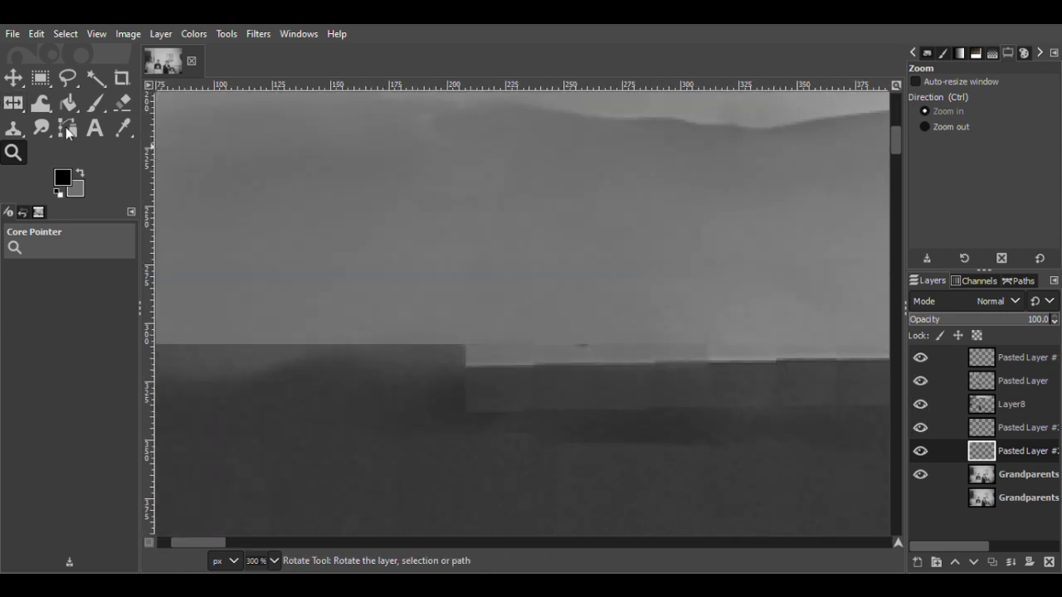
{"action": "left_click", "coordinate": [66, 127]}
{"action": "left_click", "coordinate": [608, 442]}
{"action": "left_click", "coordinate": [919, 427]}
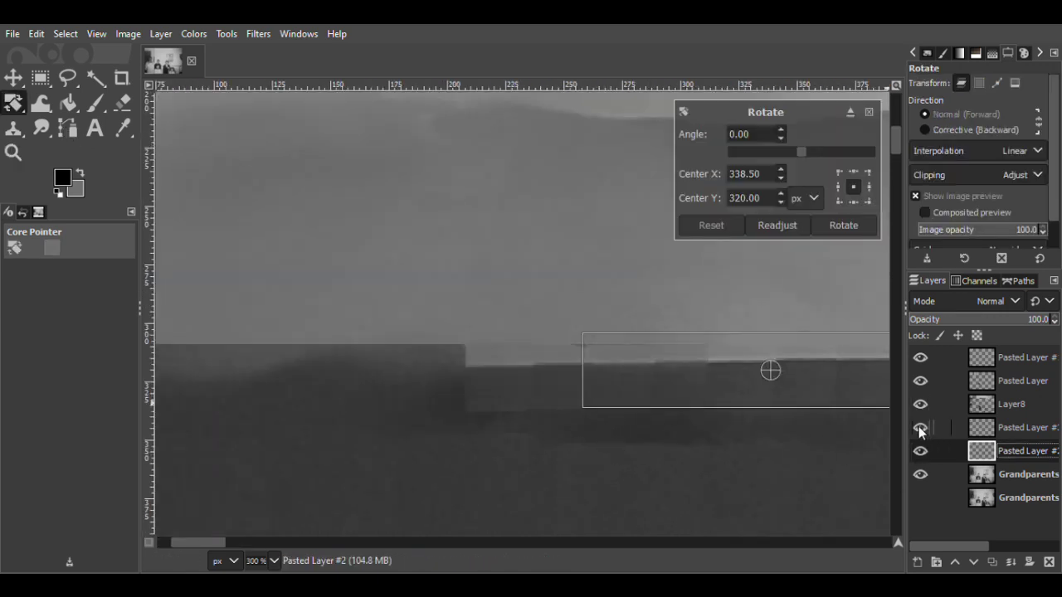
{"action": "left_click", "coordinate": [919, 427]}
{"action": "left_click", "coordinate": [983, 428]}
{"action": "left_click", "coordinate": [534, 389]}
{"action": "left_click_drag", "start_coordinate": [609, 441], "coordinate": [609, 443]}
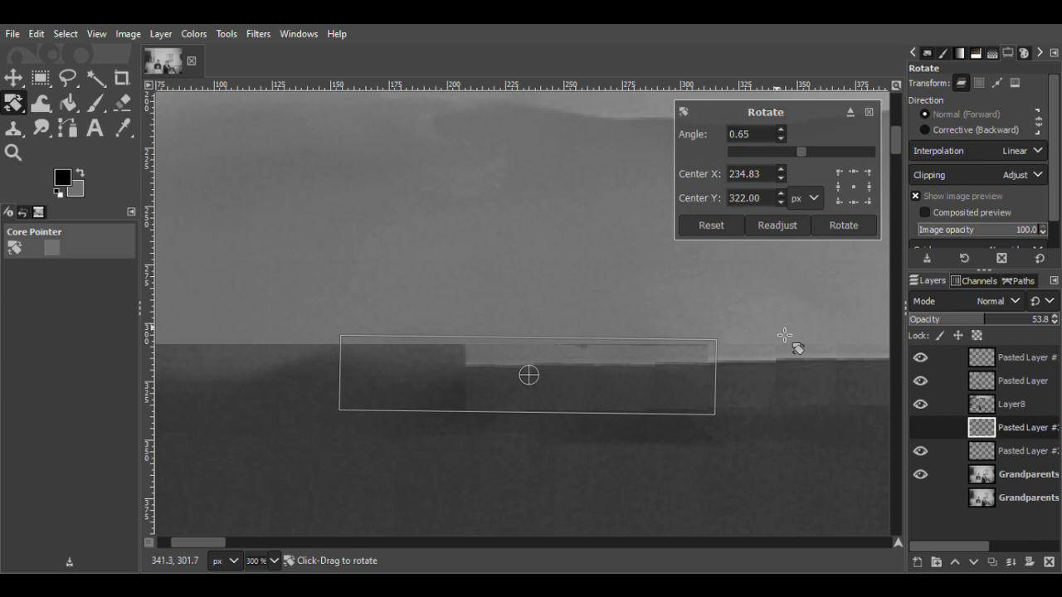
{"action": "key", "text": "Return"}
- Align the rotated edge strip with the neighbouring doorway edge and merge it into the strip layer below
{"action": "key", "text": "m"}
{"action": "left_click", "coordinate": [595, 407]}
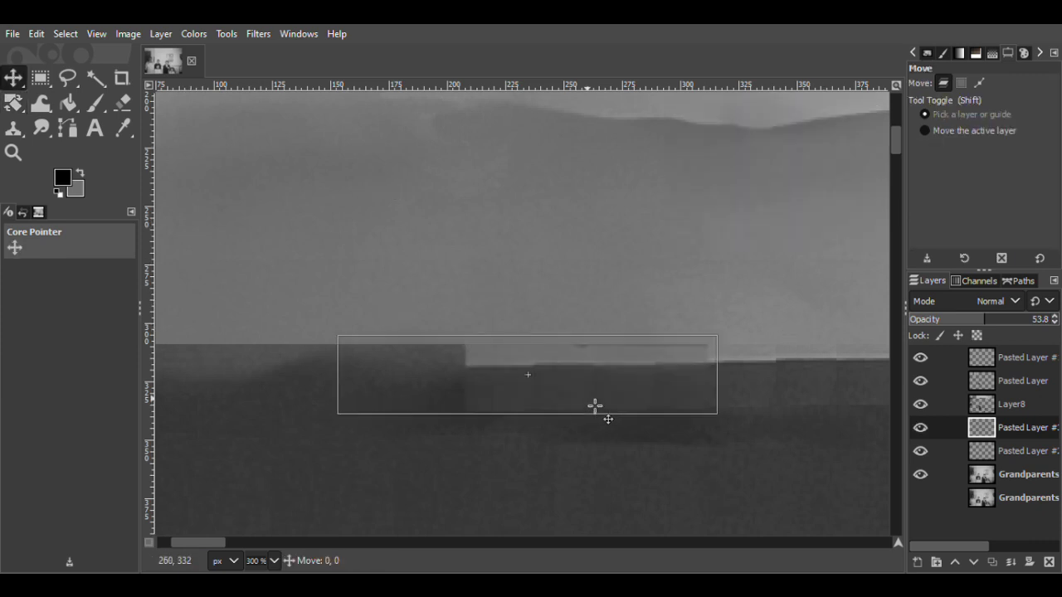
{"action": "left_click_drag", "start_coordinate": [704, 394], "coordinate": [673, 385]}
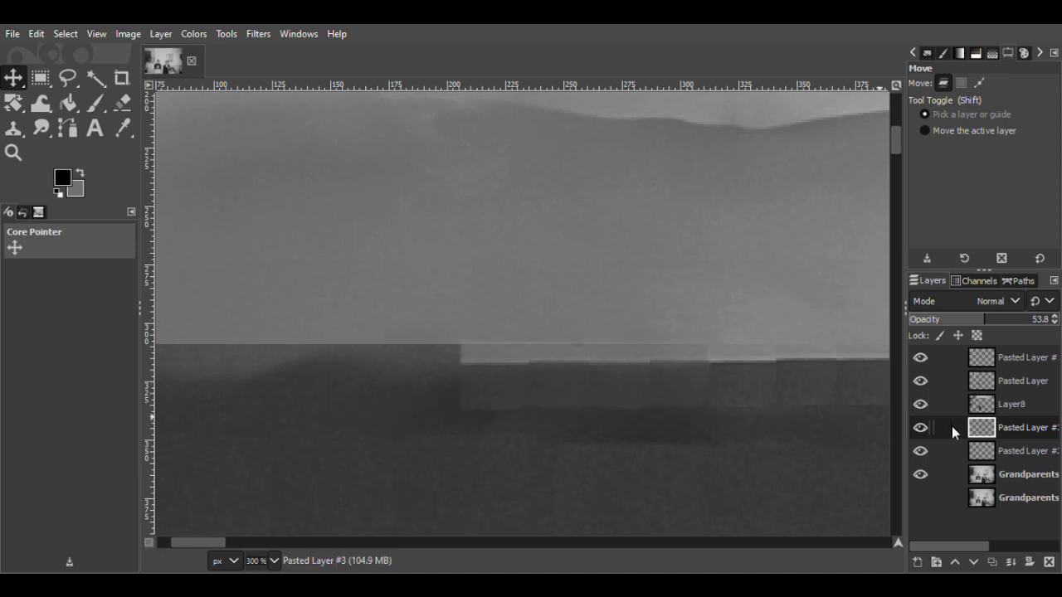
{"action": "left_click", "coordinate": [981, 450]}
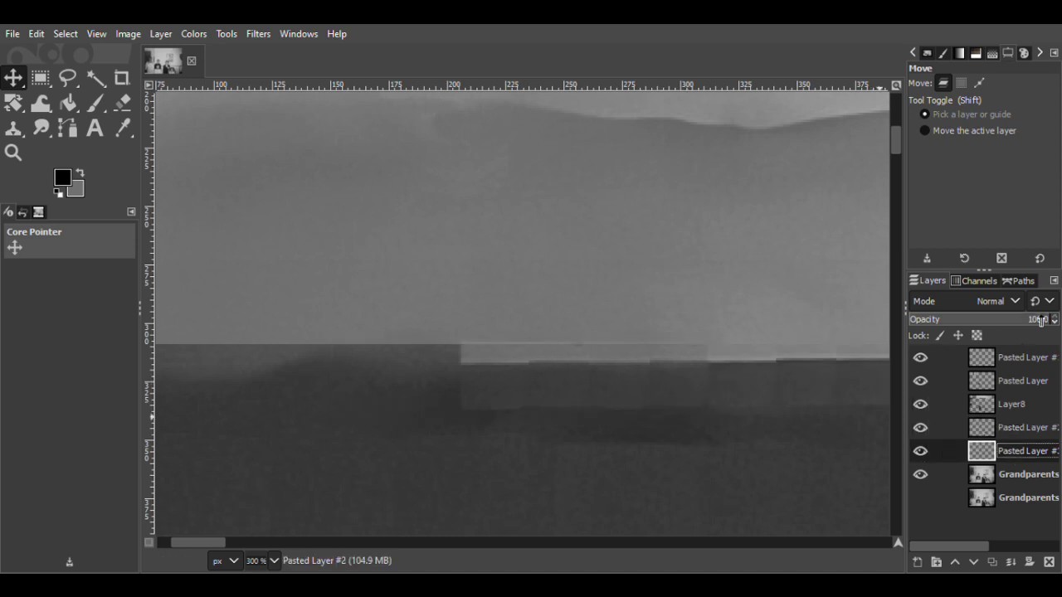
{"action": "right_click", "coordinate": [1008, 428]}
{"action": "left_click", "coordinate": [934, 187]}
- Examine the merged doorway edge within the larger photo for visible seams
{"action": "left_click", "coordinate": [14, 153]}
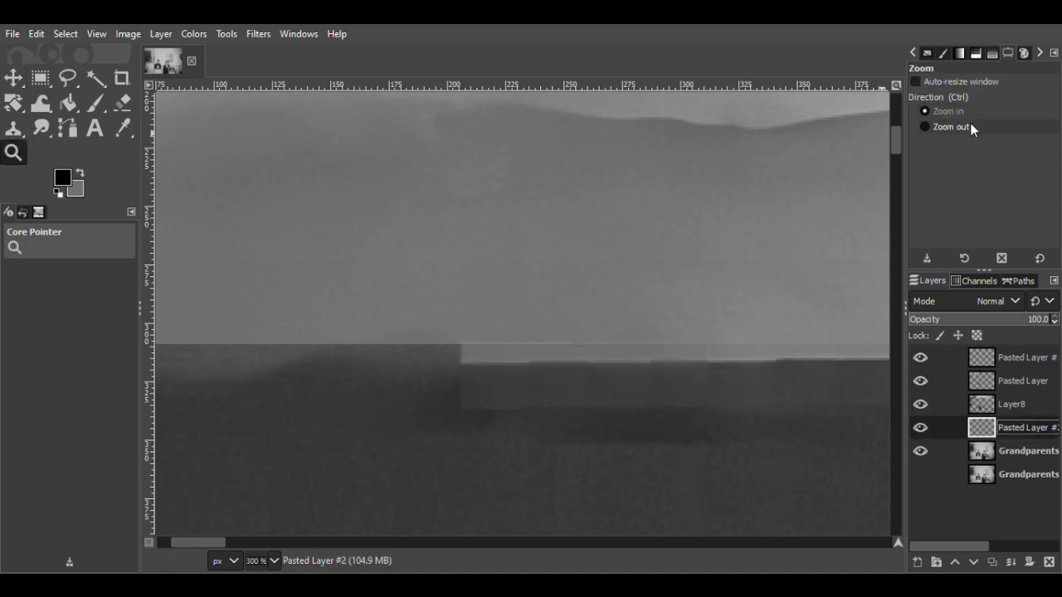
{"action": "left_click", "coordinate": [970, 126]}
{"action": "left_click", "coordinate": [628, 300]}
{"action": "left_click", "coordinate": [628, 299]}
{"action": "left_click", "coordinate": [628, 299]}
{"action": "left_click", "coordinate": [628, 300]}
{"action": "left_click", "coordinate": [628, 299]}
{"action": "left_click", "coordinate": [628, 299]}
{"action": "left_click", "coordinate": [962, 112]}
{"action": "left_click", "coordinate": [597, 288]}
{"action": "left_click", "coordinate": [596, 288]}
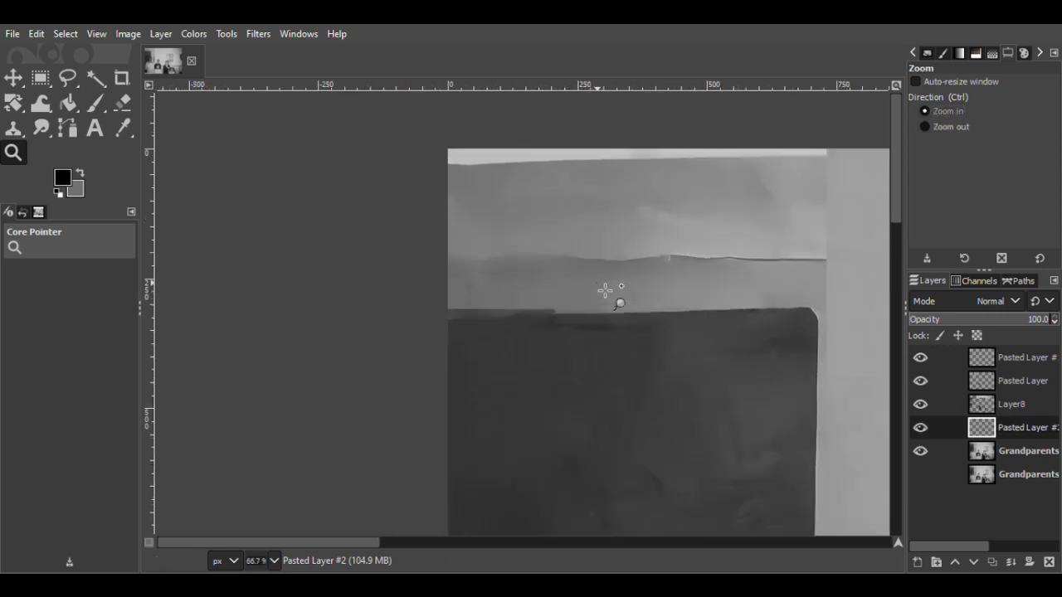
- Duplicate the merged edge strip and move the copy left to reach the photo's left border
{"action": "left_click", "coordinate": [596, 291]}
{"action": "left_click", "coordinate": [596, 291]}
{"action": "key", "text": "ctrl+shift+d"}
{"action": "key", "text": "m"}
{"action": "left_click_drag", "start_coordinate": [600, 355], "coordinate": [338, 356]}
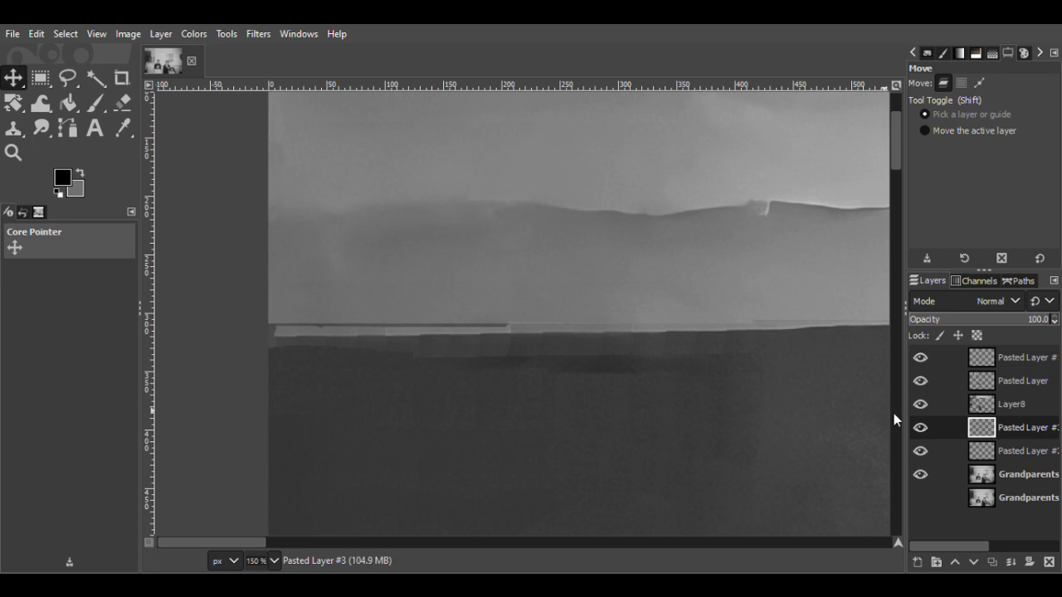
- Raise both doorway edge strip layers above Layer8 in the layer order
{"action": "left_click_drag", "start_coordinate": [982, 428], "coordinate": [987, 402]}
{"action": "left_click_drag", "start_coordinate": [986, 451], "coordinate": [988, 420]}
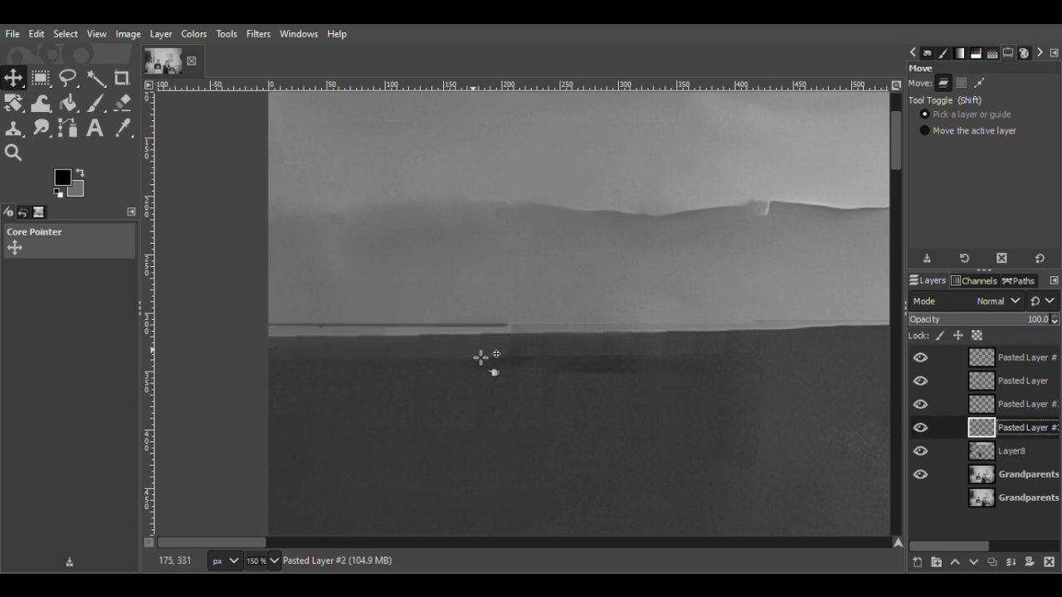
{"action": "left_click", "coordinate": [13, 152]}
- Set the upper edge strip layer's opacity to 76.4, save the image and compare the lower strip hidden and shown
{"action": "left_click", "coordinate": [928, 405]}
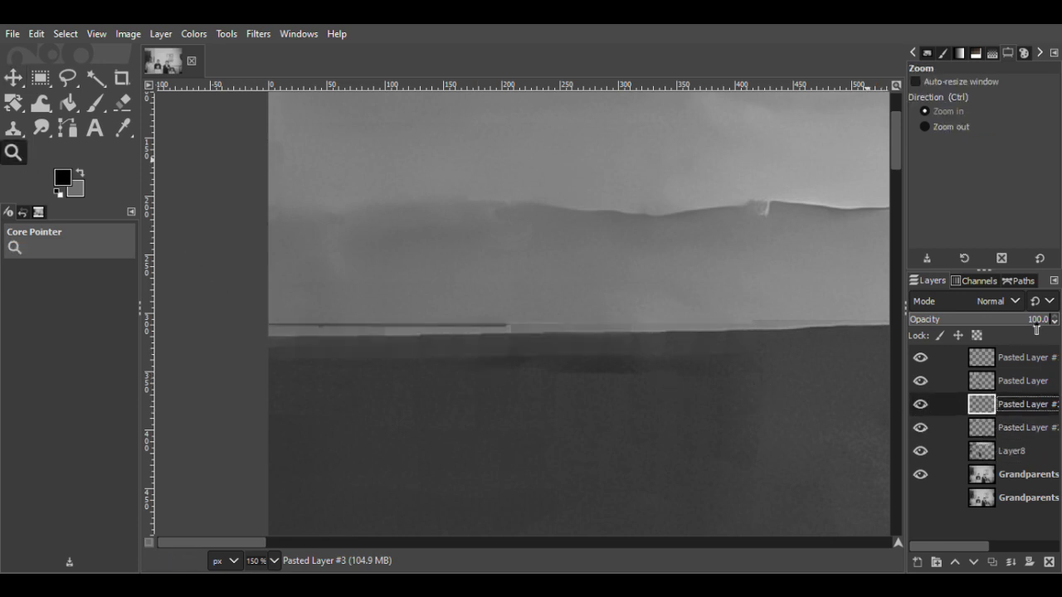
{"action": "key", "text": "ctrl+s"}
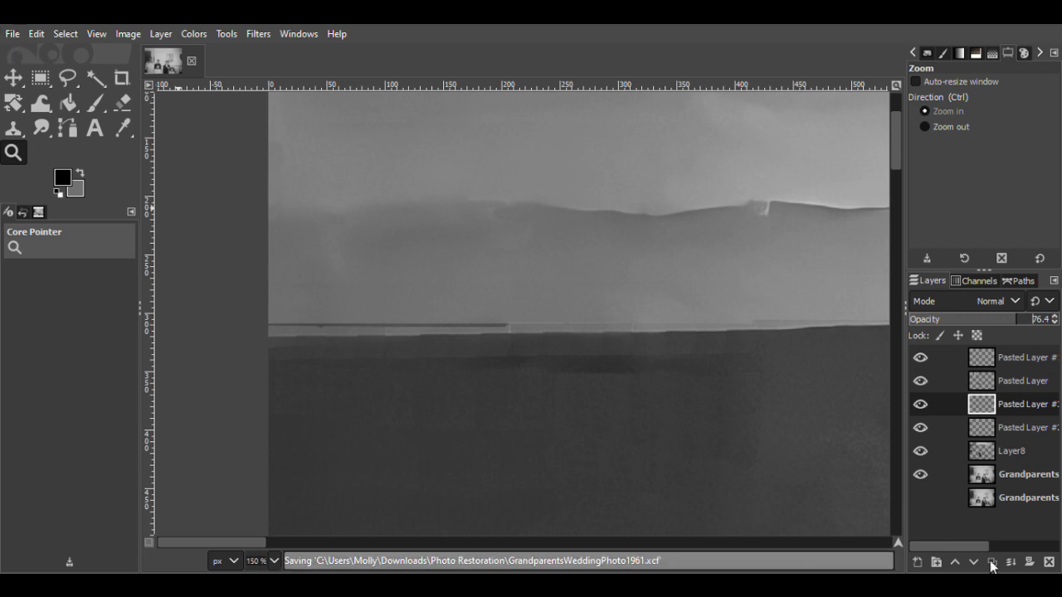
{"action": "left_click", "coordinate": [920, 431]}
{"action": "left_click", "coordinate": [921, 431]}
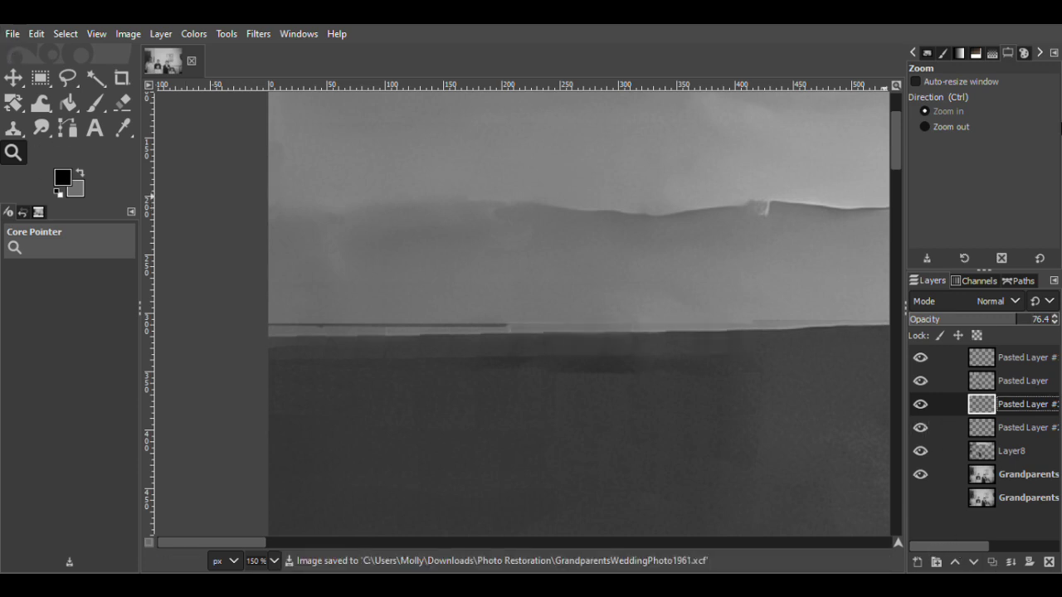
- Trim the overlapping end of the left doorway edge strip and nudge the strip about 1 px right
{"action": "left_click", "coordinate": [499, 337]}
{"action": "left_click", "coordinate": [502, 340]}
{"action": "left_click", "coordinate": [506, 341]}
{"action": "left_click", "coordinate": [506, 341]}
{"action": "left_click", "coordinate": [507, 341]}
{"action": "left_click", "coordinate": [507, 341]}
{"action": "key", "text": "r"}
{"action": "left_click_drag", "start_coordinate": [643, 242], "coordinate": [545, 488]}
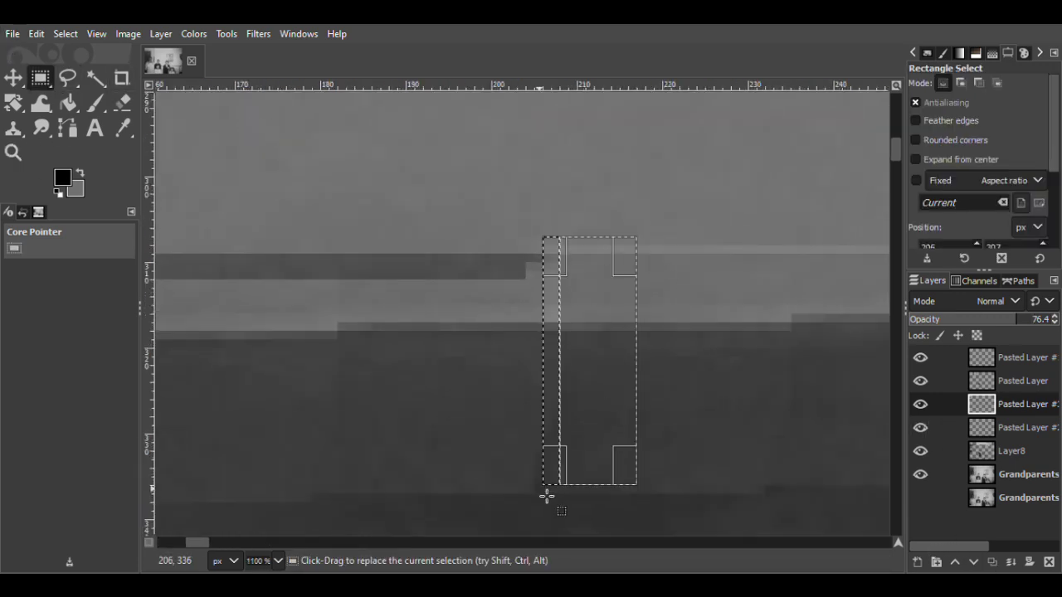
{"action": "key", "text": "ctrl+shift+a"}
{"action": "left_click", "coordinate": [14, 78]}
{"action": "left_click_drag", "start_coordinate": [469, 388], "coordinate": [475, 389]}
- Erase the remnant at the strip junction and merge the edge strip layer down into the one beneath
{"action": "key", "text": "shift+e"}
{"action": "left_click", "coordinate": [582, 273]}
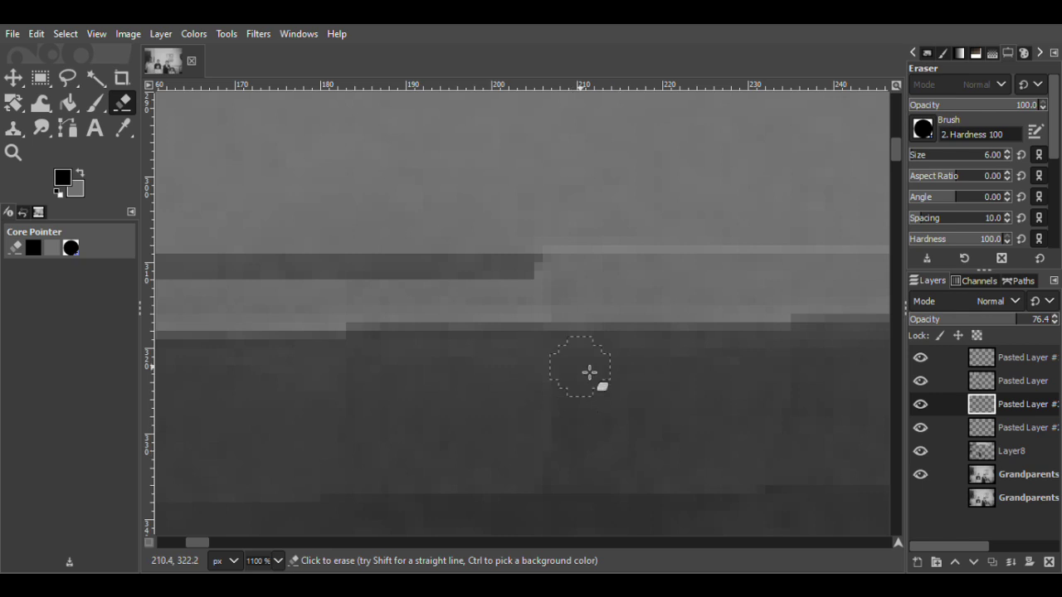
{"action": "right_click", "coordinate": [928, 404]}
{"action": "left_click", "coordinate": [937, 197]}
- Examine the merged edge strip at several magnifications with its layer hidden and shown
{"action": "left_click", "coordinate": [12, 154]}
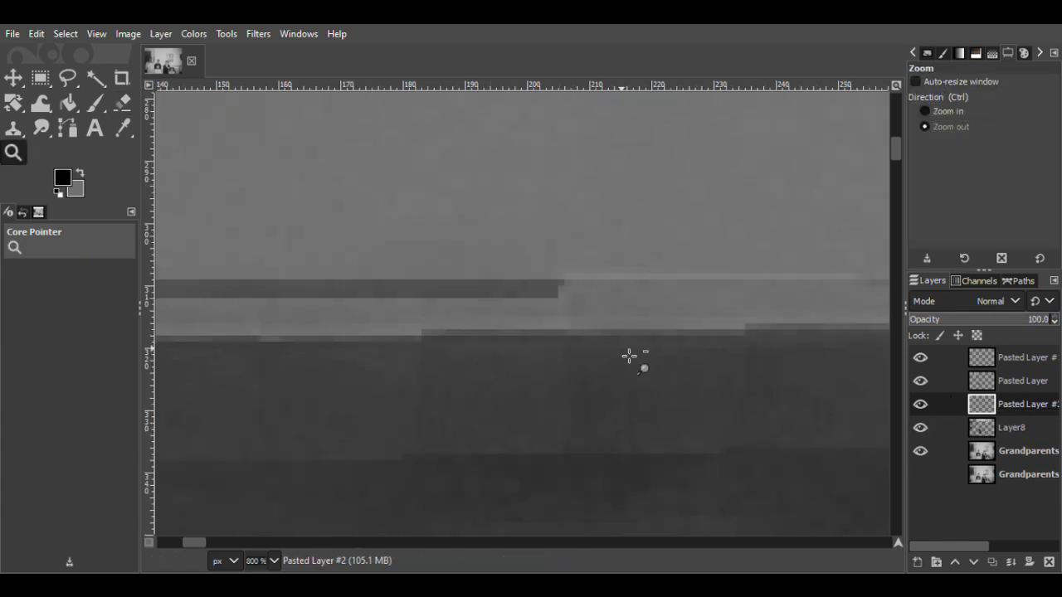
{"action": "triple_click", "coordinate": [629, 356]}
{"action": "triple_click", "coordinate": [629, 355]}
{"action": "left_click", "coordinate": [629, 356]}
{"action": "double_click", "coordinate": [629, 356]}
{"action": "left_click", "coordinate": [935, 113]}
{"action": "triple_click", "coordinate": [592, 352]}
{"action": "left_click", "coordinate": [591, 351]}
{"action": "left_click", "coordinate": [919, 405]}
{"action": "left_click", "coordinate": [919, 405]}
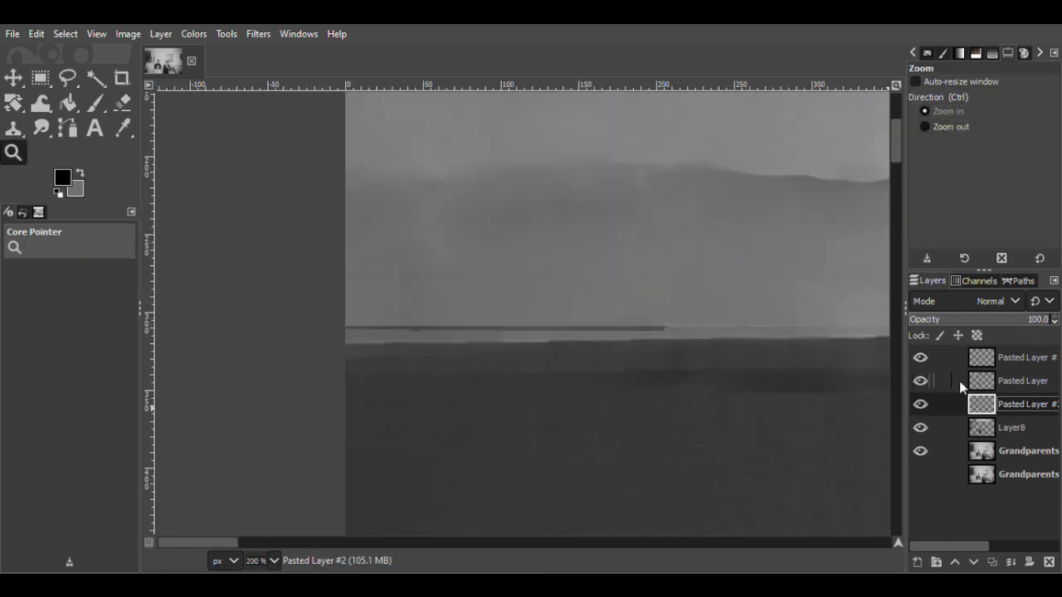
- Copy a wall strip about 206 px wide above the dark line near the photo's left border and place it over the line as a new layer
{"action": "left_click", "coordinate": [919, 362]}
{"action": "key", "text": "r"}
{"action": "left_click_drag", "start_coordinate": [333, 283], "coordinate": [669, 313]}
{"action": "key", "text": "m"}
{"action": "key", "text": "ctrl+c"}
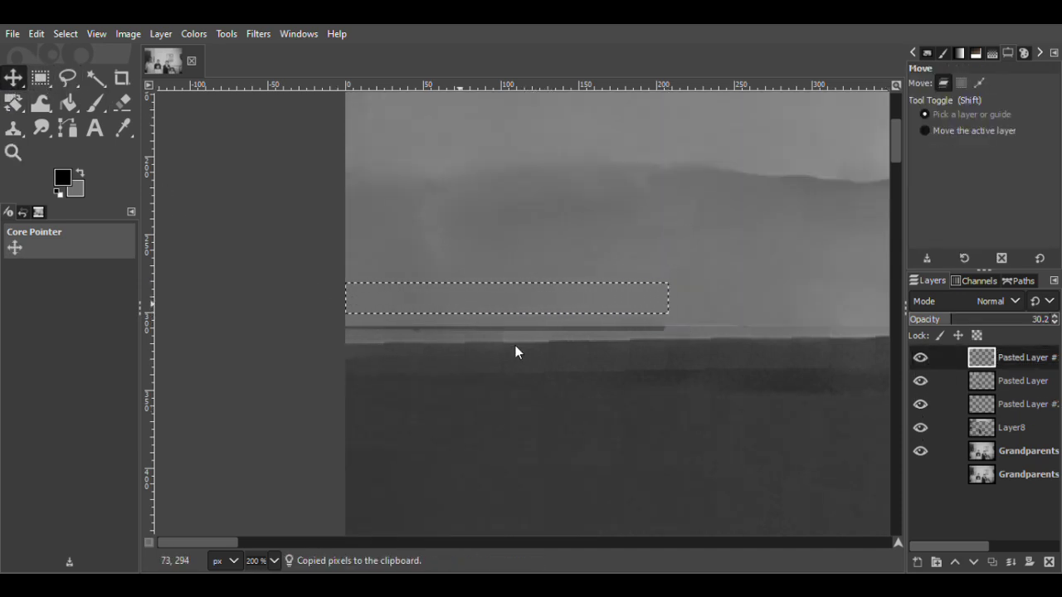
{"action": "key", "text": "ctrl+v"}
{"action": "key", "text": "ctrl+shift+n"}
{"action": "left_click_drag", "start_coordinate": [559, 311], "coordinate": [554, 328]}
- Fit the wall patch more precisely over the dark line's right end and set its opacity to 78.0
{"action": "left_click", "coordinate": [13, 153]}
{"action": "left_click", "coordinate": [667, 323]}
{"action": "left_click", "coordinate": [667, 323]}
{"action": "left_click", "coordinate": [667, 324]}
{"action": "left_click", "coordinate": [667, 323]}
{"action": "left_click", "coordinate": [19, 81]}
{"action": "left_click_drag", "start_coordinate": [633, 311], "coordinate": [628, 301]}
{"action": "left_click_drag", "start_coordinate": [1037, 322], "coordinate": [1007, 323]}
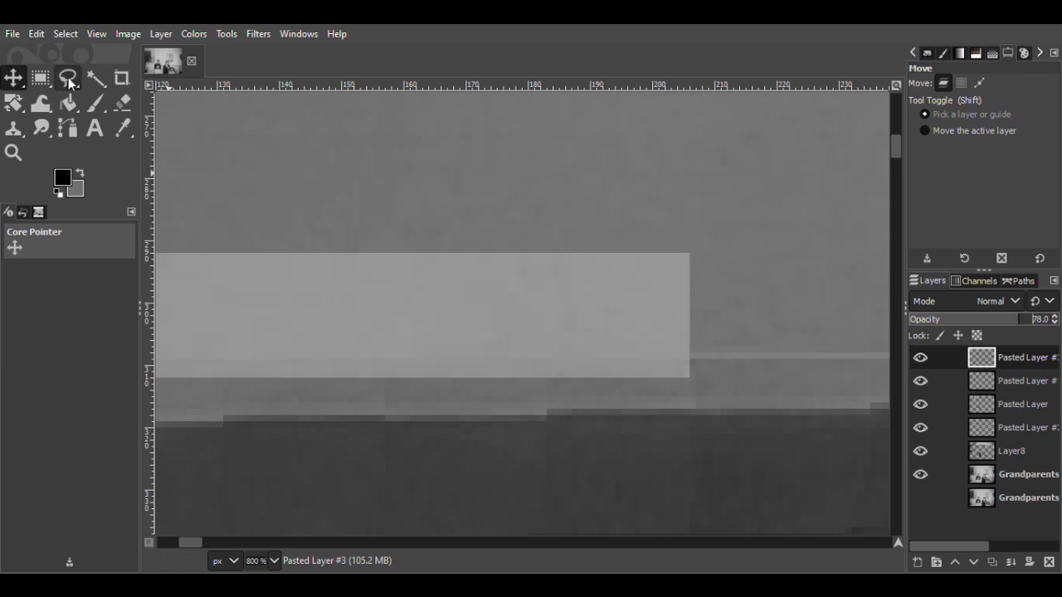
- Delete the upper part of the wall patch and move the remaining strip down about 2 px
{"action": "left_click", "coordinate": [41, 78]}
{"action": "left_click_drag", "start_coordinate": [755, 218], "coordinate": [19, 350]}
{"action": "key", "text": "Delete"}
{"action": "key", "text": "ctrl+shift+a"}
{"action": "left_click", "coordinate": [920, 360]}
{"action": "left_click", "coordinate": [920, 359]}
{"action": "left_click", "coordinate": [14, 78]}
{"action": "left_click_drag", "start_coordinate": [460, 366], "coordinate": [462, 379]}
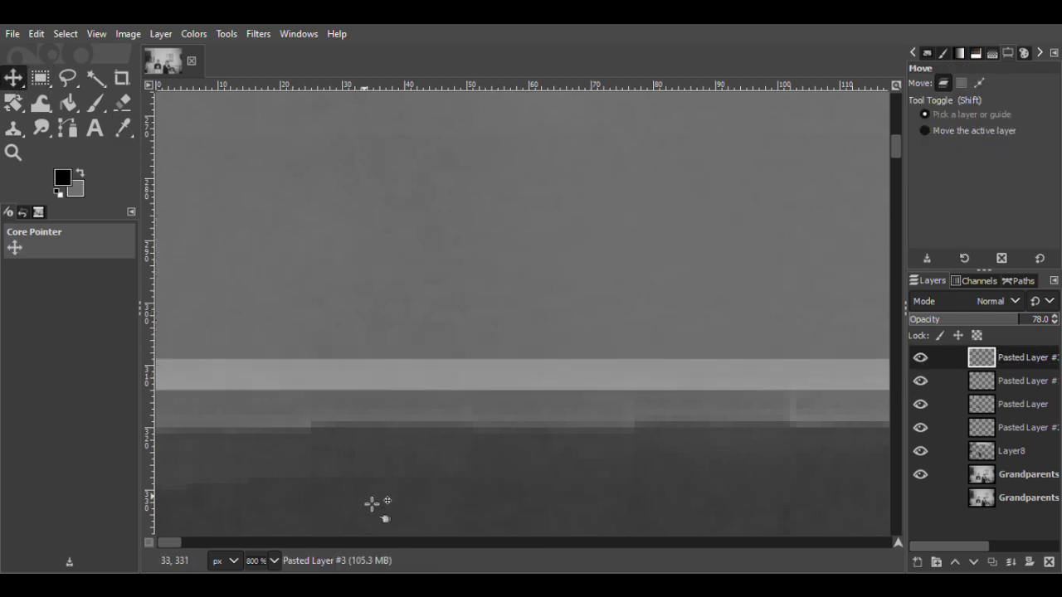
- Compare the wall patch hidden and shown and cut away its lower part along the full length
{"action": "left_click_drag", "start_coordinate": [167, 543], "coordinate": [198, 543]}
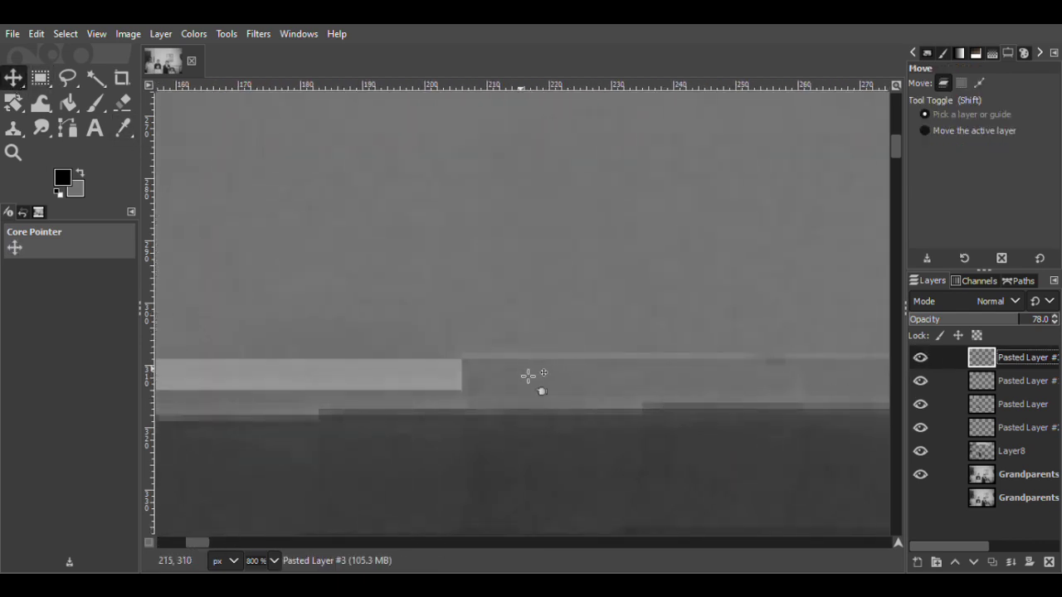
{"action": "left_click", "coordinate": [41, 78]}
{"action": "left_click", "coordinate": [920, 359]}
{"action": "left_click", "coordinate": [921, 360]}
{"action": "left_click_drag", "start_coordinate": [488, 408], "coordinate": [8, 404]}
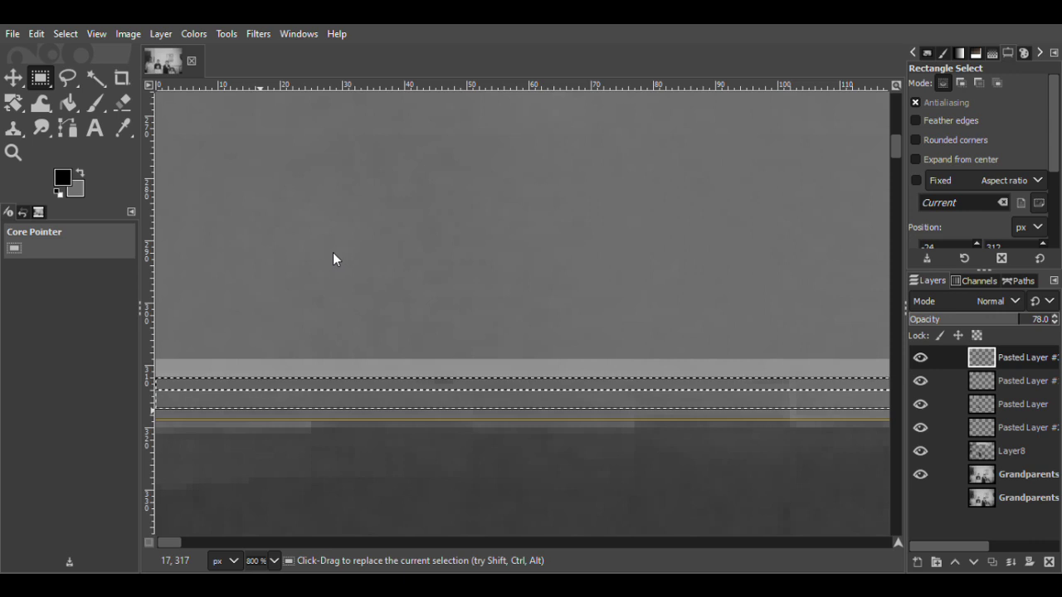
{"action": "key", "text": "ctrl+shift+a"}
- Set the wall patch's opacity to 31.3 and erase the remnants along its lower edge
{"action": "key", "text": "m"}
{"action": "left_click_drag", "start_coordinate": [1009, 323], "coordinate": [977, 323]}
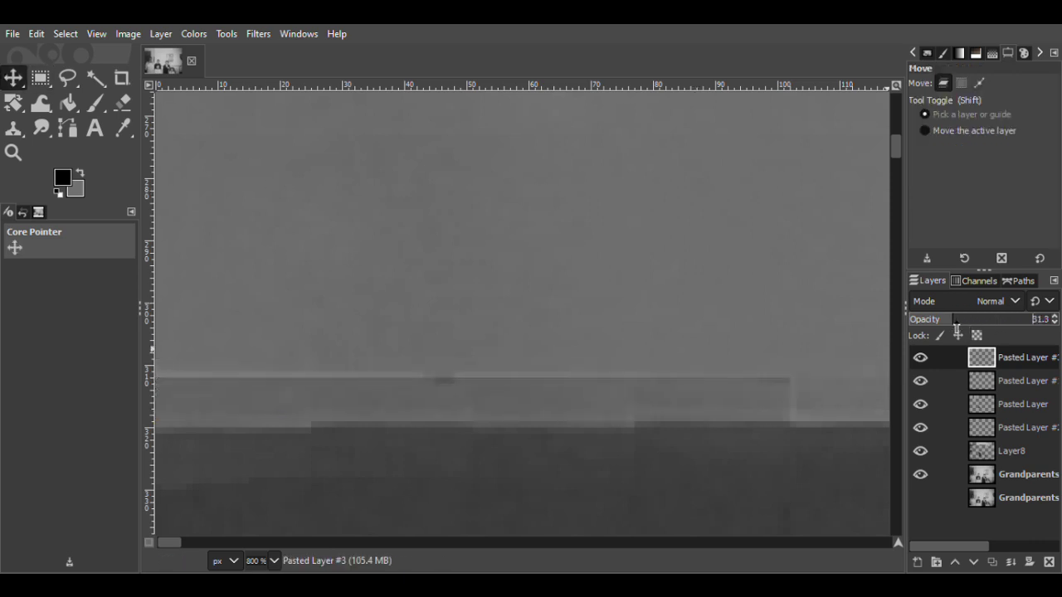
{"action": "key", "text": "shift+e"}
{"action": "left_click_drag", "start_coordinate": [226, 405], "coordinate": [312, 402]}
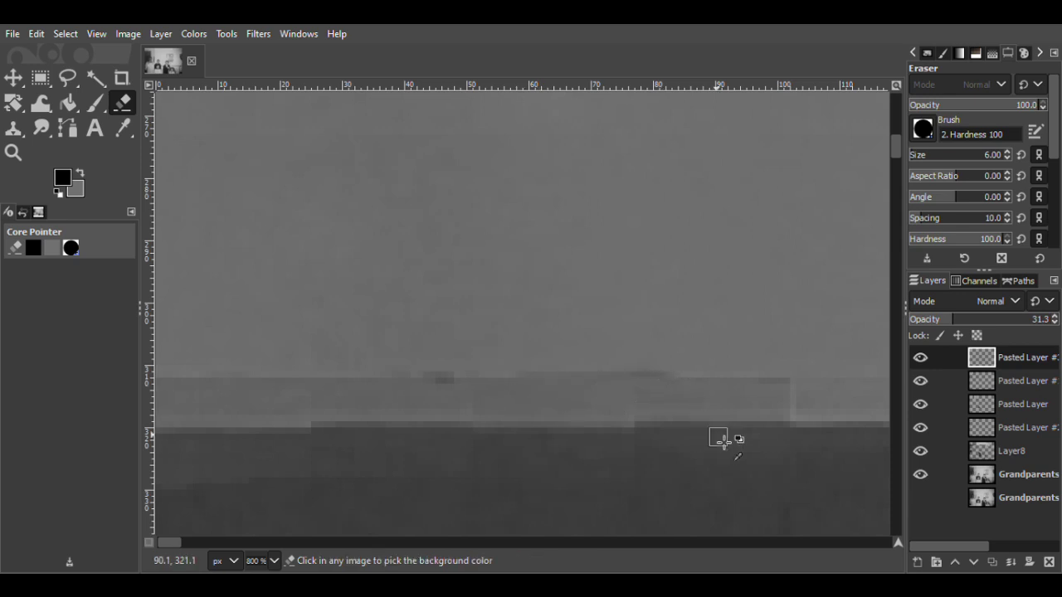
- Compare the wall patch hidden and shown in a wider view and merge it down into the layer beneath
{"action": "key", "text": "z"}
{"action": "scroll", "coordinate": [654, 315], "scroll_direction": "down", "scroll_amount": 7}
{"action": "scroll", "coordinate": [654, 315], "scroll_direction": "down", "scroll_amount": 1}
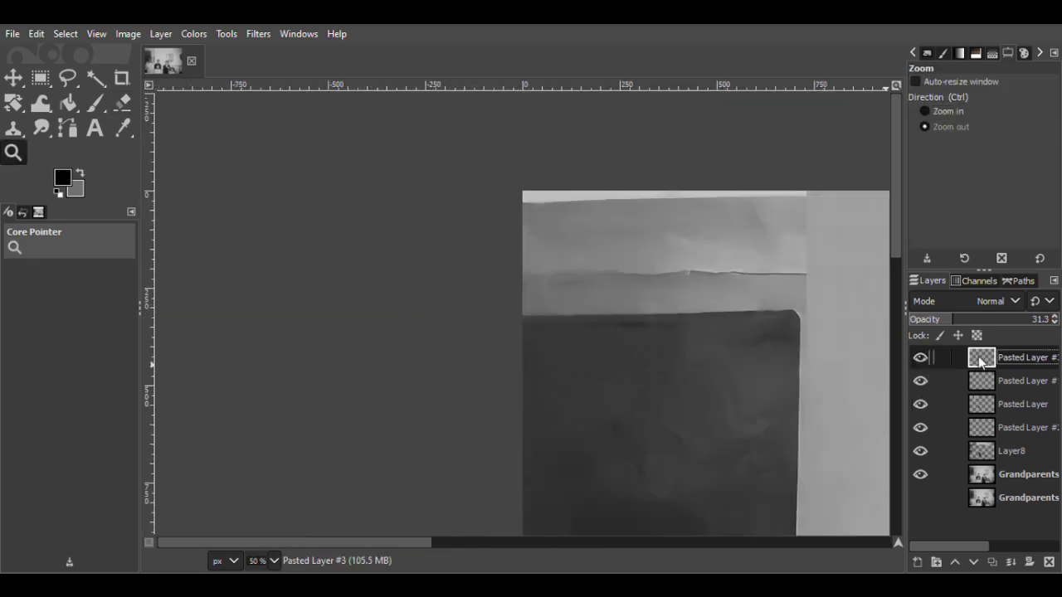
{"action": "left_click_drag", "start_coordinate": [258, 546], "coordinate": [429, 545]}
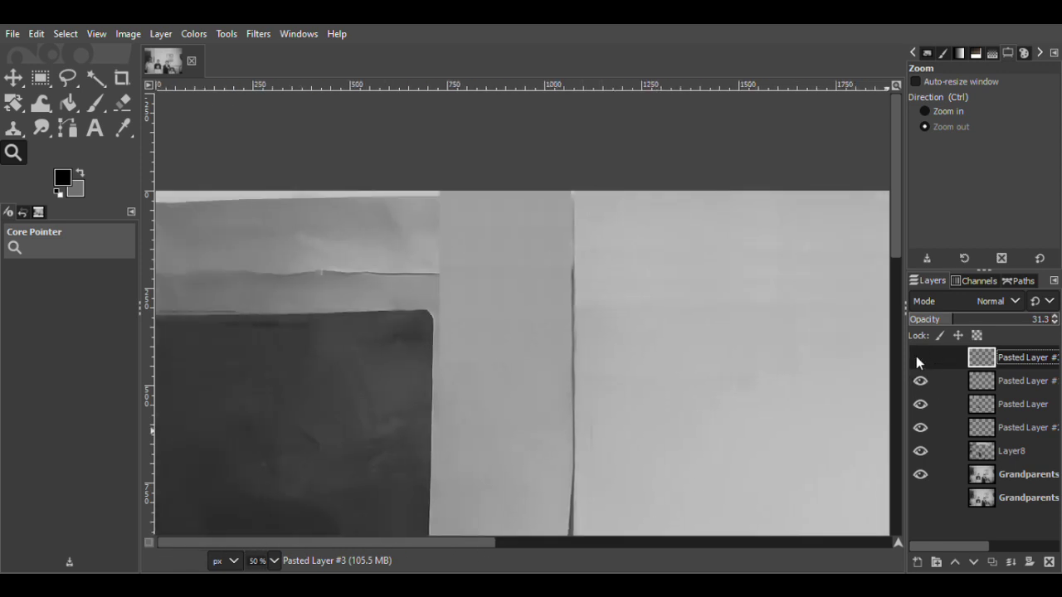
{"action": "left_click", "coordinate": [943, 200]}
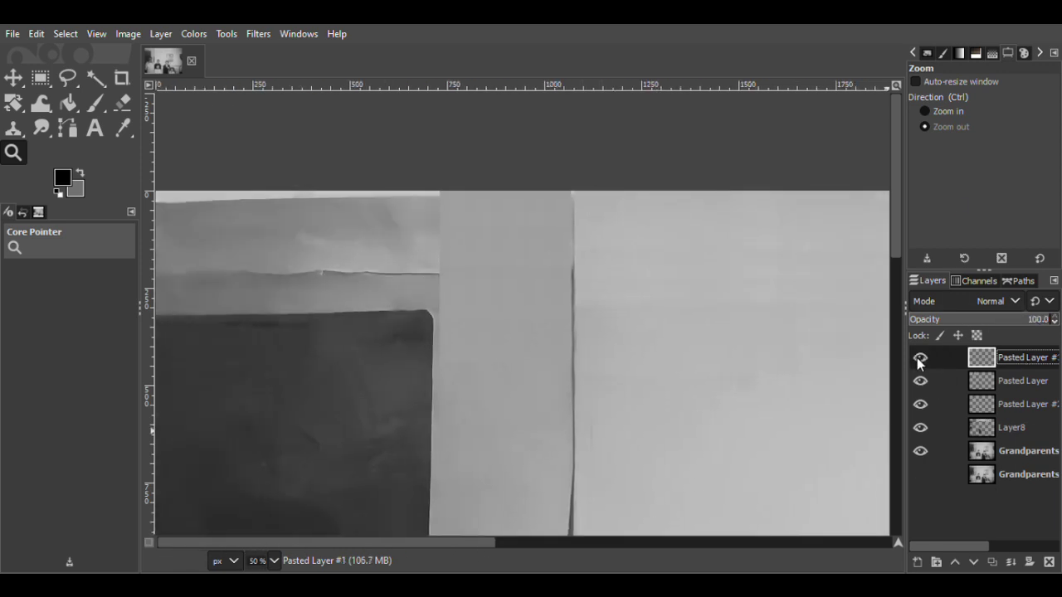
{"action": "left_click", "coordinate": [924, 404]}
- Select an area about 82 px wide at the wall's upper border beside the vertical seam and copy it from the base photo layer
{"action": "left_click", "coordinate": [953, 109]}
{"action": "left_click", "coordinate": [400, 191]}
{"action": "left_click", "coordinate": [400, 191]}
{"action": "left_click", "coordinate": [400, 190]}
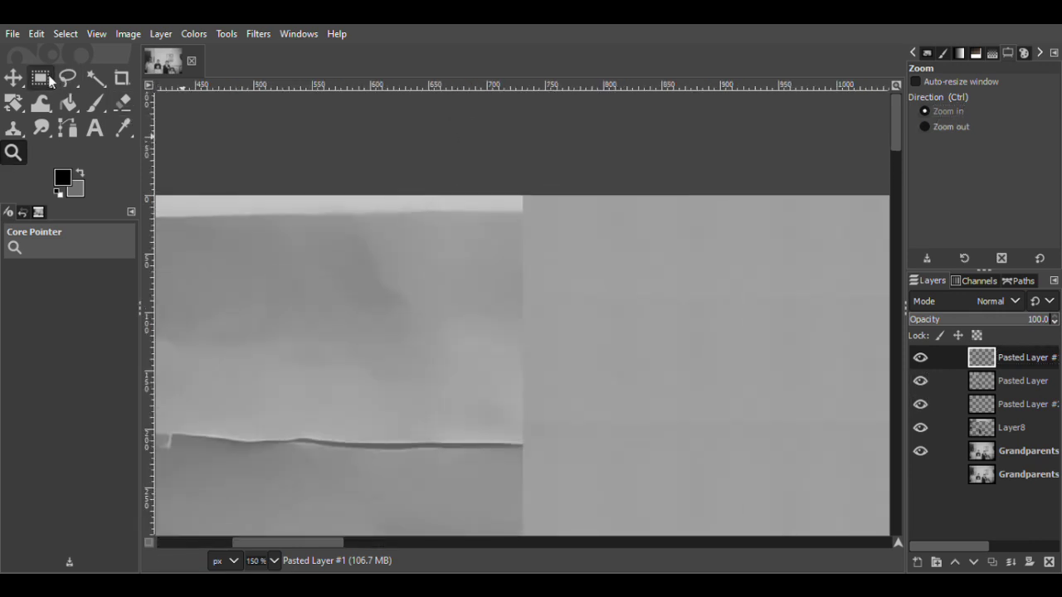
{"action": "left_click", "coordinate": [45, 77]}
{"action": "left_click_drag", "start_coordinate": [432, 193], "coordinate": [518, 247]}
{"action": "left_click_drag", "start_coordinate": [431, 224], "coordinate": [423, 220]}
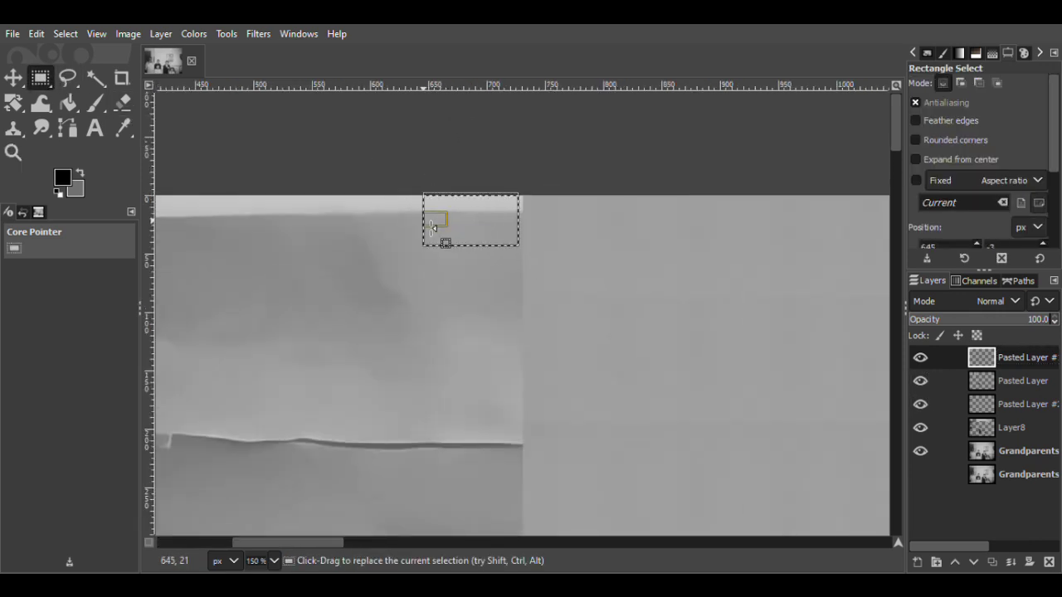
{"action": "left_click", "coordinate": [921, 451]}
{"action": "left_click", "coordinate": [920, 451]}
{"action": "left_click", "coordinate": [997, 451]}
{"action": "key", "text": "m"}
{"action": "key", "text": "ctrl+c"}
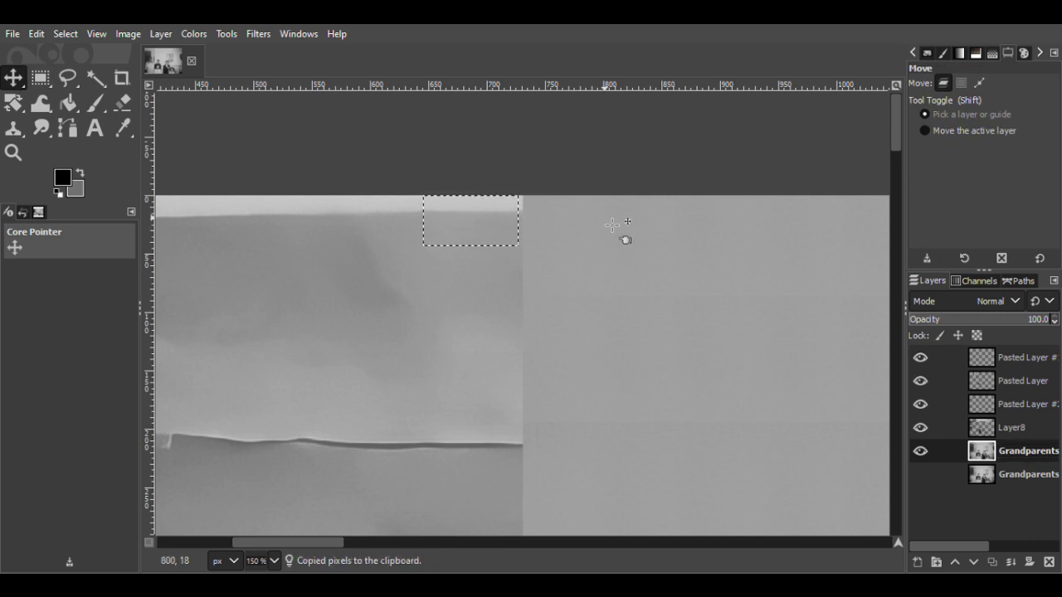
- Paste the copied area as a new layer, raise it to the top of the layer order and move it left along the wall's bright upper band
{"action": "key", "text": "ctrl+v"}
{"action": "key", "text": "ctrl+shift+n"}
{"action": "left_click_drag", "start_coordinate": [525, 284], "coordinate": [438, 222]}
{"action": "key", "text": "ctrl+z"}
{"action": "left_click_drag", "start_coordinate": [988, 451], "coordinate": [987, 352]}
{"action": "left_click_drag", "start_coordinate": [528, 253], "coordinate": [417, 246]}
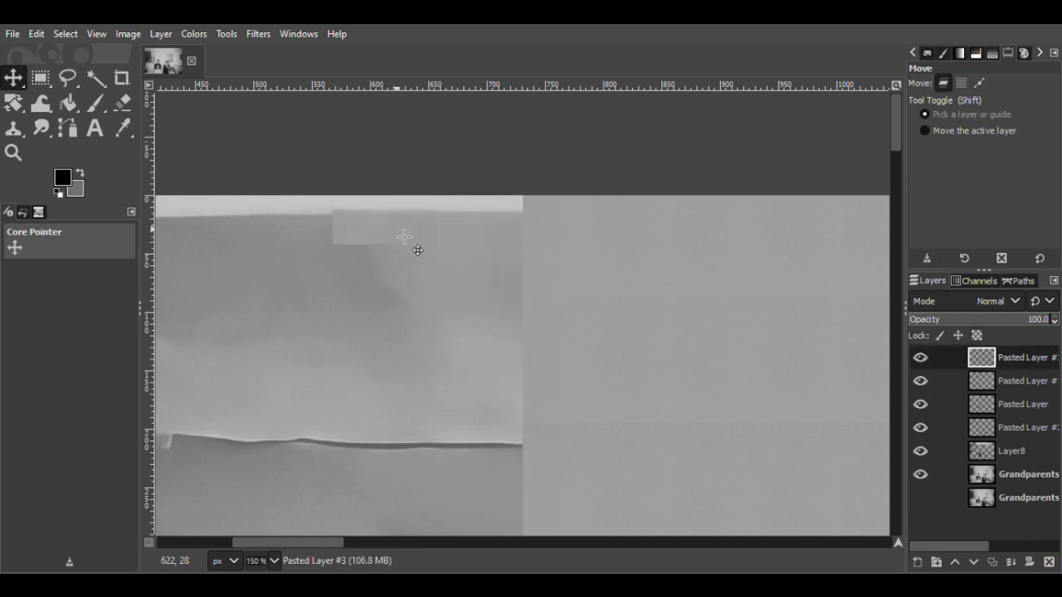
- Inspect the bright upper band around the patch, comparing the pasted layers hidden and shown
{"action": "key", "text": "z"}
{"action": "left_click", "coordinate": [808, 190]}
{"action": "left_click", "coordinate": [926, 111]}
{"action": "left_click_drag", "start_coordinate": [919, 357], "coordinate": [920, 403]}
{"action": "left_click", "coordinate": [920, 403]}
{"action": "left_click", "coordinate": [920, 381]}
{"action": "left_click", "coordinate": [920, 359]}
{"action": "left_click", "coordinate": [572, 297]}
{"action": "left_click", "coordinate": [572, 298]}
{"action": "left_click", "coordinate": [572, 298]}
{"action": "left_click", "coordinate": [573, 298]}
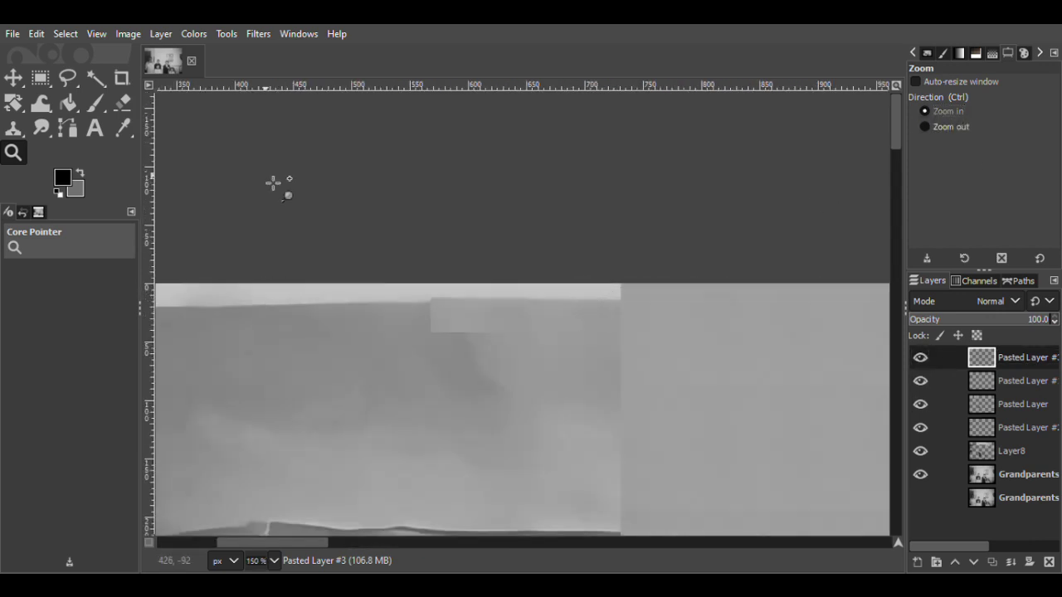
- Arrange the wall patch and a duplicate side by side over the bright upper band and merge them into one layer
{"action": "left_click", "coordinate": [13, 78]}
{"action": "left_click_drag", "start_coordinate": [478, 325], "coordinate": [517, 312]}
{"action": "key", "text": "ctrl+shift+d"}
{"action": "left_click", "coordinate": [947, 209]}
{"action": "key", "text": "ctrl+z"}
{"action": "right_click", "coordinate": [1010, 354]}
{"action": "left_click", "coordinate": [951, 202]}
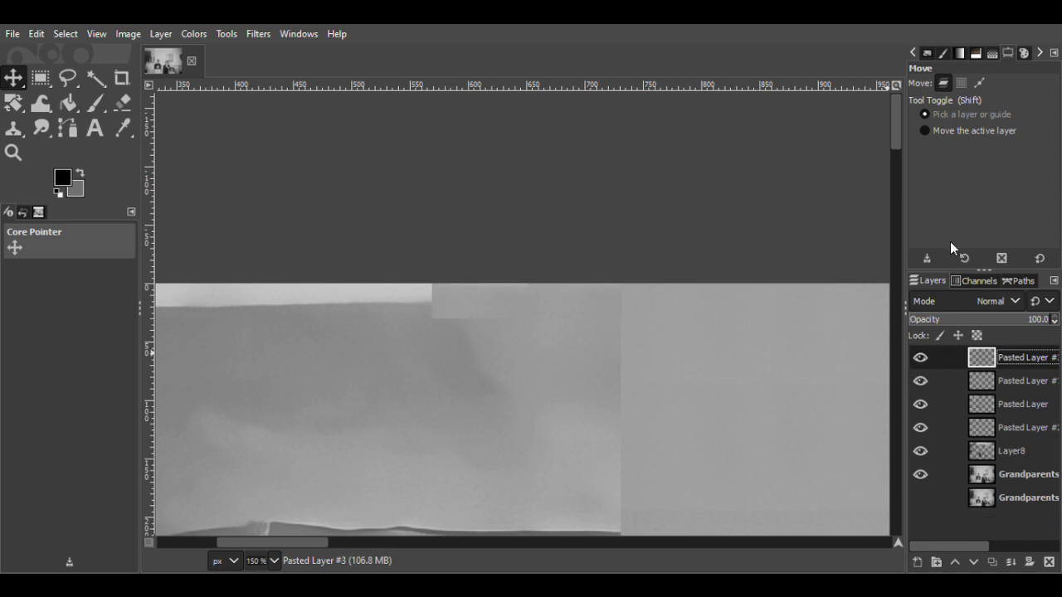
- Cut the bright strip off the top of the merged patch and move the rest up against the photo's upper edge
{"action": "left_click_drag", "start_coordinate": [516, 312], "coordinate": [519, 355]}
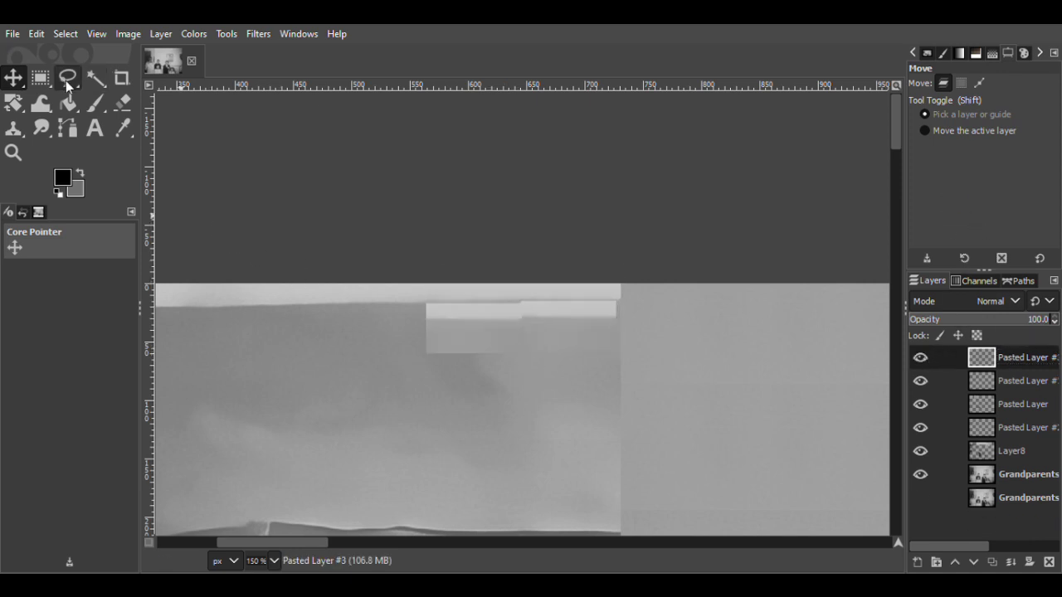
{"action": "key", "text": "r"}
{"action": "left_click_drag", "start_coordinate": [410, 270], "coordinate": [652, 319]}
{"action": "key", "text": "ctrl+shift+a"}
{"action": "left_click", "coordinate": [13, 78]}
{"action": "left_click_drag", "start_coordinate": [549, 353], "coordinate": [555, 316]}
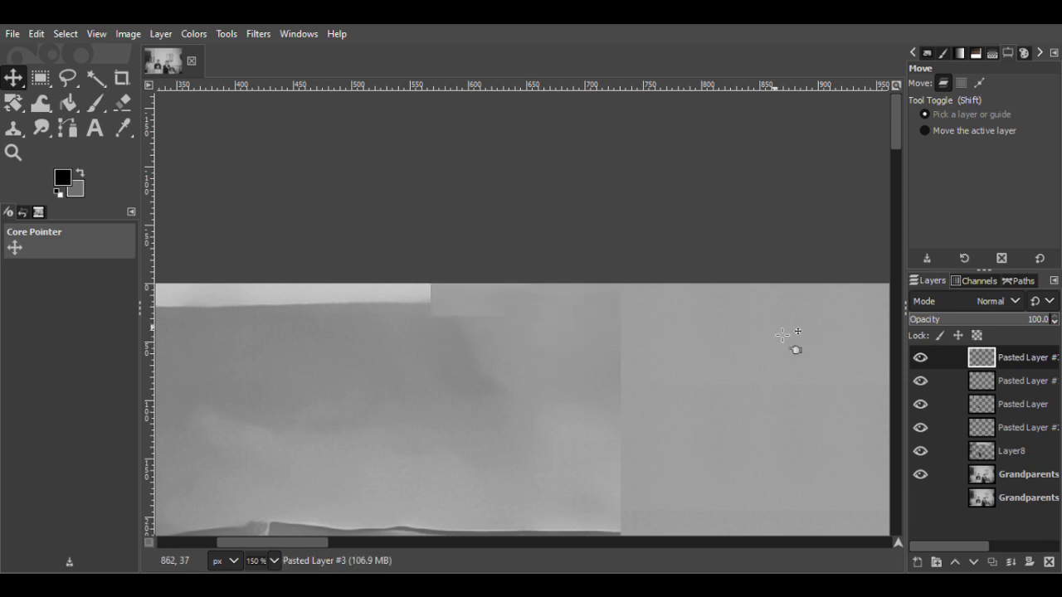
- Duplicate the merged patch, move the copy left along the bright upper band and trim its lower edge
{"action": "key", "text": "ctrl+shift+d"}
{"action": "left_click_drag", "start_coordinate": [490, 311], "coordinate": [314, 313]}
{"action": "left_click_drag", "start_coordinate": [314, 312], "coordinate": [328, 327]}
{"action": "key", "text": "r"}
{"action": "left_click_drag", "start_coordinate": [220, 316], "coordinate": [350, 334]}
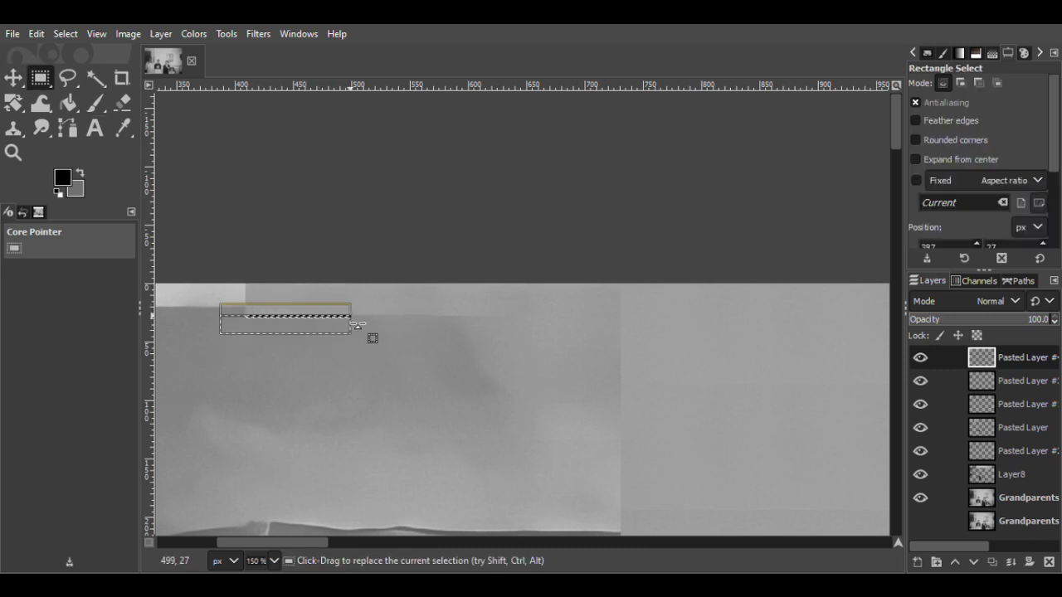
{"action": "left_click", "coordinate": [456, 302]}
{"action": "key", "text": "m"}
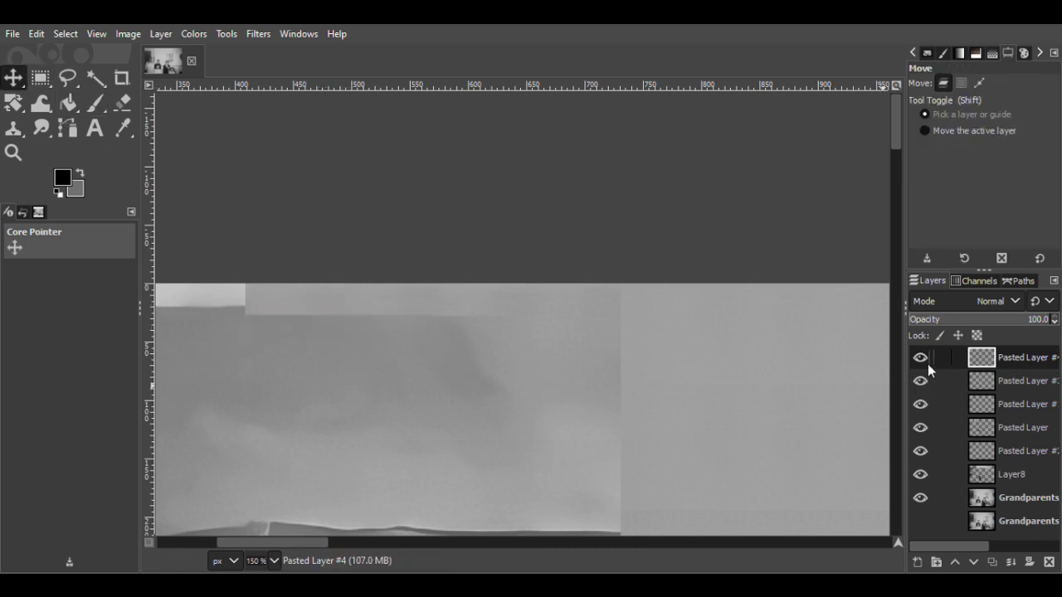
- Duplicate the left band patch, move the copy right and slightly down, and delete its overlapping upper part
{"action": "key", "text": "ctrl+shift+d"}
{"action": "left_click_drag", "start_coordinate": [330, 312], "coordinate": [500, 335]}
{"action": "left_click", "coordinate": [922, 360]}
{"action": "left_click", "coordinate": [922, 360]}
{"action": "key", "text": "r"}
{"action": "left_click_drag", "start_coordinate": [414, 291], "coordinate": [623, 322]}
{"action": "key", "text": "Delete"}
{"action": "left_click", "coordinate": [346, 226]}
- Shift the trimmed copy clear of the band, clean its right end and place it directly beneath the covered upper band
{"action": "key", "text": "m"}
{"action": "mouse_move", "coordinate": [512, 343]}
{"action": "left_mouse_down"}
{"action": "mouse_move", "coordinate": [486, 368]}
{"action": "mouse_move", "coordinate": [526, 403]}
{"action": "mouse_move", "coordinate": [42, 456]}
{"action": "mouse_move", "coordinate": [319, 424]}
{"action": "left_mouse_up"}
{"action": "key", "text": "z"}
{"action": "left_click", "coordinate": [518, 331]}
{"action": "key", "text": "m"}
{"action": "key", "text": "r"}
{"action": "left_click_drag", "start_coordinate": [578, 335], "coordinate": [689, 382]}
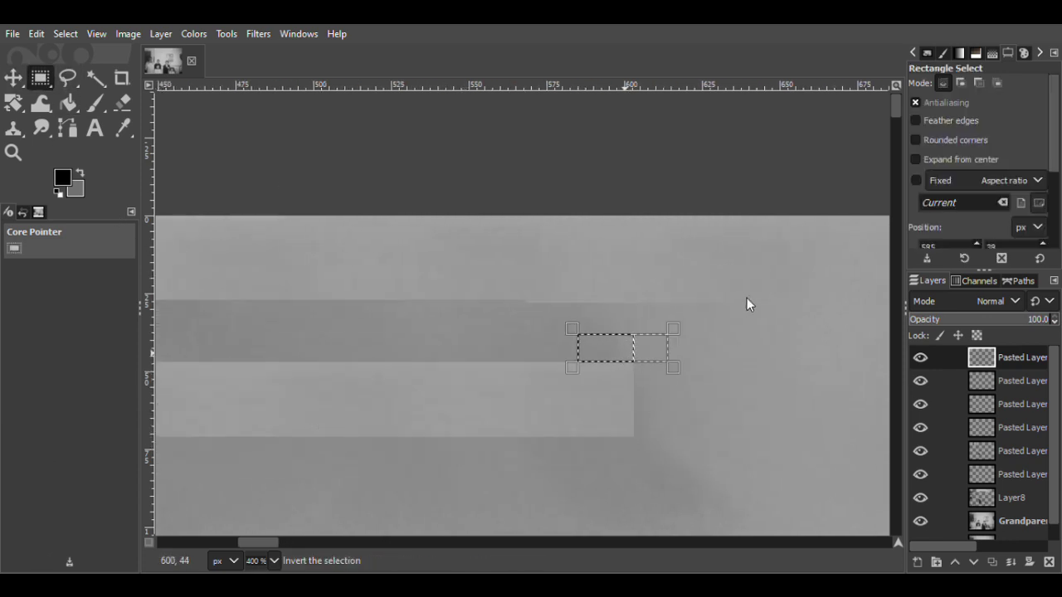
{"action": "left_click", "coordinate": [741, 288]}
{"action": "left_click", "coordinate": [13, 78]}
{"action": "left_click_drag", "start_coordinate": [247, 374], "coordinate": [700, 367]}
{"action": "left_click_drag", "start_coordinate": [605, 388], "coordinate": [557, 340]}
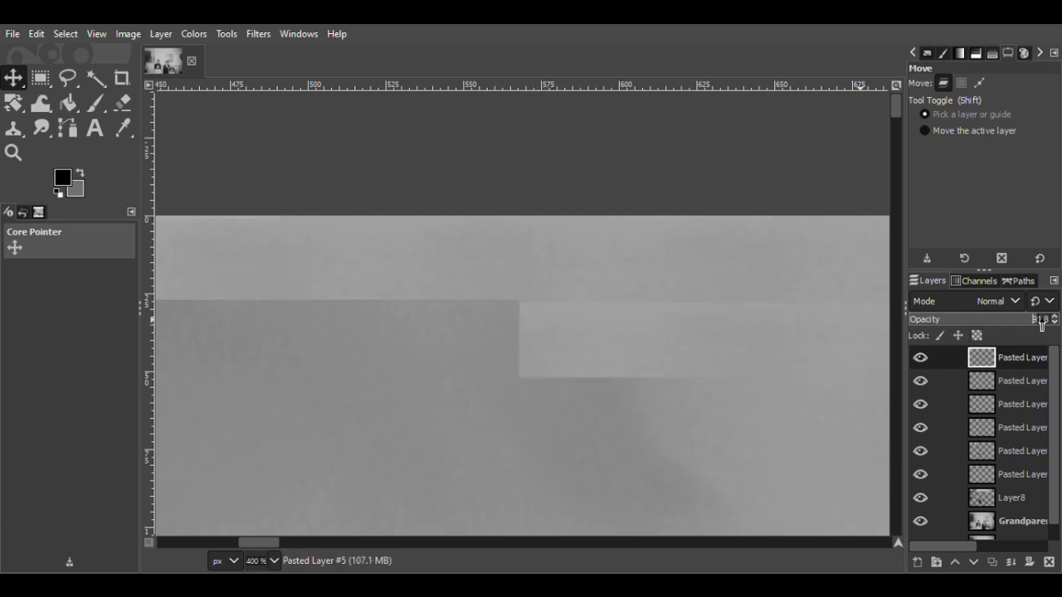
- Duplicate the second layer's band patch and move the copy down over the wall beneath the left part of the band
{"action": "left_click", "coordinate": [919, 382]}
{"action": "left_click", "coordinate": [919, 382]}
{"action": "left_click", "coordinate": [1008, 387]}
{"action": "key", "text": "ctrl+shift+d"}
{"action": "left_click_drag", "start_coordinate": [447, 288], "coordinate": [438, 369]}
{"action": "left_click_drag", "start_coordinate": [252, 542], "coordinate": [241, 541]}
{"action": "left_click", "coordinate": [919, 382]}
{"action": "left_click", "coordinate": [919, 382]}
{"action": "left_click_drag", "start_coordinate": [698, 358], "coordinate": [698, 355]}
- Cut away the upper part of the new copy and fit it against the band's lower edge
{"action": "left_click", "coordinate": [41, 78]}
{"action": "left_click_drag", "start_coordinate": [182, 270], "coordinate": [717, 300]}
{"action": "left_click", "coordinate": [327, 254]}
{"action": "key", "text": "m"}
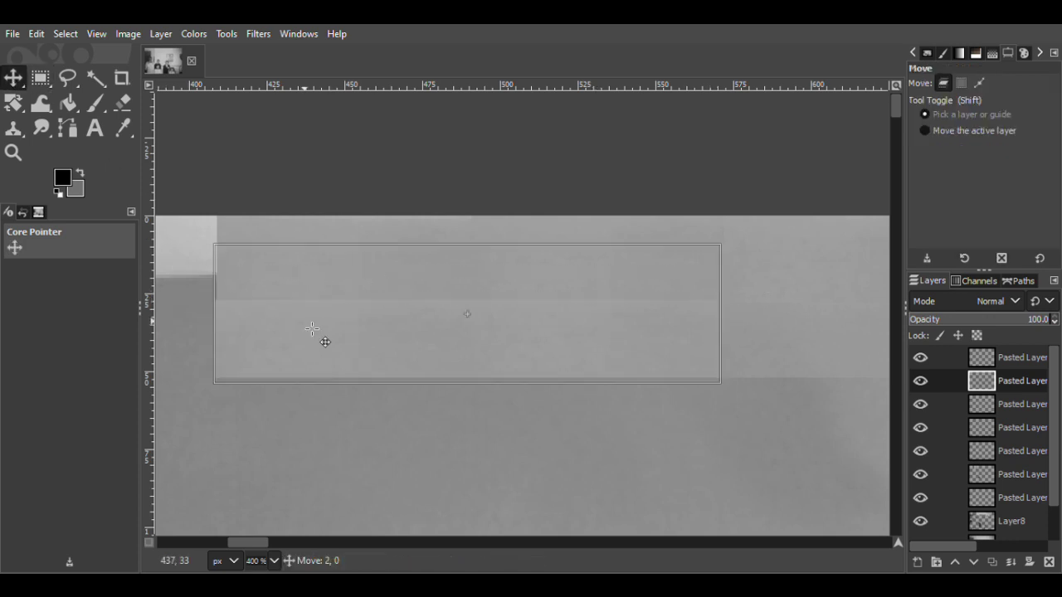
{"action": "left_click_drag", "start_coordinate": [319, 334], "coordinate": [319, 327]}
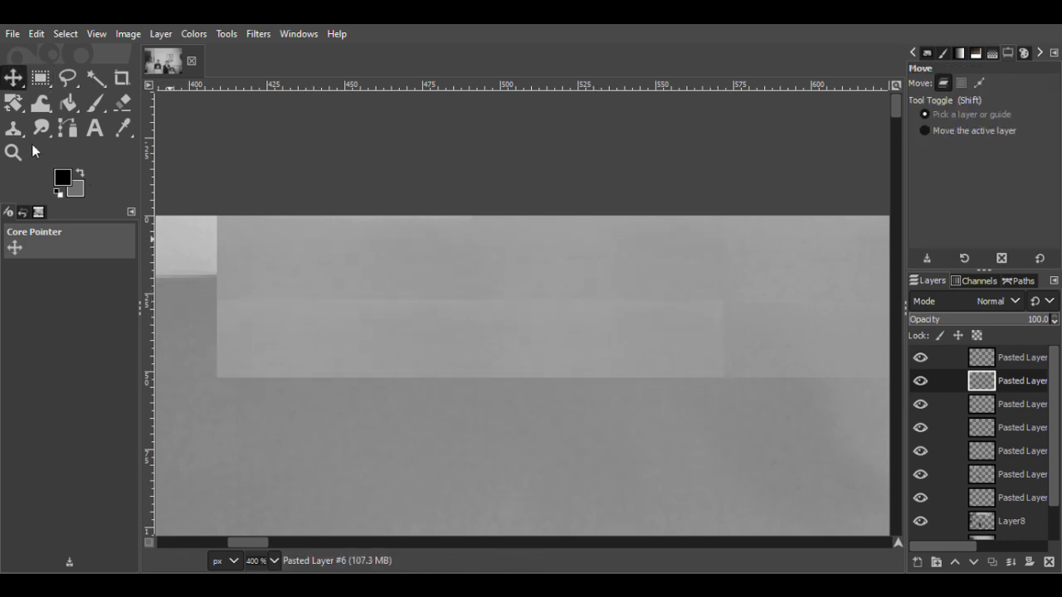
- Trim a narrow sliver off the right end of the lower-left wall patch
{"action": "left_click", "coordinate": [15, 152]}
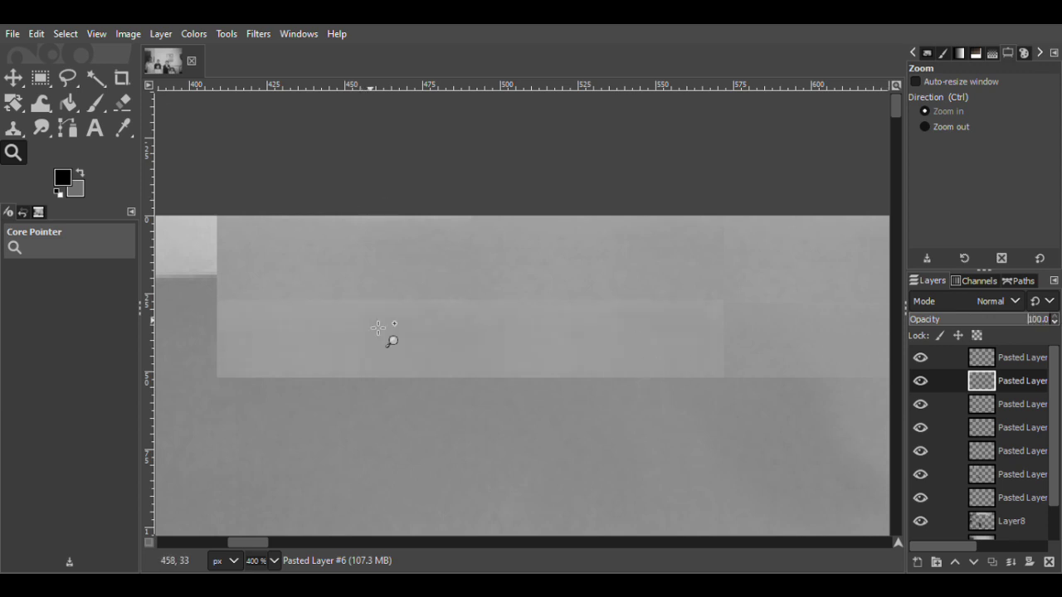
{"action": "key", "text": "r"}
{"action": "left_click_drag", "start_coordinate": [757, 268], "coordinate": [716, 392]}
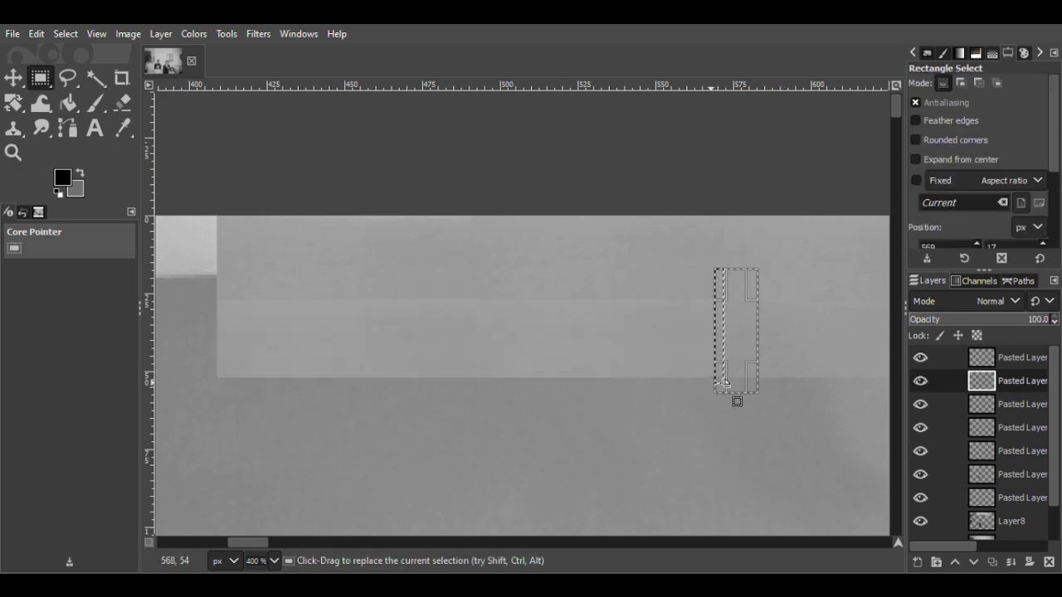
{"action": "left_click", "coordinate": [759, 397]}
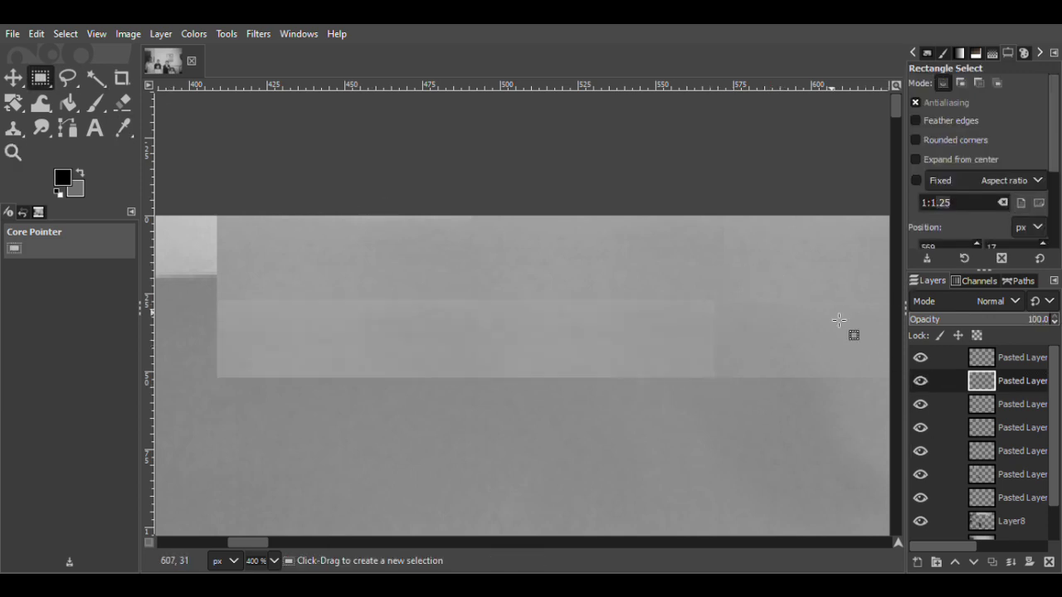
- Try to trim a further sliver from the lower-left wall patch's right end and undo it
{"action": "left_click_drag", "start_coordinate": [755, 288], "coordinate": [710, 381]}
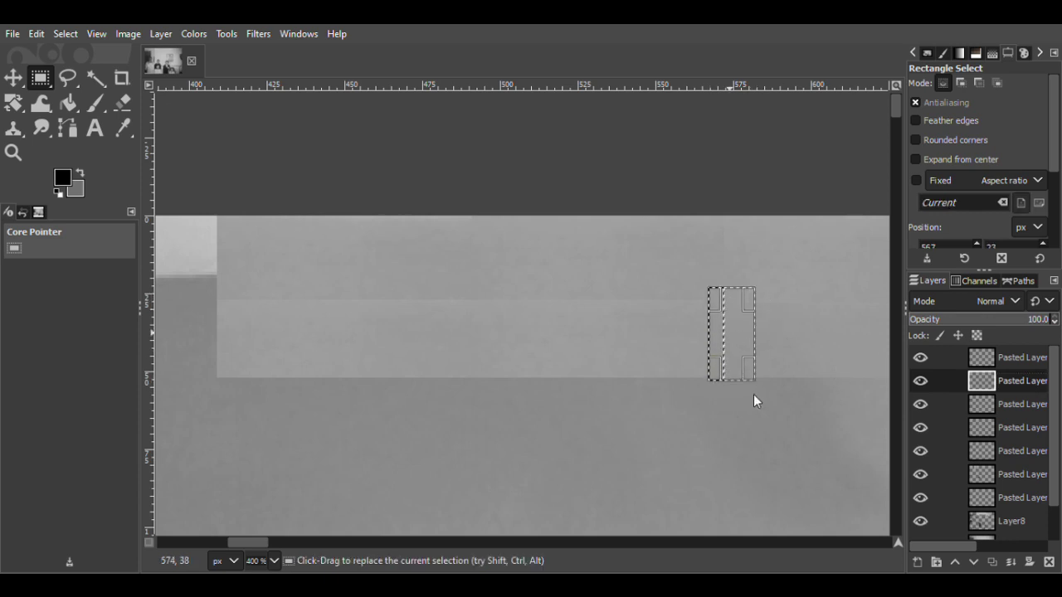
{"action": "left_click", "coordinate": [877, 288]}
{"action": "key", "text": "ctrl+z"}
{"action": "key", "text": "ctrl+z"}
{"action": "key", "text": "ctrl+z"}
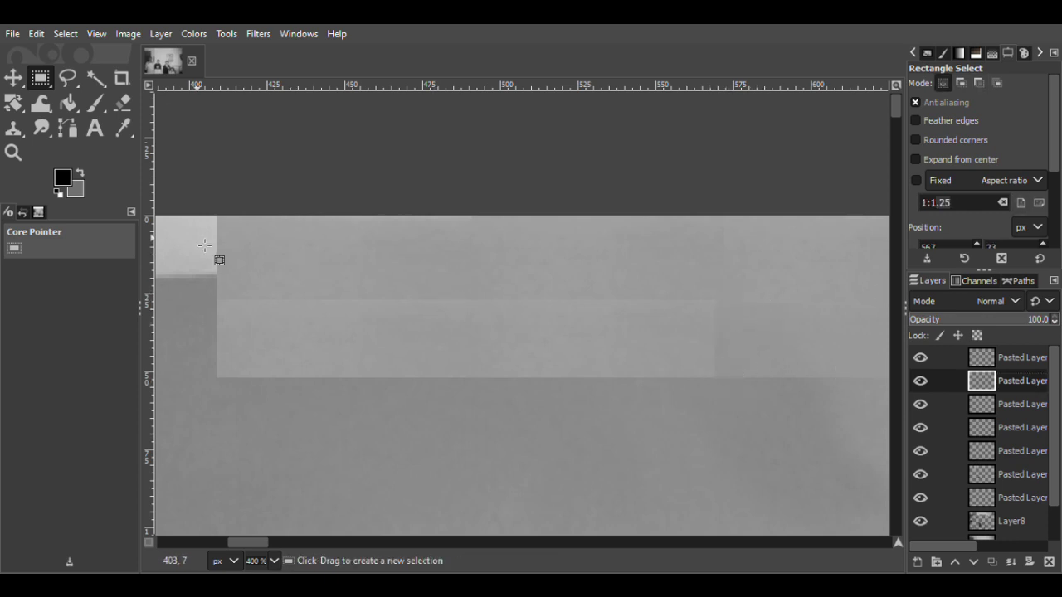
- Trim a thin sliver off the right end of the copied patch beneath the band and clear the selection
{"action": "left_click", "coordinate": [14, 153]}
{"action": "left_click", "coordinate": [776, 355]}
{"action": "left_click", "coordinate": [776, 355]}
{"action": "left_click", "coordinate": [776, 355]}
{"action": "left_click", "coordinate": [40, 78]}
{"action": "mouse_move", "coordinate": [665, 175]}
{"action": "left_mouse_down"}
{"action": "mouse_move", "coordinate": [623, 406]}
{"action": "mouse_move", "coordinate": [606, 431]}
{"action": "left_mouse_up"}
{"action": "left_click", "coordinate": [918, 381]}
{"action": "left_click", "coordinate": [917, 381]}
{"action": "key", "text": "Delete"}
{"action": "right_click", "coordinate": [639, 302]}
{"action": "left_click", "coordinate": [797, 287]}
{"action": "left_click", "coordinate": [13, 152]}
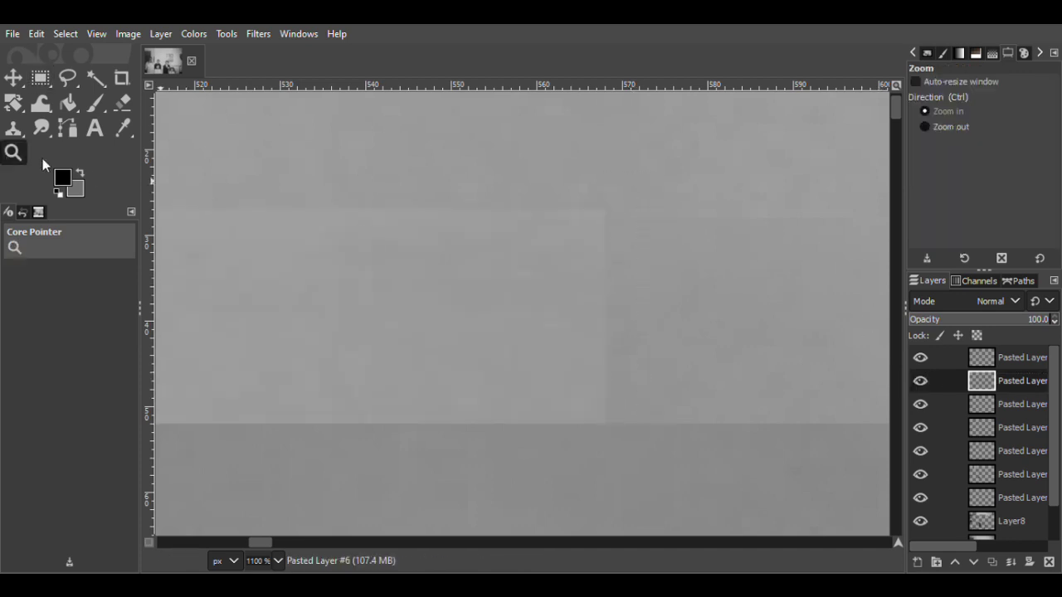
- Delete the copied patch that lies beneath the left part of the band
{"action": "left_click", "coordinate": [655, 303], "text": "ctrl"}
{"action": "left_click", "coordinate": [655, 304], "text": "ctrl"}
{"action": "left_click", "coordinate": [656, 303], "text": "ctrl"}
{"action": "left_click", "coordinate": [655, 303], "text": "ctrl"}
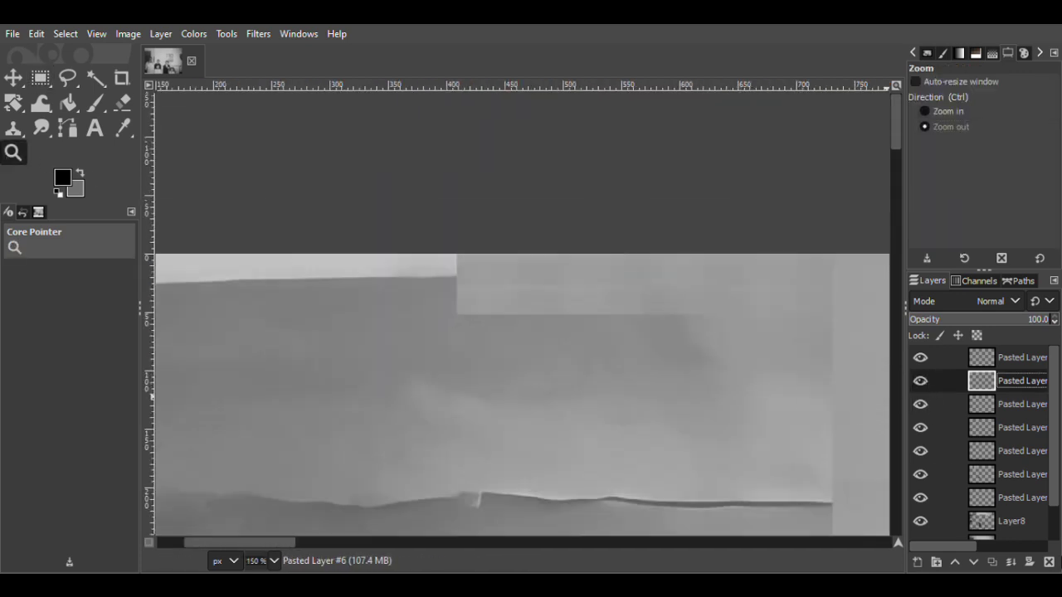
{"action": "left_click", "coordinate": [1048, 561]}
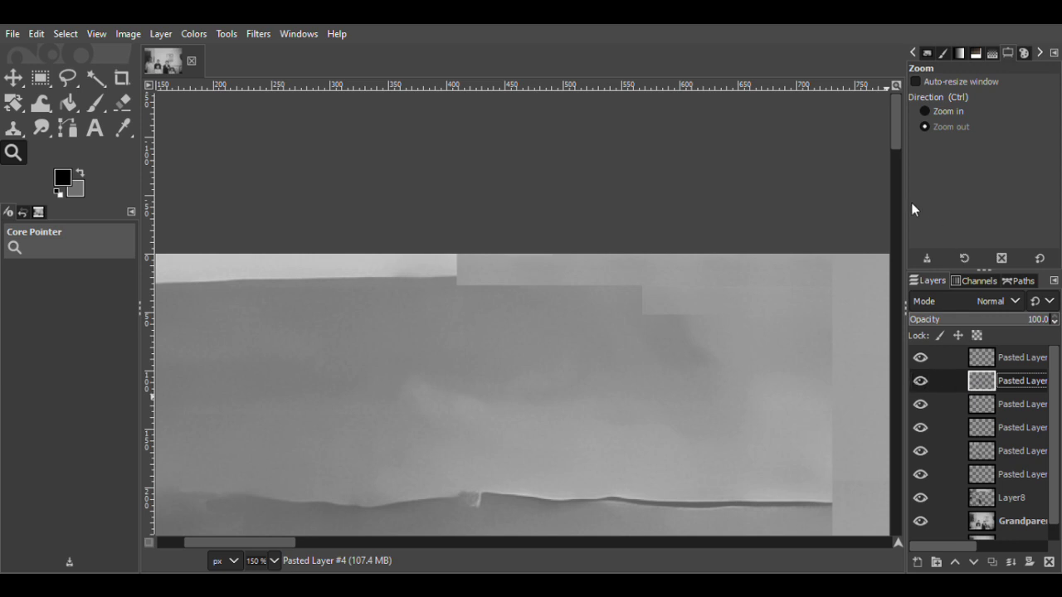
- Try a copy of the band patch moved down beneath the band and delete it
{"action": "left_click", "coordinate": [613, 301]}
{"action": "left_click", "coordinate": [613, 301]}
{"action": "left_click", "coordinate": [613, 301]}
{"action": "left_click", "coordinate": [8, 76]}
{"action": "left_click_drag", "start_coordinate": [491, 246], "coordinate": [490, 330]}
{"action": "left_click", "coordinate": [1049, 561]}
- Examine how the band patches blend with the surrounding wall
{"action": "left_click", "coordinate": [13, 153]}
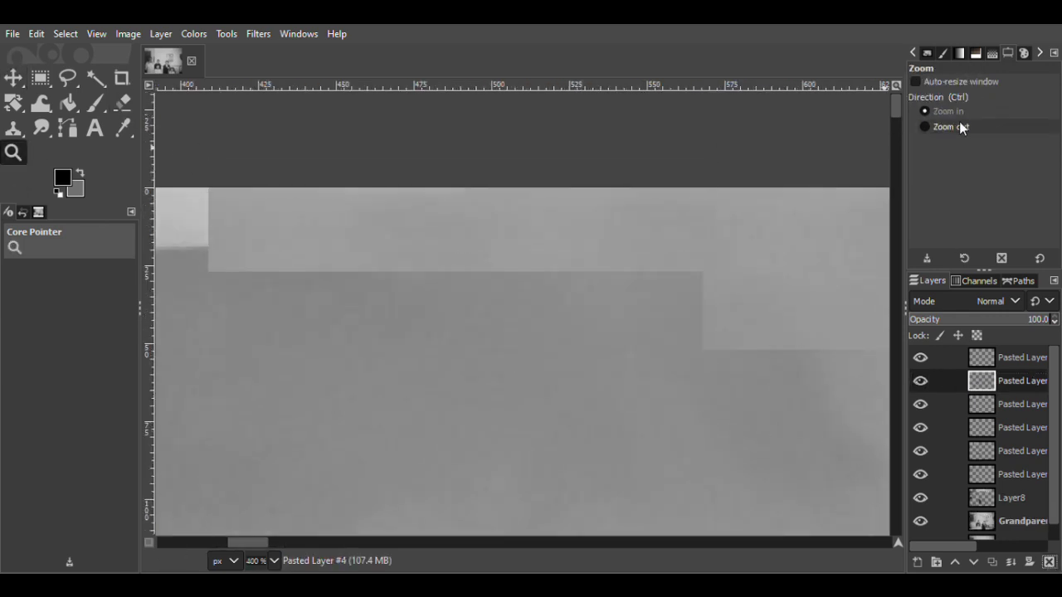
{"action": "left_click", "coordinate": [954, 127]}
{"action": "left_click", "coordinate": [669, 292]}
{"action": "left_click", "coordinate": [669, 292]}
{"action": "left_click", "coordinate": [669, 292]}
{"action": "left_click", "coordinate": [668, 292]}
{"action": "left_click", "coordinate": [924, 111]}
{"action": "left_click", "coordinate": [671, 301]}
{"action": "left_click", "coordinate": [726, 315]}
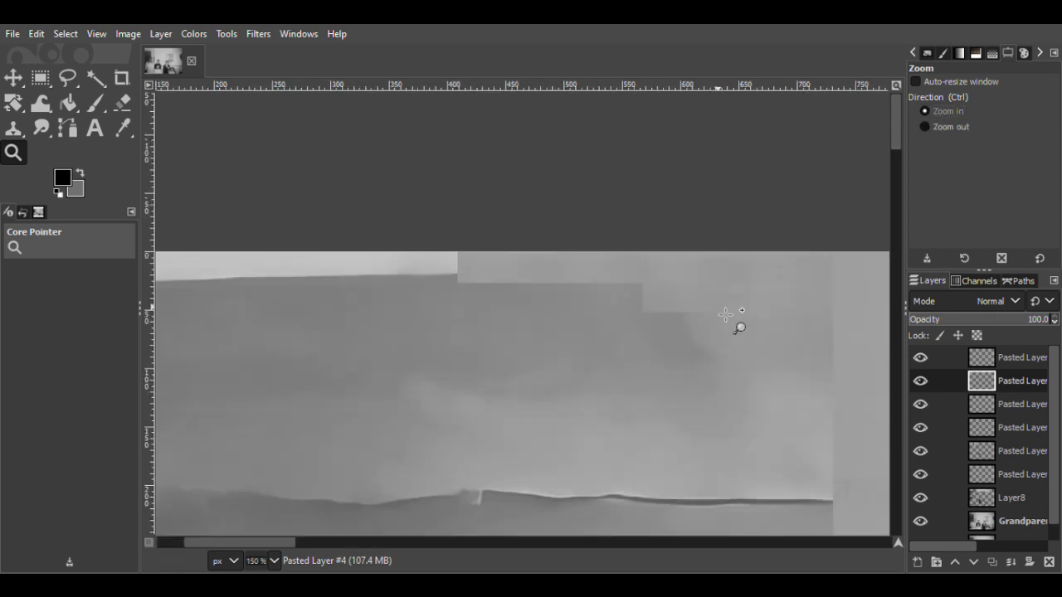
- Hide the three uppermost patch layers and select a rectangle over the wall's bright band and the area just below it
{"action": "left_click", "coordinate": [919, 380]}
{"action": "key", "text": "r"}
{"action": "left_click_drag", "start_coordinate": [461, 244], "coordinate": [661, 285]}
{"action": "left_click", "coordinate": [920, 357]}
{"action": "left_click", "coordinate": [920, 404]}
{"action": "left_click_drag", "start_coordinate": [535, 297], "coordinate": [536, 306]}
{"action": "left_click", "coordinate": [12, 78]}
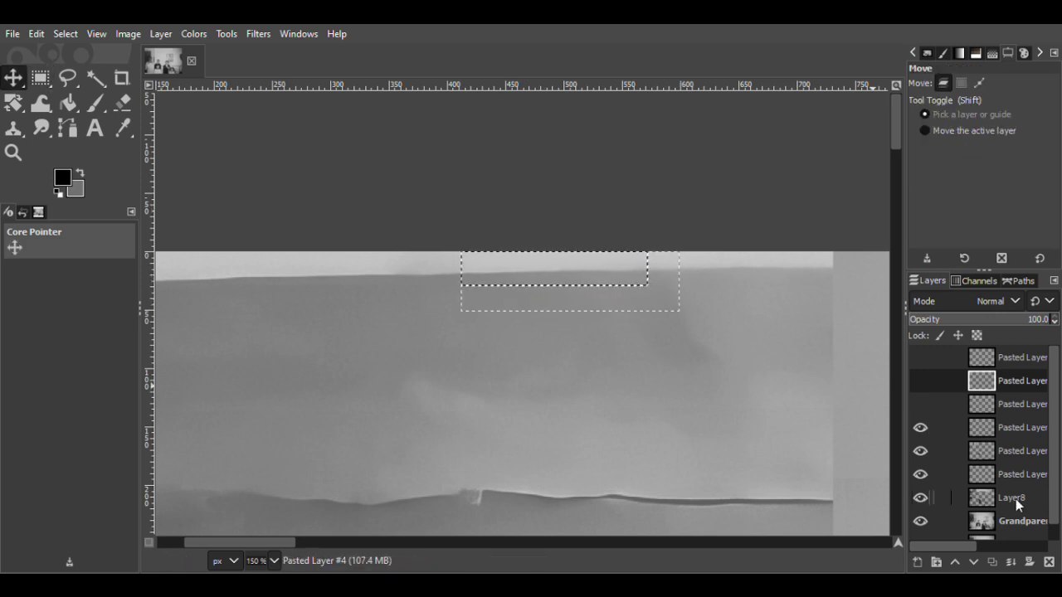
- Copy the selected band area from the photo layer into a new layer and move it left along the band
{"action": "left_click", "coordinate": [1012, 521]}
{"action": "key", "text": "ctrl+c"}
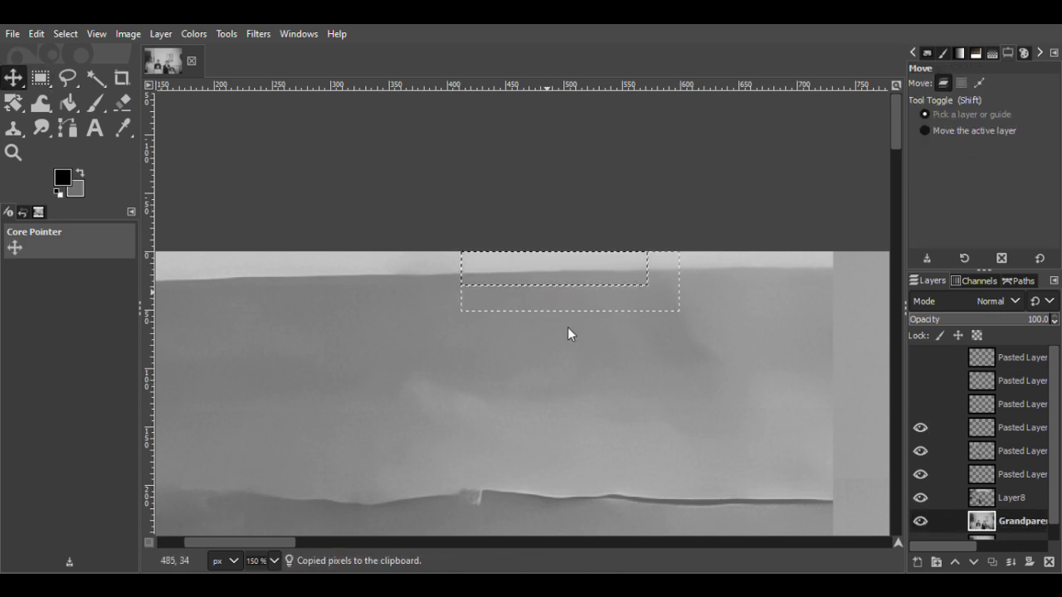
{"action": "key", "text": "ctrl+v"}
{"action": "key", "text": "ctrl+shift+n"}
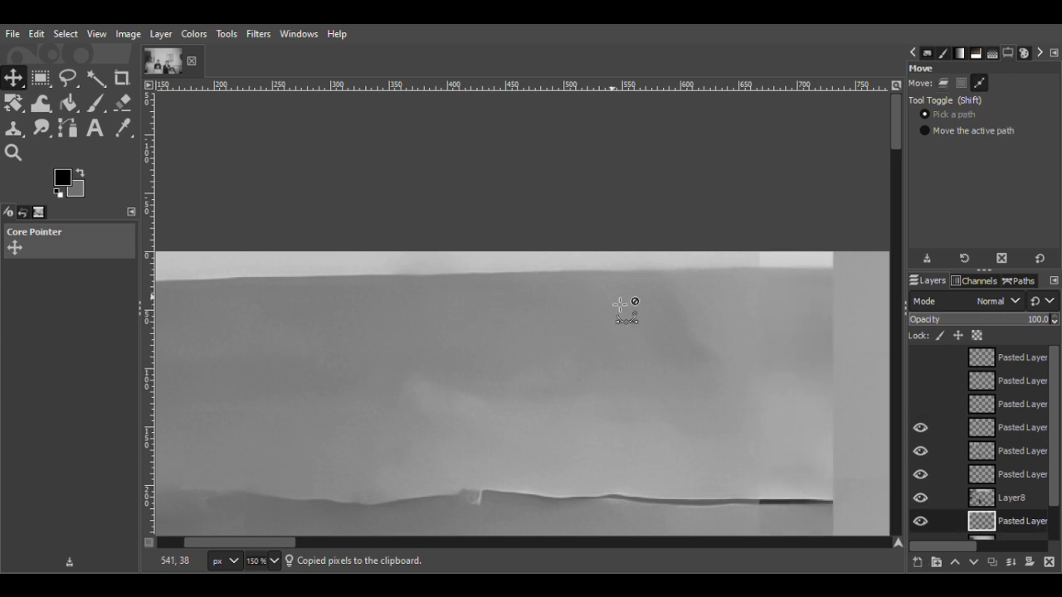
{"action": "left_click_drag", "start_coordinate": [662, 307], "coordinate": [455, 306]}
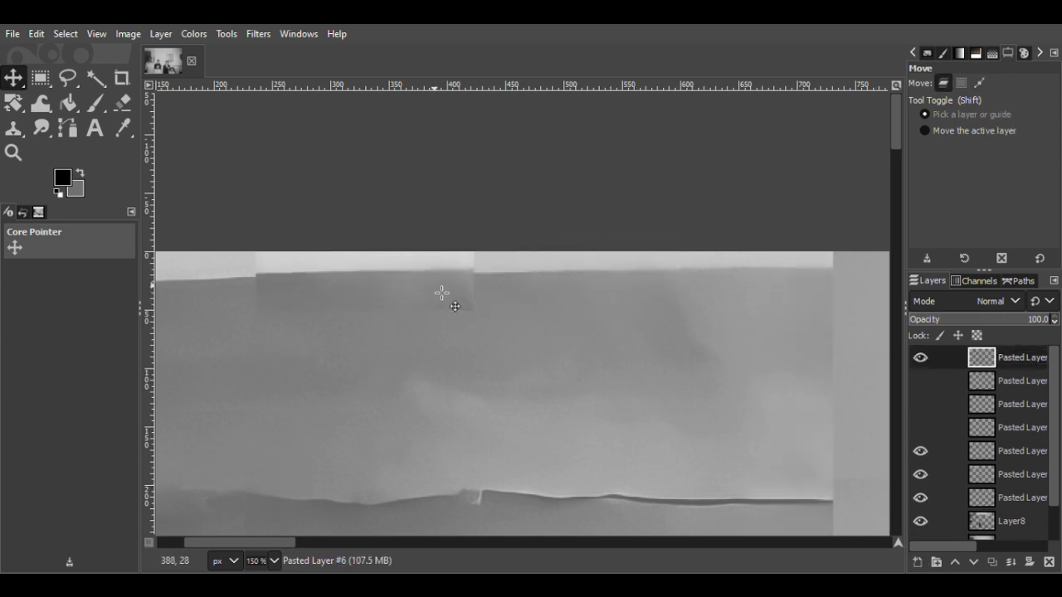
- Rotate the pasted band piece by 0.94 degrees and shift it slightly to line up with the band's edge
{"action": "left_click", "coordinate": [19, 104]}
{"action": "left_click_drag", "start_coordinate": [426, 346], "coordinate": [426, 347]}
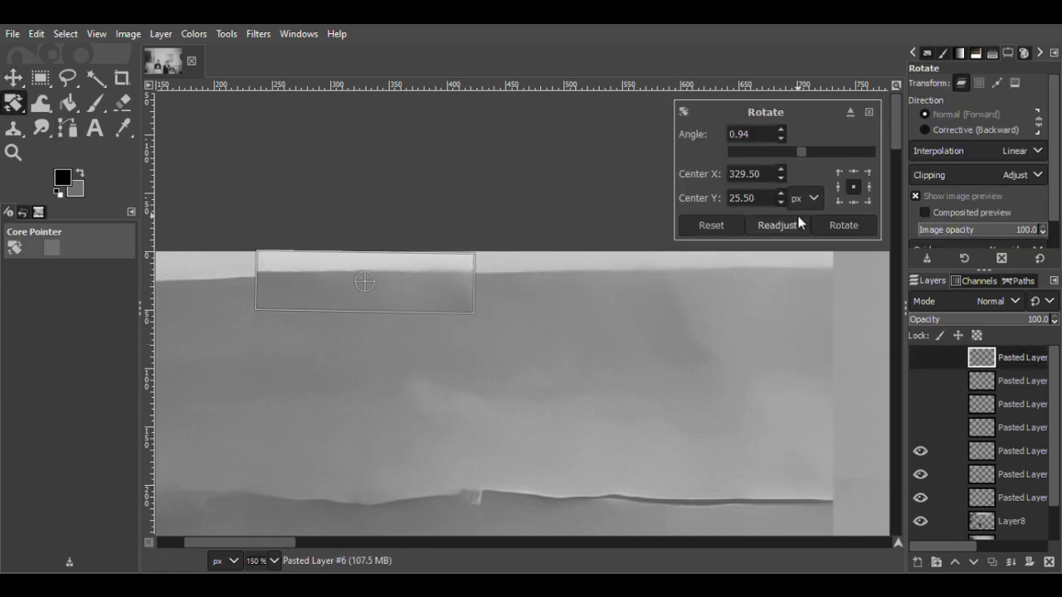
{"action": "left_click", "coordinate": [839, 226]}
{"action": "key", "text": "m"}
{"action": "left_click_drag", "start_coordinate": [433, 308], "coordinate": [442, 316]}
- Check the rotated band piece against the whole wall corner and delete its layer
{"action": "left_click", "coordinate": [14, 152]}
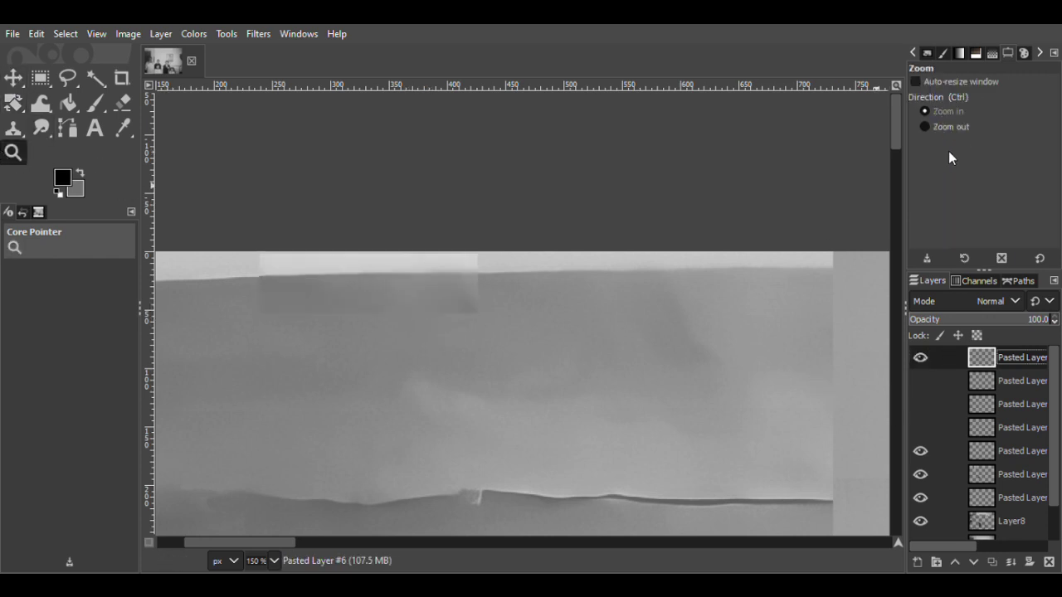
{"action": "left_click", "coordinate": [948, 127]}
{"action": "left_click", "coordinate": [672, 294]}
{"action": "left_click", "coordinate": [673, 295]}
{"action": "left_click", "coordinate": [673, 294]}
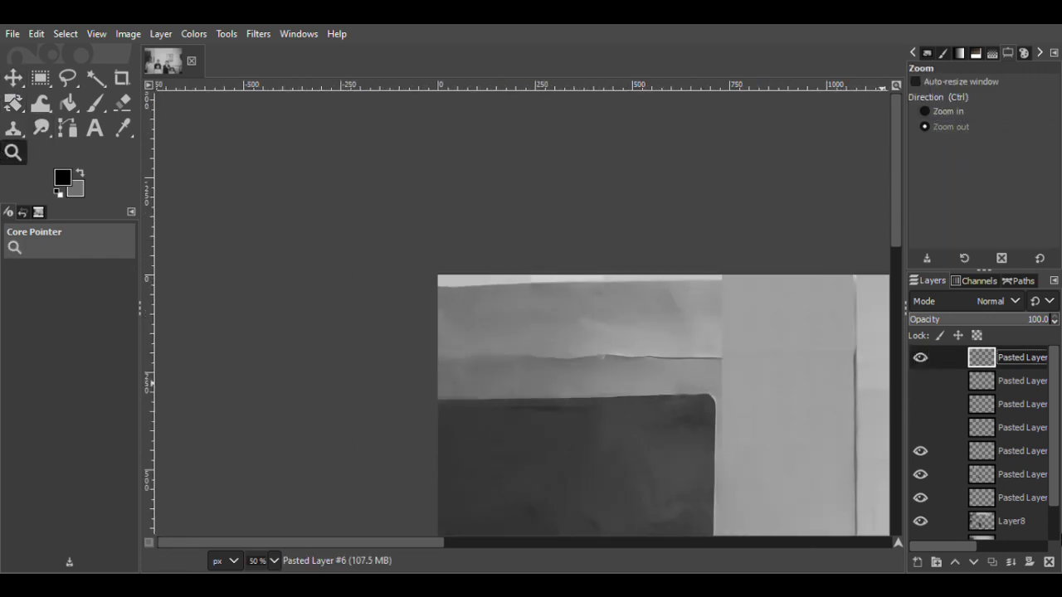
{"action": "left_click", "coordinate": [1048, 562]}
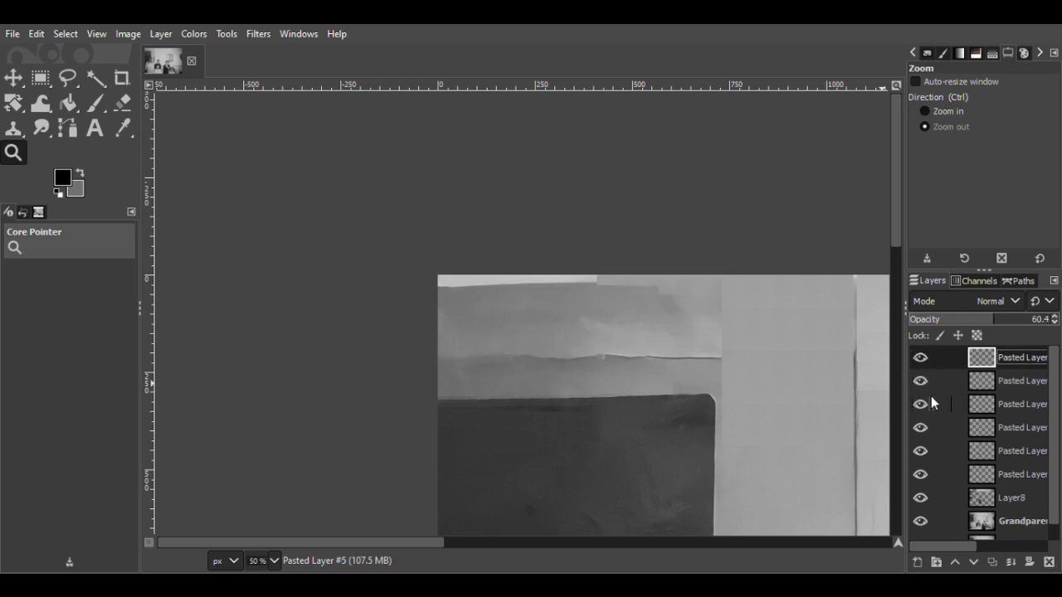
- Delete the two uppermost patch layers covering the middle of the bright band and check the visibility of the remaining patches
{"action": "left_click", "coordinate": [981, 388]}
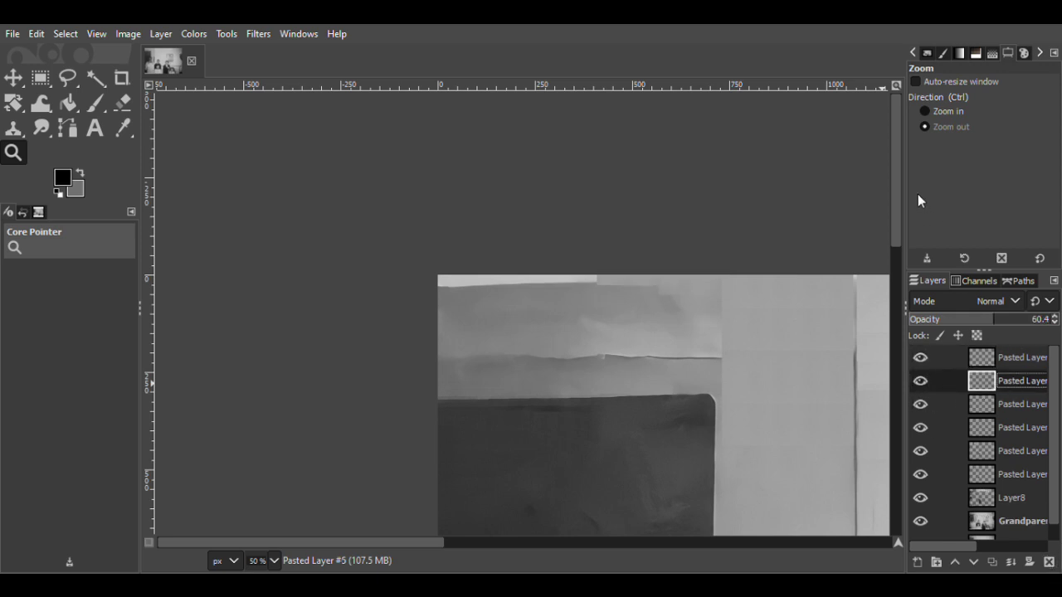
{"action": "left_click", "coordinate": [917, 194]}
{"action": "right_click", "coordinate": [1011, 365]}
{"action": "left_click", "coordinate": [1048, 562]}
{"action": "left_click", "coordinate": [920, 358]}
{"action": "left_click", "coordinate": [920, 358]}
{"action": "left_click", "coordinate": [921, 384]}
{"action": "left_click", "coordinate": [921, 383]}
{"action": "left_click", "coordinate": [923, 406]}
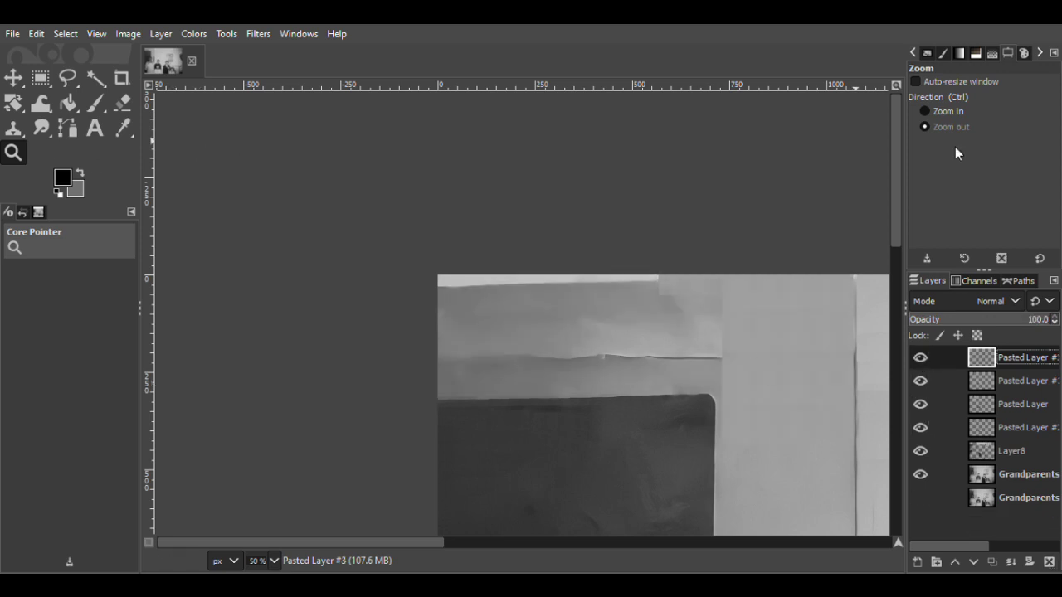
- Try a duplicate of the topmost patch placed just below the original and delete it
{"action": "left_click", "coordinate": [722, 285], "text": "ctrl"}
{"action": "key", "text": "ctrl+shift+d"}
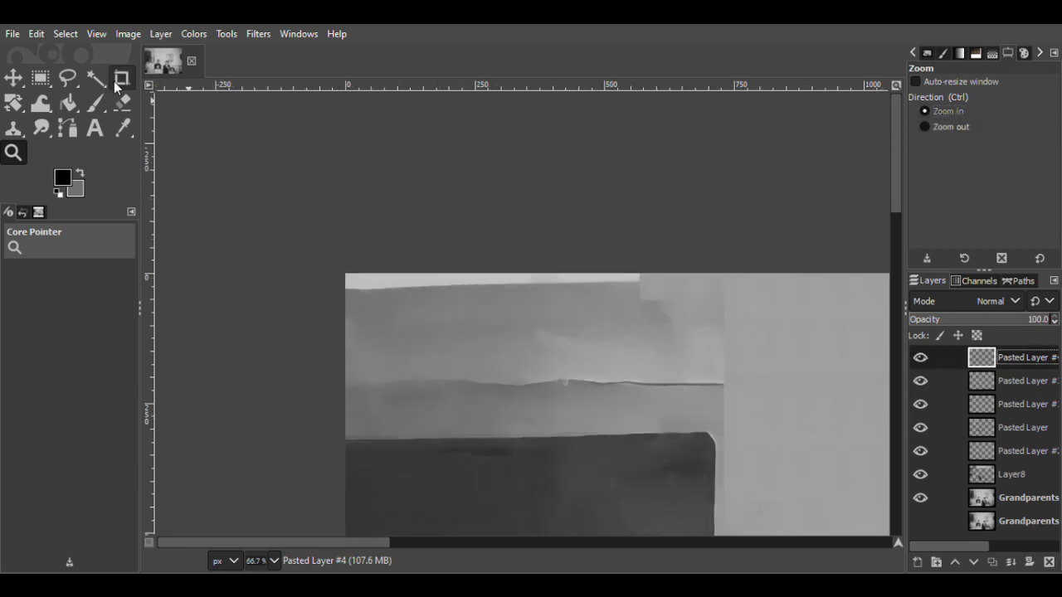
{"action": "key", "text": "m"}
{"action": "left_click_drag", "start_coordinate": [680, 297], "coordinate": [690, 332]}
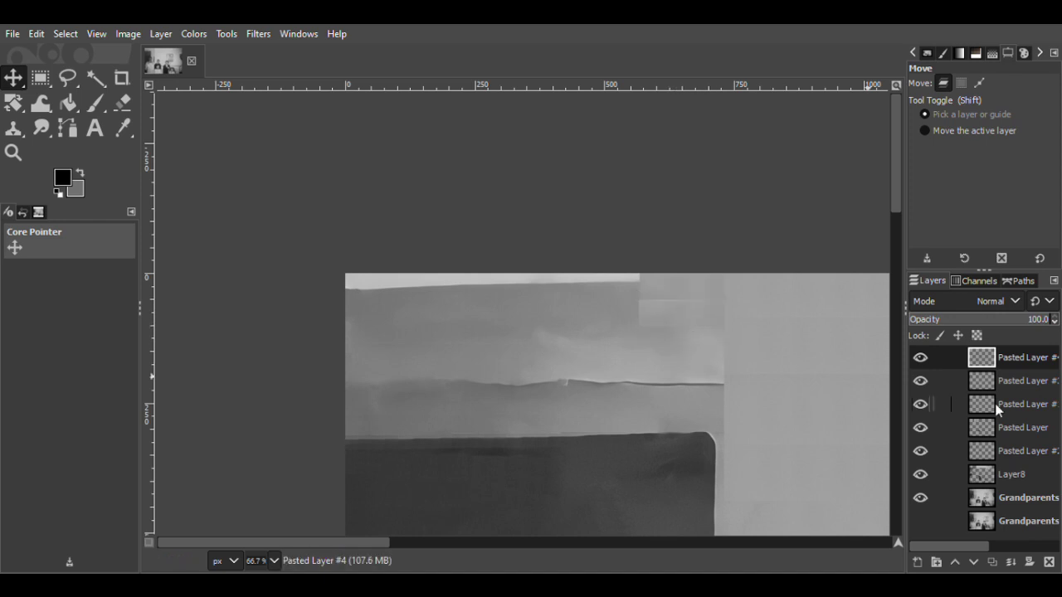
{"action": "left_click", "coordinate": [1049, 562]}
- Select a rectangle of the bright band beside the topmost patch on the photo copy layer and hide the other three patches
{"action": "key", "text": "r"}
{"action": "left_click_drag", "start_coordinate": [551, 268], "coordinate": [637, 307]}
{"action": "left_click", "coordinate": [1027, 474]}
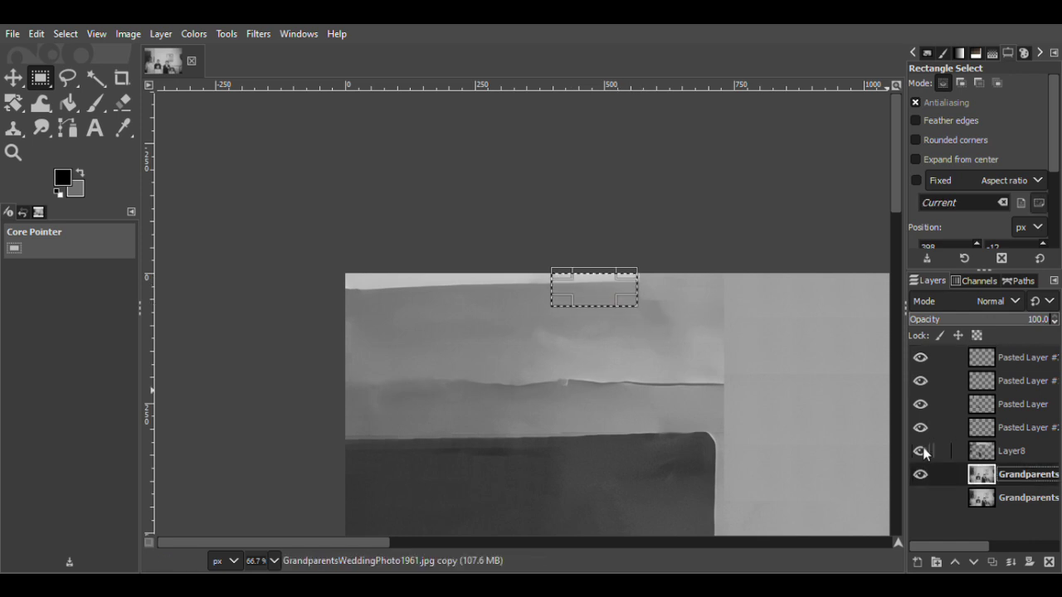
{"action": "left_click", "coordinate": [920, 428]}
{"action": "left_click", "coordinate": [921, 403]}
{"action": "left_click", "coordinate": [921, 382]}
{"action": "left_click", "coordinate": [920, 451]}
{"action": "left_click", "coordinate": [919, 451]}
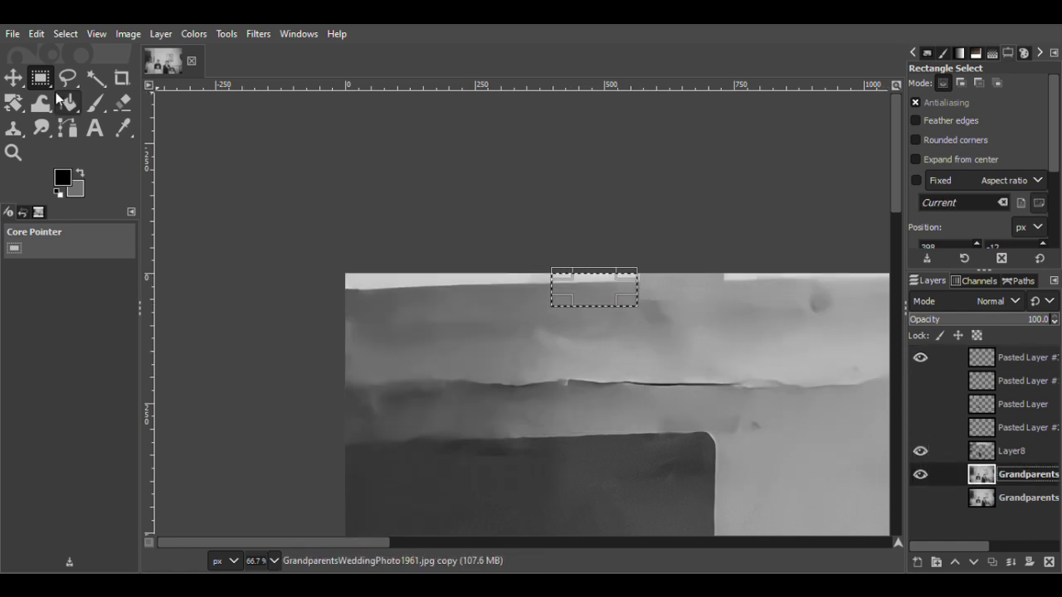
- Copy the selected band area into a new layer and move it slightly left along the photo's upper edge
{"action": "key", "text": "m"}
{"action": "key", "text": "ctrl+c"}
{"action": "key", "text": "ctrl+v"}
{"action": "left_click", "coordinate": [918, 563]}
{"action": "left_click_drag", "start_coordinate": [605, 316], "coordinate": [584, 316]}
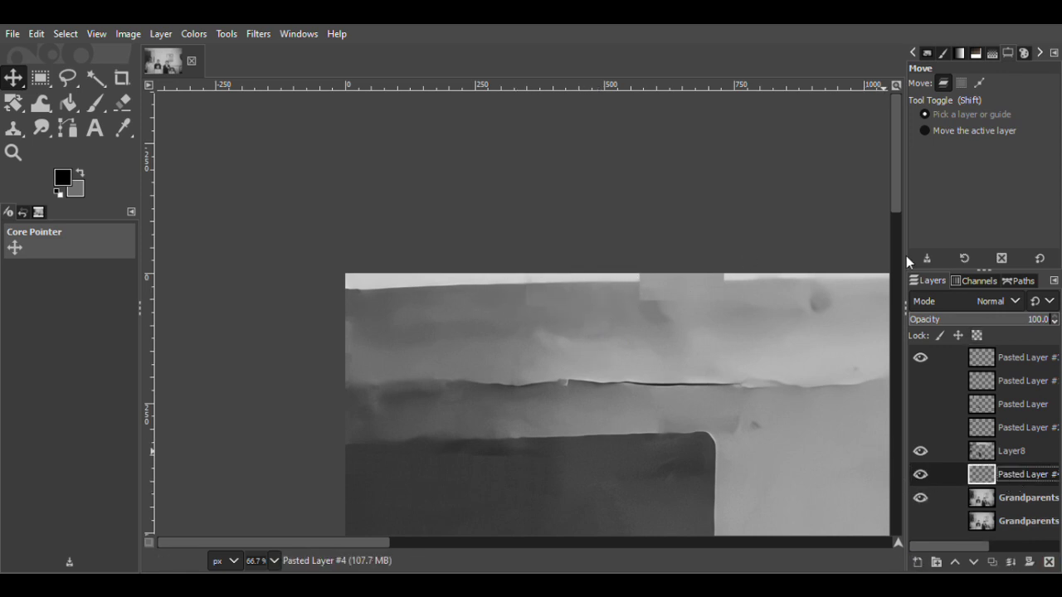
- Duplicate the new band piece, offset the copy to widen it and merge it down
{"action": "key", "text": "shift+ctrl+d"}
{"action": "mouse_move", "coordinate": [560, 309]}
{"action": "left_mouse_down"}
{"action": "mouse_move", "coordinate": [495, 307]}
{"action": "mouse_move", "coordinate": [572, 306]}
{"action": "left_mouse_up"}
{"action": "left_click", "coordinate": [923, 206]}
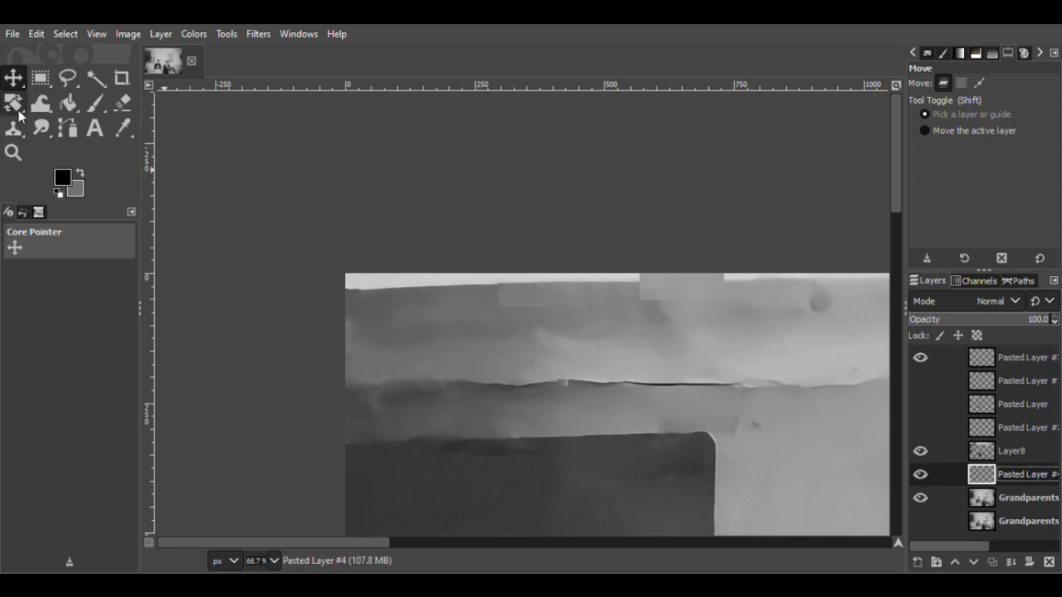
- Add a copy of the widened band piece and move it left along the photo's upper edge
{"action": "scroll", "coordinate": [581, 299], "scroll_direction": "up", "scroll_amount": 2}
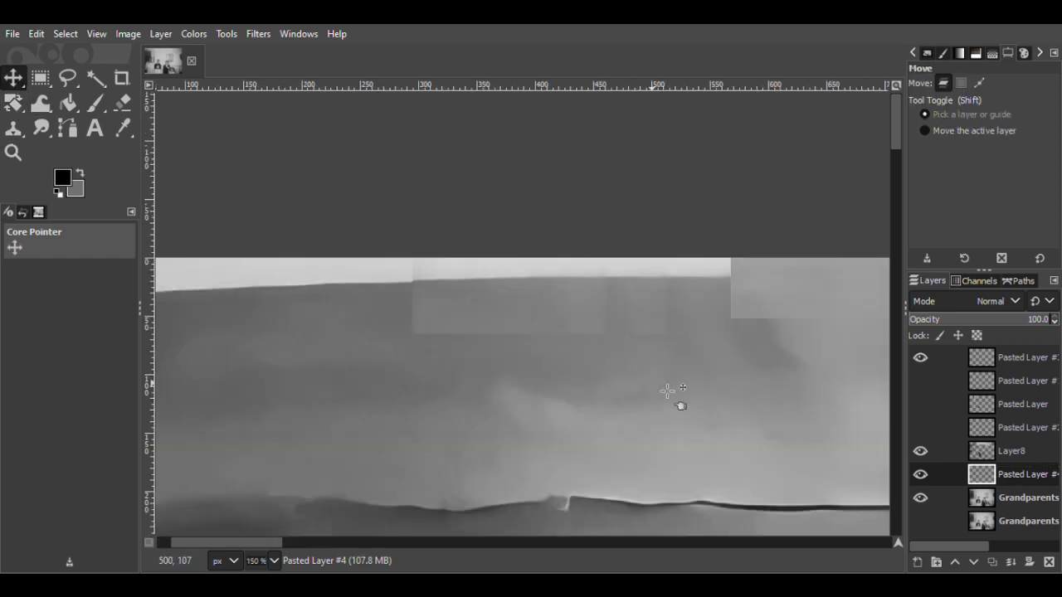
{"action": "key", "text": "shift+r"}
{"action": "key", "text": "ctrl+x"}
{"action": "key", "text": "ctrl+v"}
{"action": "key", "text": "ctrl+v"}
{"action": "left_click", "coordinate": [14, 78]}
{"action": "left_click_drag", "start_coordinate": [603, 331], "coordinate": [479, 330]}
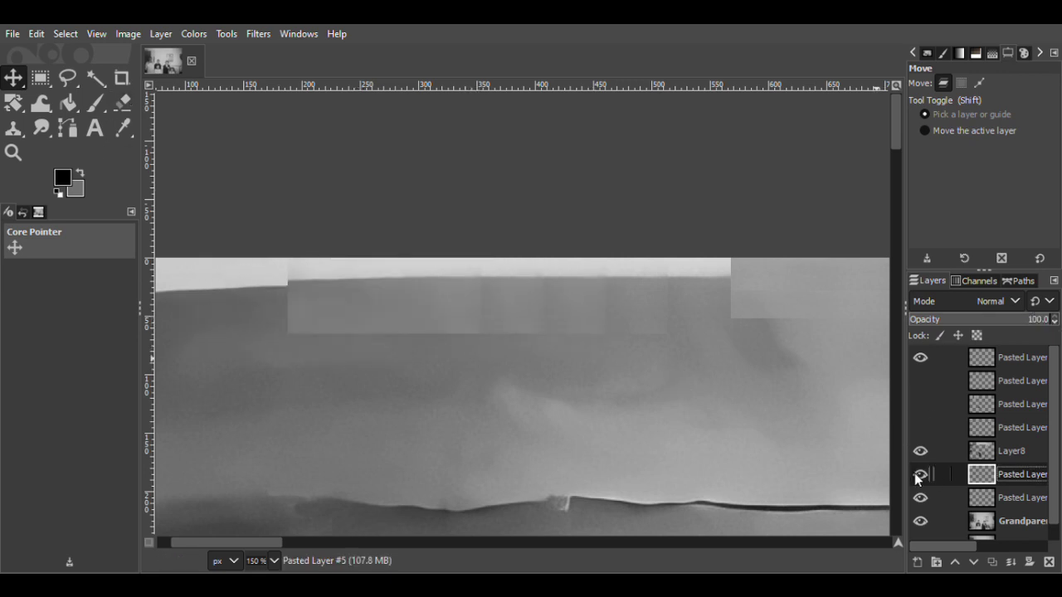
- Extend the row of band pieces with further copies to the photo's left edge
{"action": "left_click_drag", "start_coordinate": [440, 311], "coordinate": [328, 311]}
{"action": "right_click", "coordinate": [1012, 477]}
{"action": "left_click", "coordinate": [972, 446]}
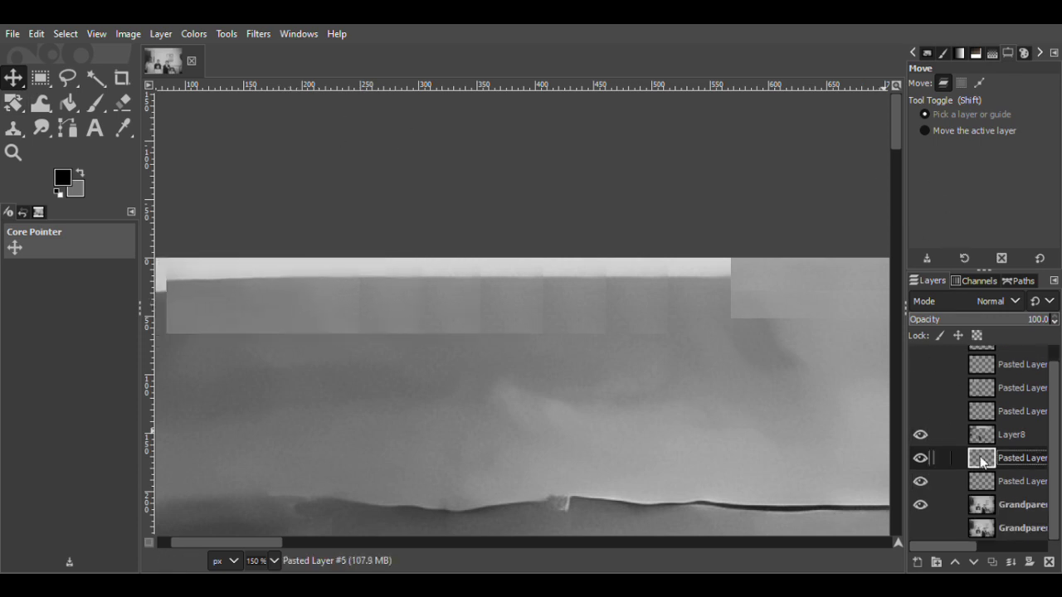
{"action": "left_click_drag", "start_coordinate": [206, 543], "coordinate": [192, 544]}
{"action": "left_click_drag", "start_coordinate": [420, 322], "coordinate": [338, 319]}
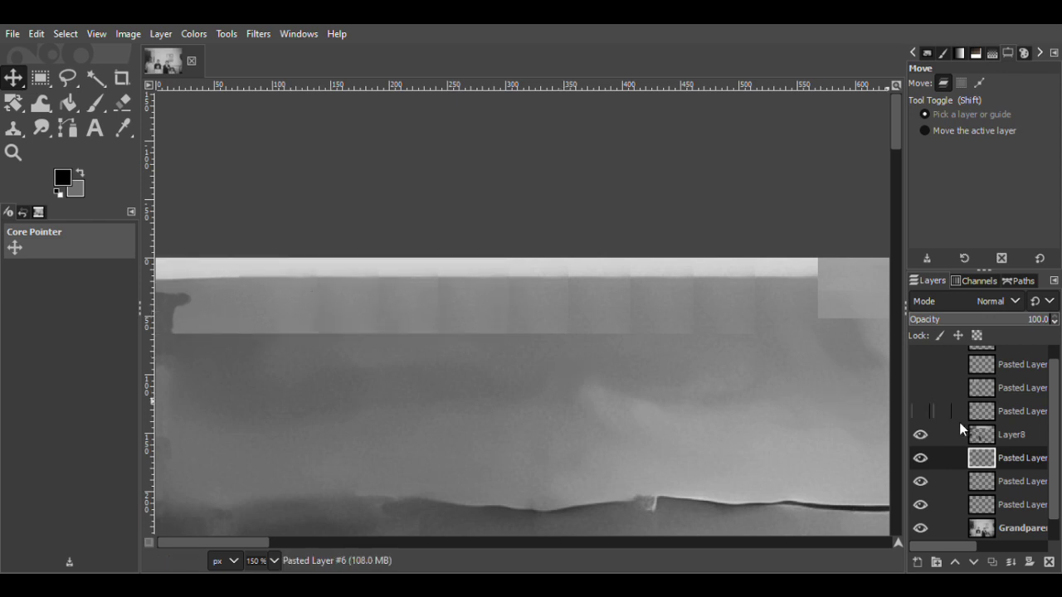
- Examine the extended row of band pieces against the surrounding wall
{"action": "left_click", "coordinate": [14, 152]}
{"action": "left_click", "coordinate": [985, 126]}
{"action": "left_click", "coordinate": [631, 336]}
{"action": "left_click", "coordinate": [630, 336]}
{"action": "left_click", "coordinate": [635, 336]}
{"action": "left_click", "coordinate": [663, 340]}
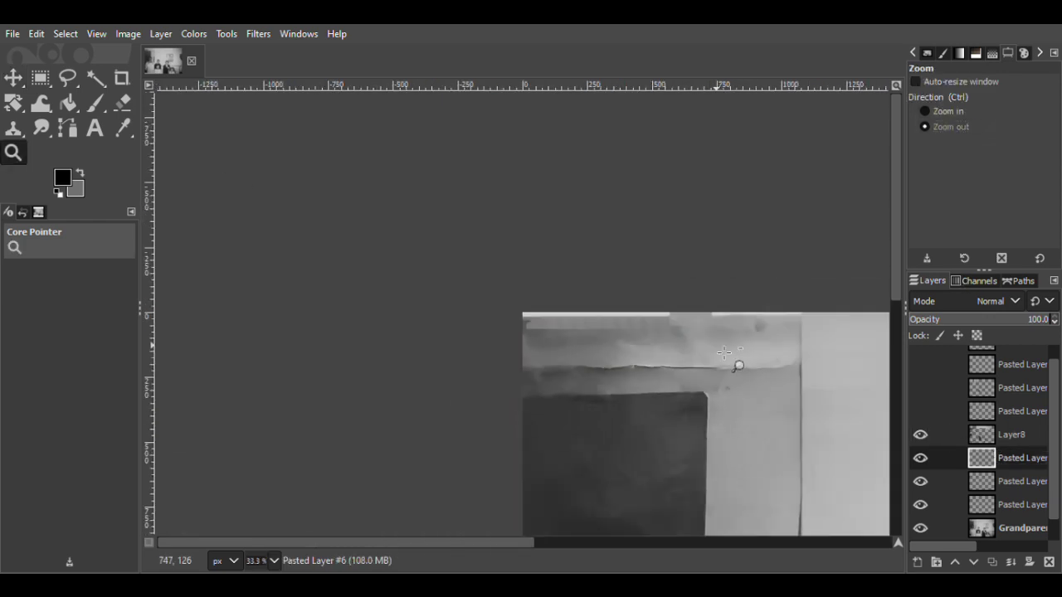
{"action": "left_click", "coordinate": [692, 349]}
{"action": "double_click", "coordinate": [693, 349]}
{"action": "scroll", "coordinate": [727, 347], "scroll_direction": "up", "scroll_amount": 5}
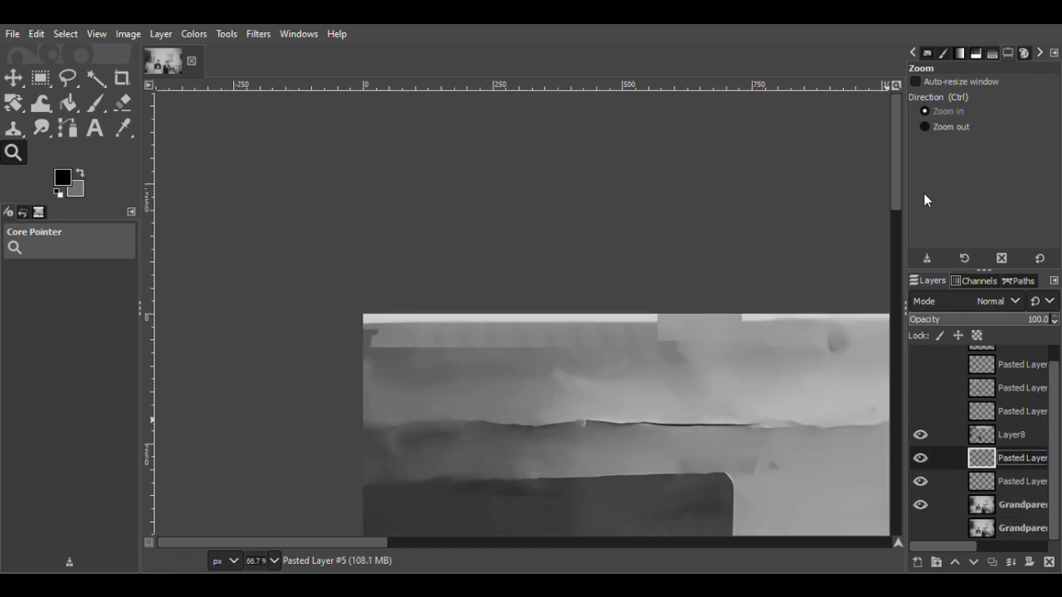
- Shift the row of band pieces up over the bright band and place Layer8 beneath the patch layers
{"action": "scroll", "coordinate": [954, 414], "scroll_direction": "up", "scroll_amount": 1}
{"action": "key", "text": "m"}
{"action": "left_click_drag", "start_coordinate": [551, 342], "coordinate": [552, 332]}
{"action": "left_click_drag", "start_coordinate": [983, 448], "coordinate": [993, 503]}
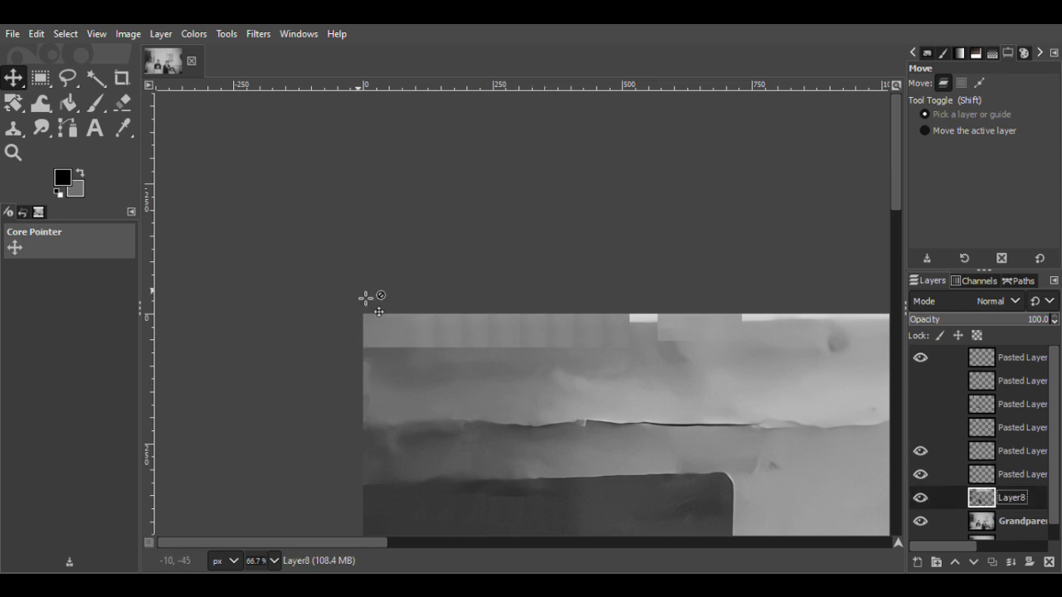
- Duplicate the upper of the two band-row layers and move the copy slightly down and left
{"action": "left_click", "coordinate": [13, 153]}
{"action": "left_click", "coordinate": [945, 112]}
{"action": "left_click", "coordinate": [535, 328]}
{"action": "left_click", "coordinate": [535, 328]}
{"action": "left_click", "coordinate": [920, 452]}
{"action": "left_click", "coordinate": [920, 452]}
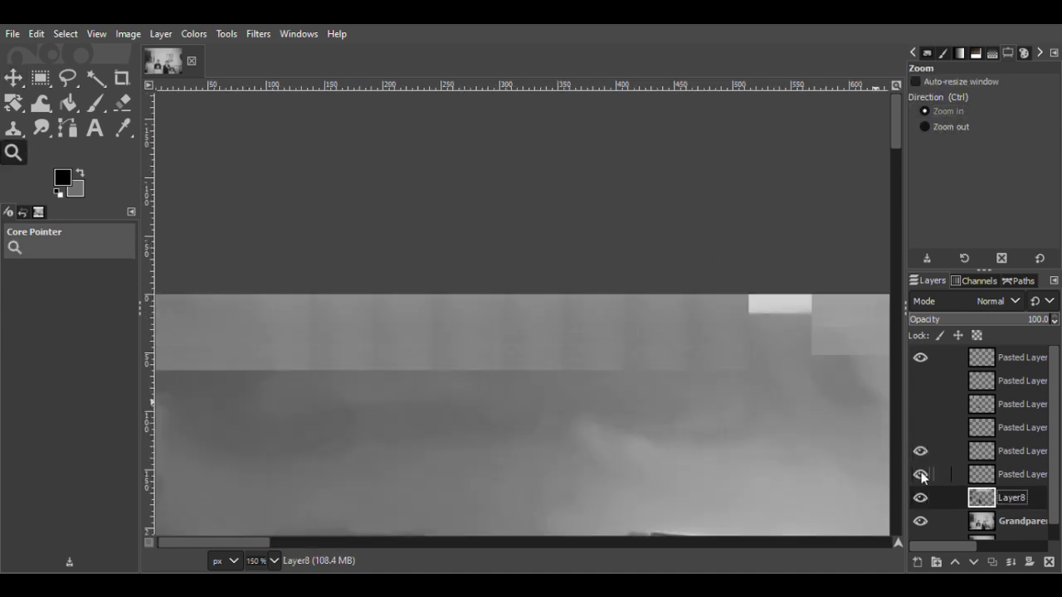
{"action": "left_click", "coordinate": [1013, 475]}
{"action": "left_click", "coordinate": [979, 450]}
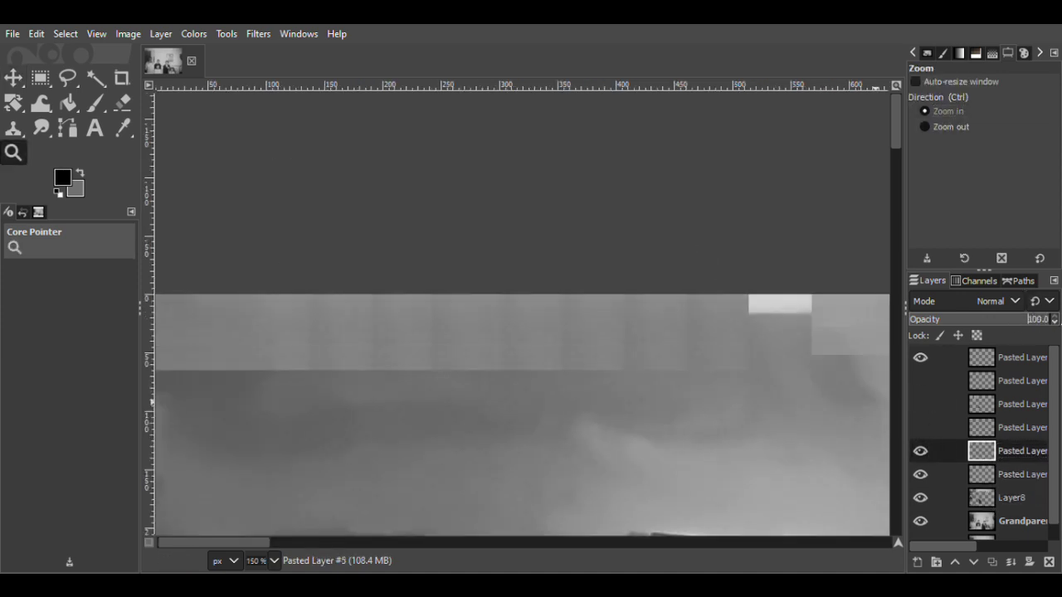
{"action": "key", "text": "ctrl+shift+d"}
{"action": "left_click", "coordinate": [11, 81]}
{"action": "left_click_drag", "start_coordinate": [528, 317], "coordinate": [512, 346]}
- Cut away the bright strip along the upper edge of the duplicated band row
{"action": "left_click", "coordinate": [40, 79]}
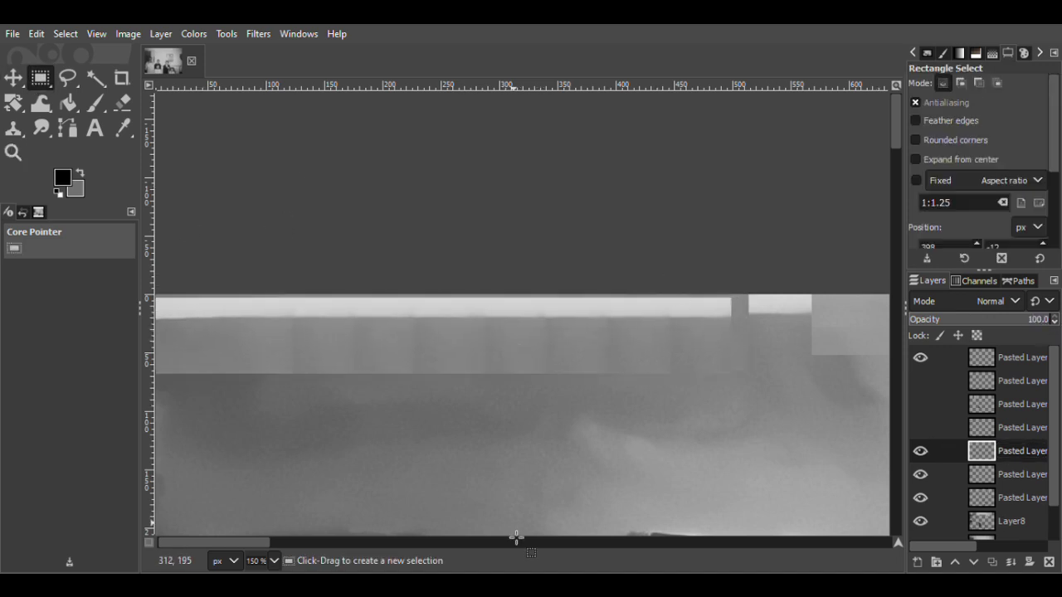
{"action": "left_click_drag", "start_coordinate": [759, 280], "coordinate": [69, 323]}
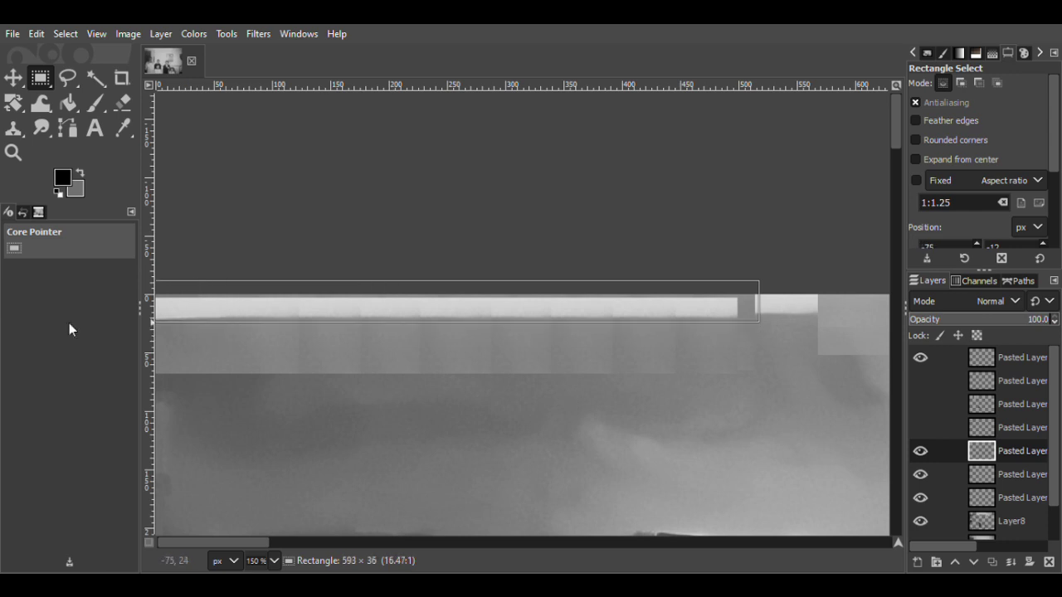
{"action": "left_click", "coordinate": [625, 287]}
- Move the trimmed copy right over the row and cut a narrow strip near its left end
{"action": "key", "text": "m"}
{"action": "left_click_drag", "start_coordinate": [592, 363], "coordinate": [756, 358]}
{"action": "left_click", "coordinate": [41, 78]}
{"action": "left_click_drag", "start_coordinate": [248, 266], "coordinate": [203, 346]}
{"action": "left_click", "coordinate": [469, 283]}
- Lower the copy's opacity to 45.6, nudge its position over the band row and merge it down
{"action": "left_click", "coordinate": [14, 81]}
{"action": "left_click", "coordinate": [991, 324]}
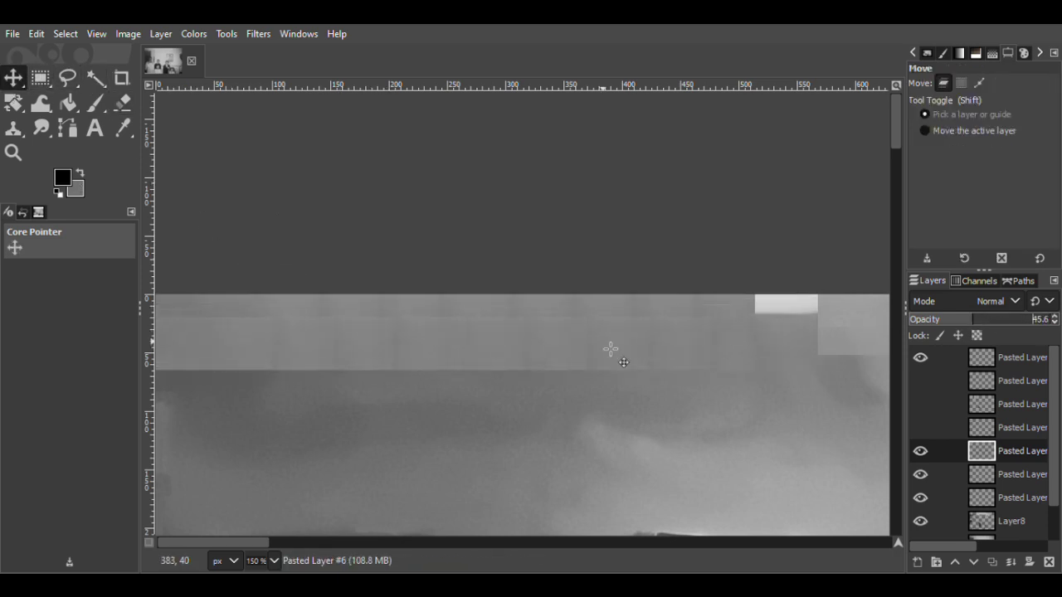
{"action": "left_click_drag", "start_coordinate": [598, 339], "coordinate": [599, 365]}
{"action": "left_click", "coordinate": [601, 351]}
{"action": "left_click", "coordinate": [917, 202]}
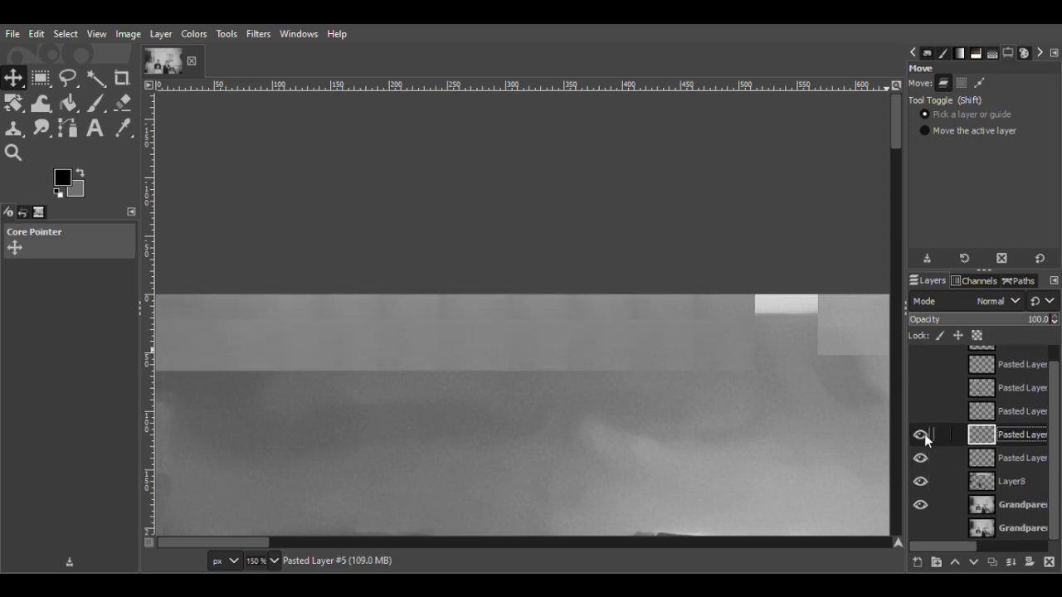
- Shift the band row piece right and cut away its overhanging right end
{"action": "left_click", "coordinate": [950, 462]}
{"action": "left_click_drag", "start_coordinate": [494, 332], "coordinate": [587, 335]}
{"action": "key", "text": "r"}
{"action": "left_click_drag", "start_coordinate": [872, 273], "coordinate": [705, 395]}
{"action": "left_click", "coordinate": [779, 406]}
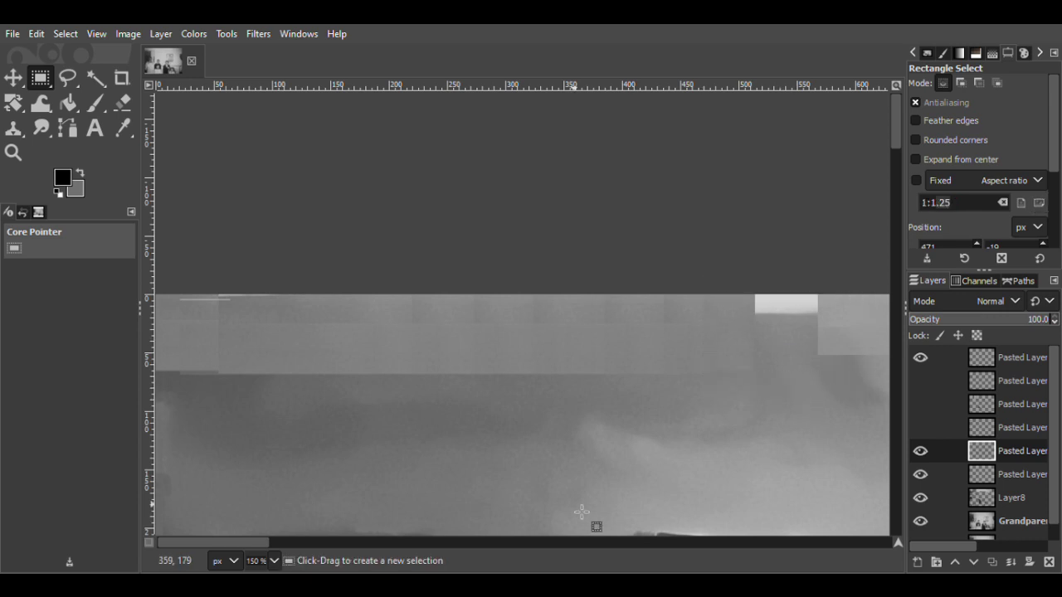
- Cut away the left part of the band row piece and move the rest right over the bright gap
{"action": "left_click_drag", "start_coordinate": [165, 274], "coordinate": [433, 396]}
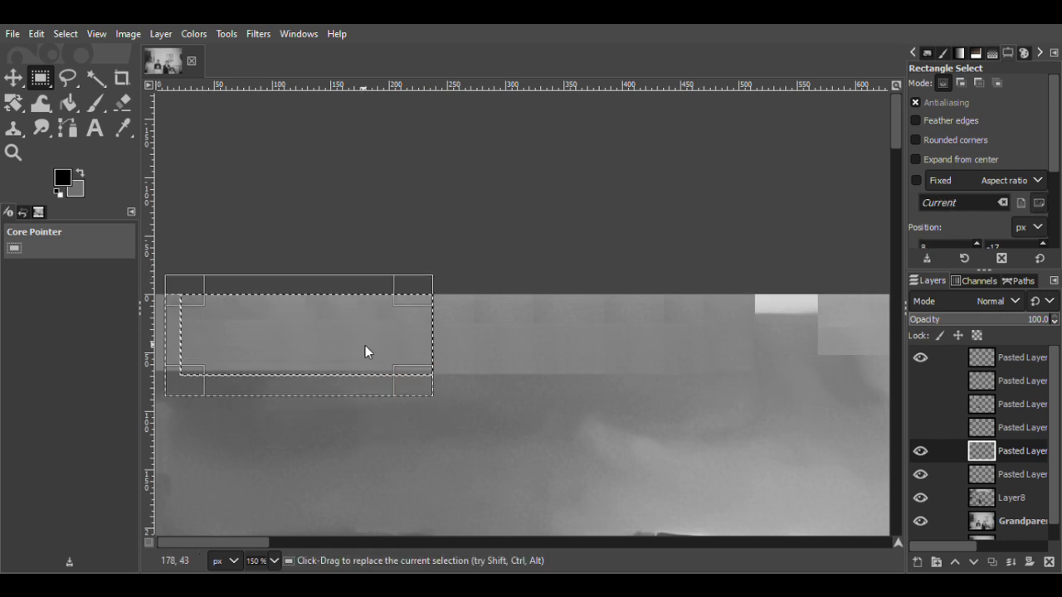
{"action": "left_click", "coordinate": [498, 282]}
{"action": "key", "text": "m"}
{"action": "left_click_drag", "start_coordinate": [514, 344], "coordinate": [826, 339]}
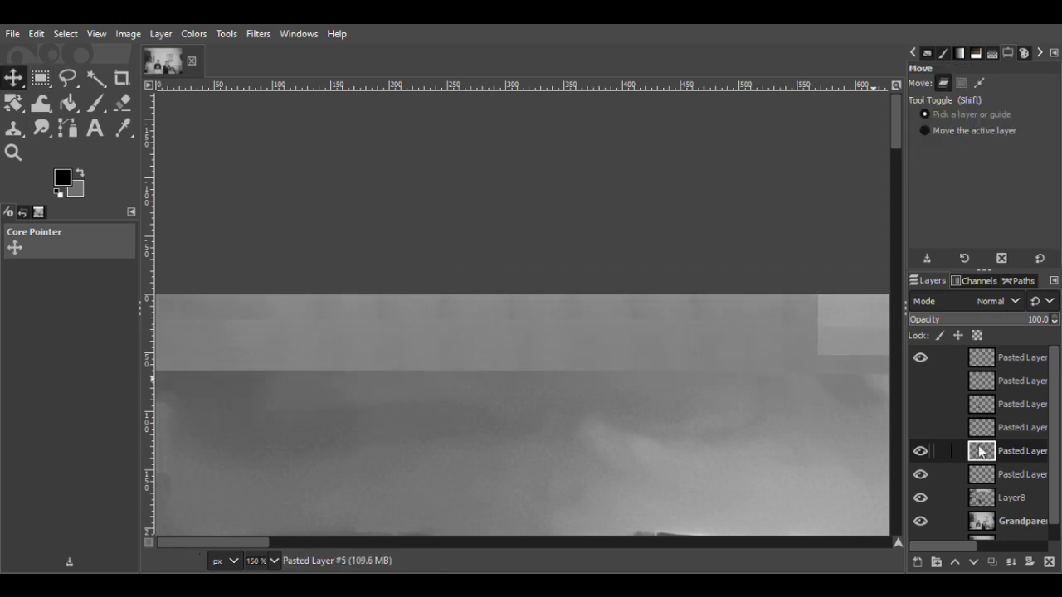
- Move the band piece's layer to the front of the stack, show the hidden pasted layers and select Pasted Layer #1
{"action": "left_click_drag", "start_coordinate": [980, 449], "coordinate": [997, 353]}
{"action": "left_click", "coordinate": [920, 404]}
{"action": "left_click", "coordinate": [920, 428]}
{"action": "left_click", "coordinate": [921, 449]}
{"action": "left_click", "coordinate": [921, 404]}
{"action": "left_click", "coordinate": [921, 404]}
{"action": "left_click", "coordinate": [1015, 404]}
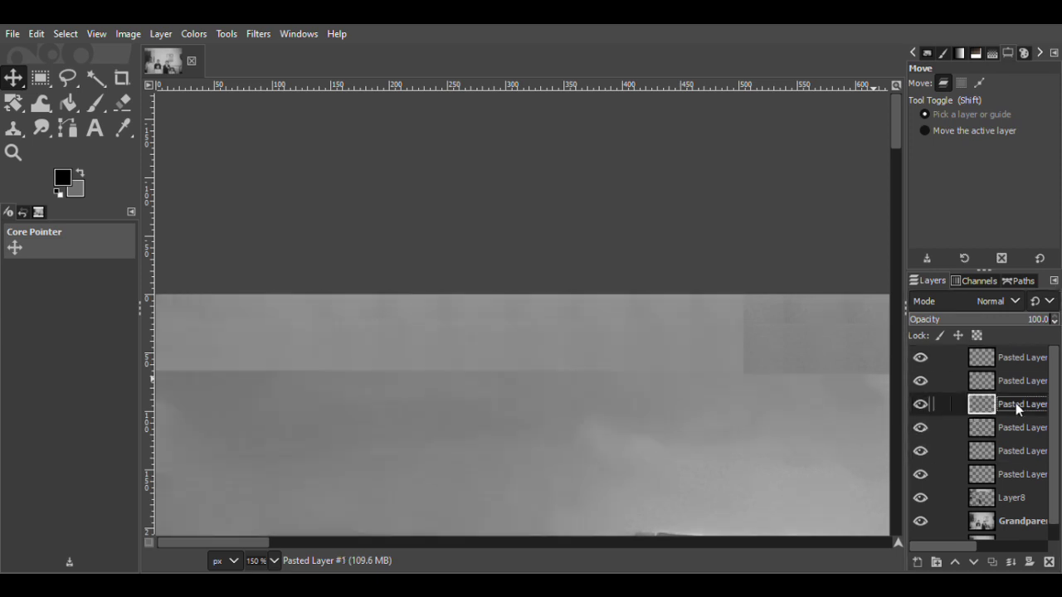
- Examine the wall's upper edge above the doorway with Pasted Layer #1 hidden and shown
{"action": "key", "text": "z"}
{"action": "left_click", "coordinate": [959, 126]}
{"action": "left_click", "coordinate": [630, 282]}
{"action": "left_click", "coordinate": [631, 282]}
{"action": "left_click", "coordinate": [631, 282]}
{"action": "left_click", "coordinate": [630, 282]}
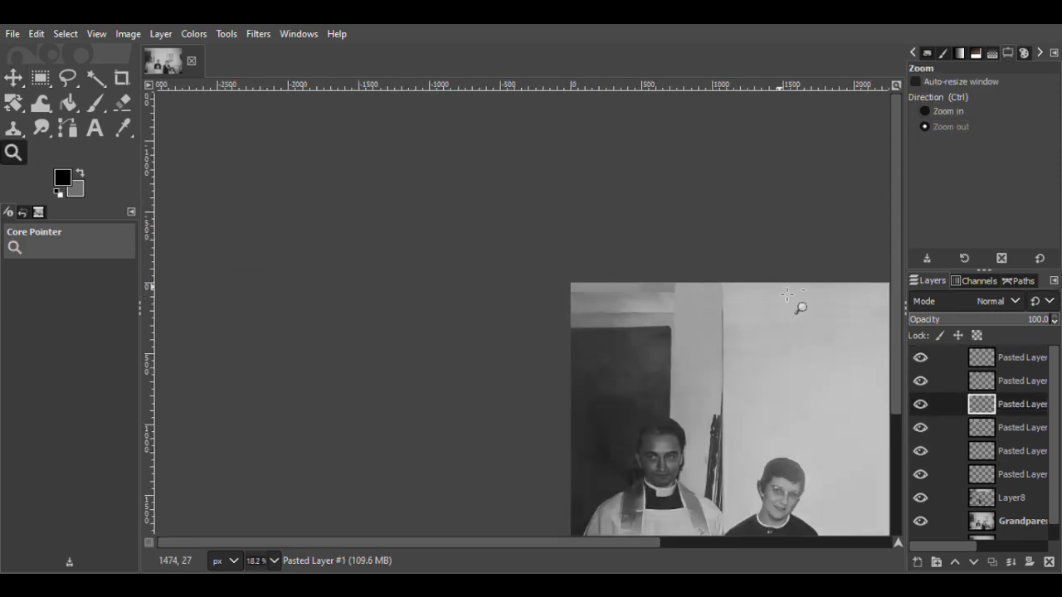
{"action": "left_click", "coordinate": [925, 111]}
{"action": "left_click", "coordinate": [704, 304]}
{"action": "left_click", "coordinate": [626, 287]}
{"action": "left_click", "coordinate": [920, 404]}
{"action": "left_click", "coordinate": [920, 405]}
{"action": "left_click", "coordinate": [920, 405]}
{"action": "left_click", "coordinate": [920, 405]}
- Cut away the part of Pasted Layer #1 overlapping the band row, including the thin light line along its lower edge
{"action": "left_click", "coordinate": [41, 77]}
{"action": "left_click_drag", "start_coordinate": [377, 267], "coordinate": [598, 303]}
{"action": "left_click", "coordinate": [647, 284]}
{"action": "left_click", "coordinate": [14, 153]}
{"action": "left_click", "coordinate": [724, 274]}
{"action": "left_click", "coordinate": [299, 312]}
{"action": "left_click", "coordinate": [211, 304]}
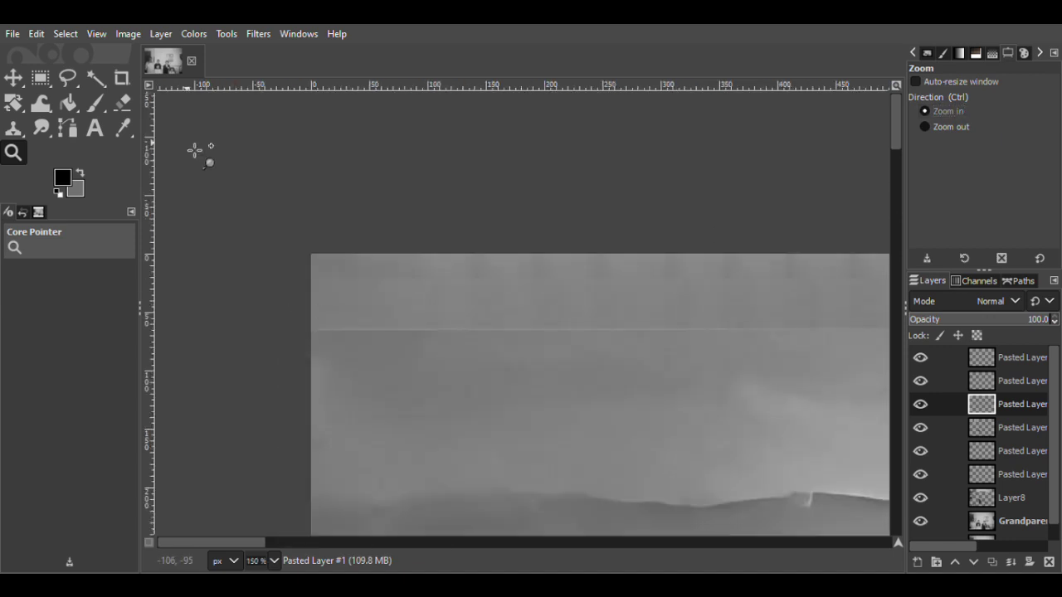
{"action": "key", "text": "r"}
{"action": "left_click_drag", "start_coordinate": [296, 266], "coordinate": [868, 338]}
{"action": "left_click", "coordinate": [816, 289]}
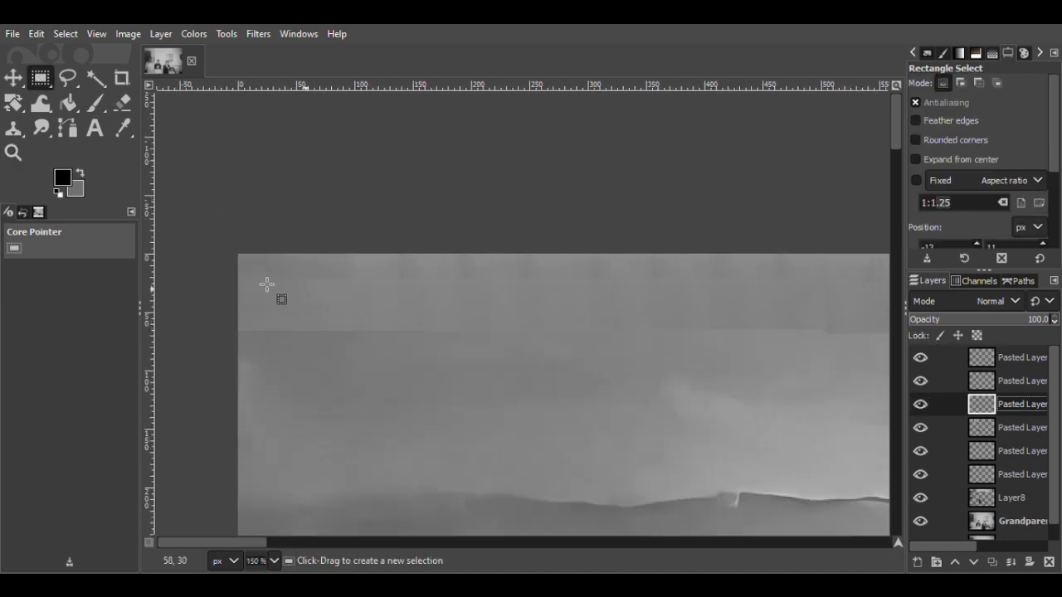
- Lower the opacity of the frontmost pasted layer to 12.6
{"action": "left_click", "coordinate": [13, 153]}
{"action": "left_click", "coordinate": [937, 126]}
{"action": "left_click", "coordinate": [834, 207]}
{"action": "left_click", "coordinate": [834, 207]}
{"action": "left_click", "coordinate": [833, 208]}
{"action": "left_click", "coordinate": [834, 207]}
{"action": "left_click", "coordinate": [833, 208]}
{"action": "left_click_drag", "start_coordinate": [526, 542], "coordinate": [700, 542]}
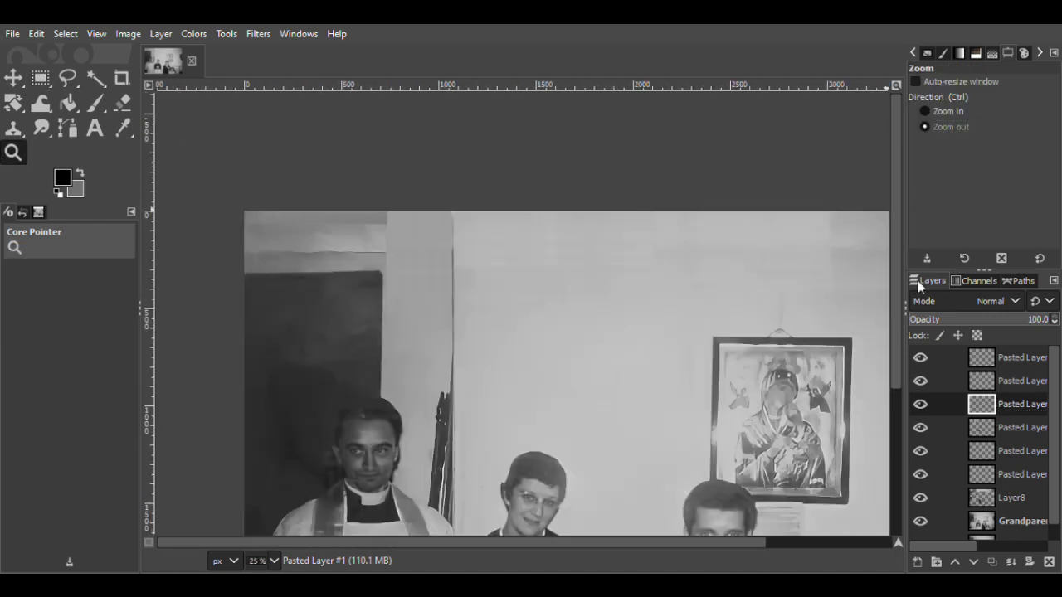
{"action": "left_click", "coordinate": [991, 358]}
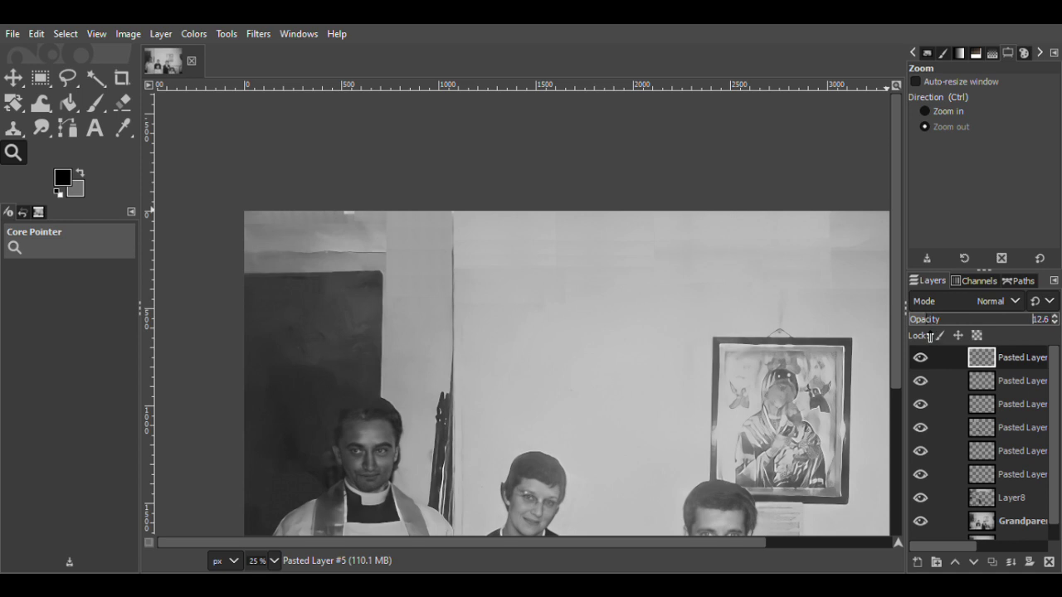
- Hide all six pasted layers above Layer8 to expose the wall's original bright upper strip
{"action": "left_click", "coordinate": [947, 111]}
{"action": "left_click", "coordinate": [339, 214]}
{"action": "left_click", "coordinate": [332, 215]}
{"action": "left_click", "coordinate": [332, 216]}
{"action": "left_click", "coordinate": [330, 216]}
{"action": "left_click", "coordinate": [328, 217]}
{"action": "left_click", "coordinate": [327, 219]}
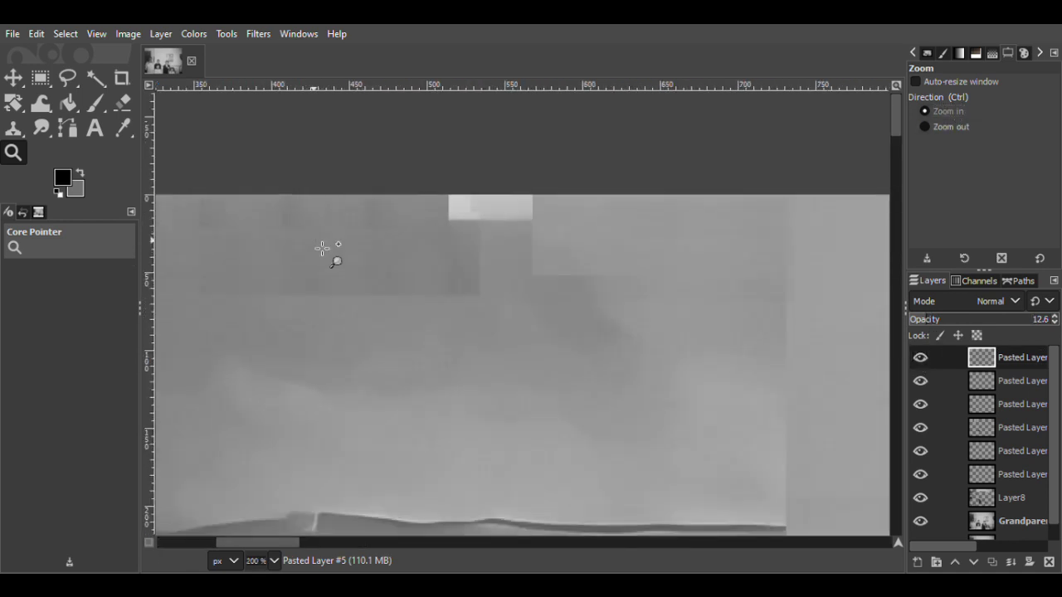
{"action": "key", "text": "r"}
{"action": "left_click_drag", "start_coordinate": [921, 359], "coordinate": [920, 474]}
- Copy a rectangular wall patch from the base photo, paste it as a new layer and move it over the bright strip
{"action": "left_click_drag", "start_coordinate": [367, 299], "coordinate": [534, 382]}
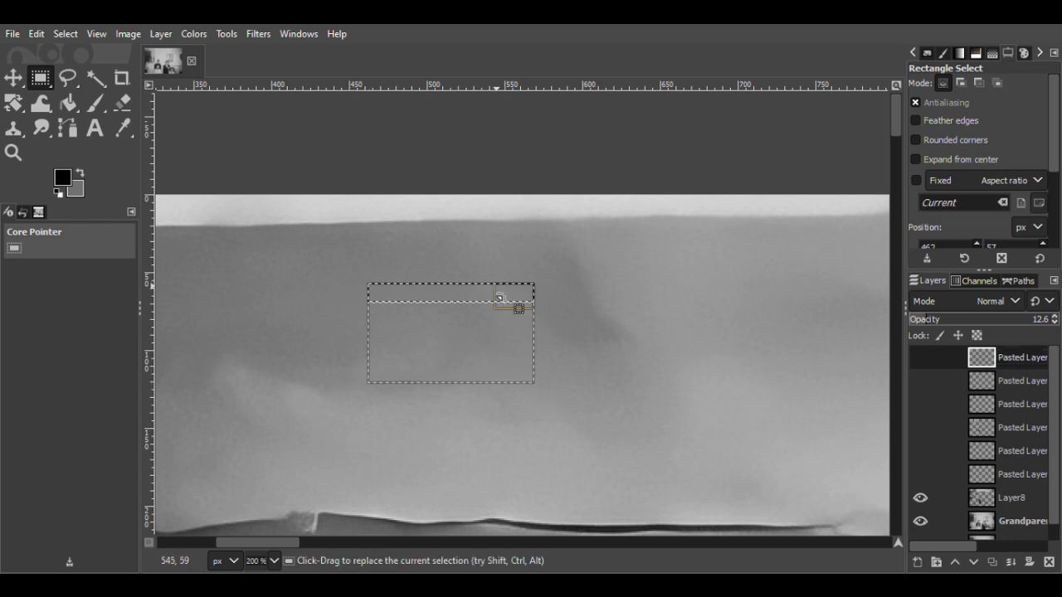
{"action": "key", "text": "m"}
{"action": "left_click", "coordinate": [457, 387]}
{"action": "key", "text": "ctrl+c"}
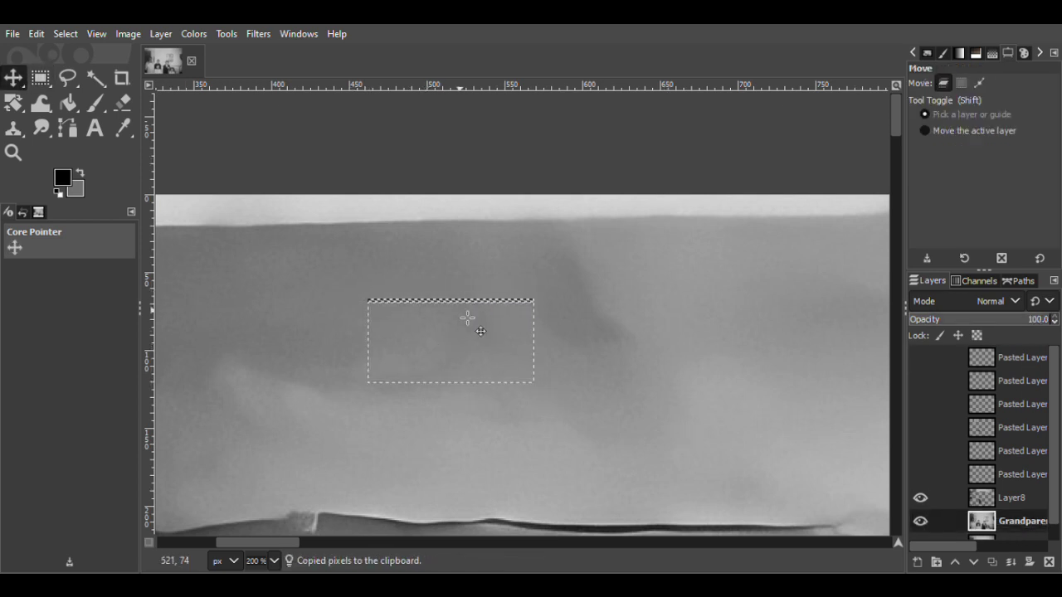
{"action": "key", "text": "ctrl+v"}
{"action": "left_click_drag", "start_coordinate": [484, 349], "coordinate": [483, 249]}
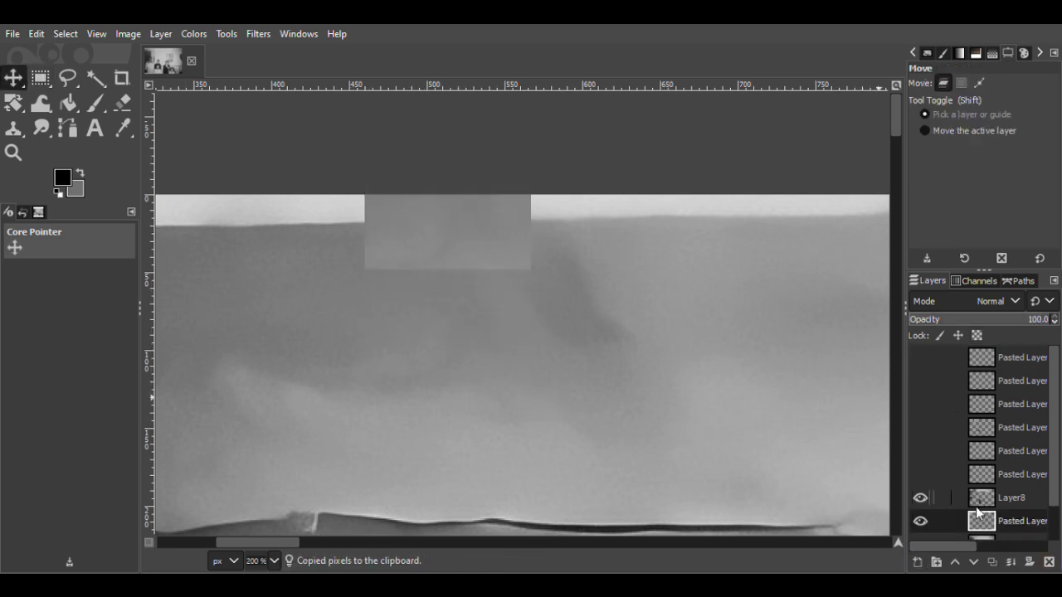
- Move the wall patch's layer to the front, show the hidden pasted layers and shift the patch right
{"action": "left_click", "coordinate": [1000, 356]}
{"action": "left_click_drag", "start_coordinate": [921, 358], "coordinate": [919, 494]}
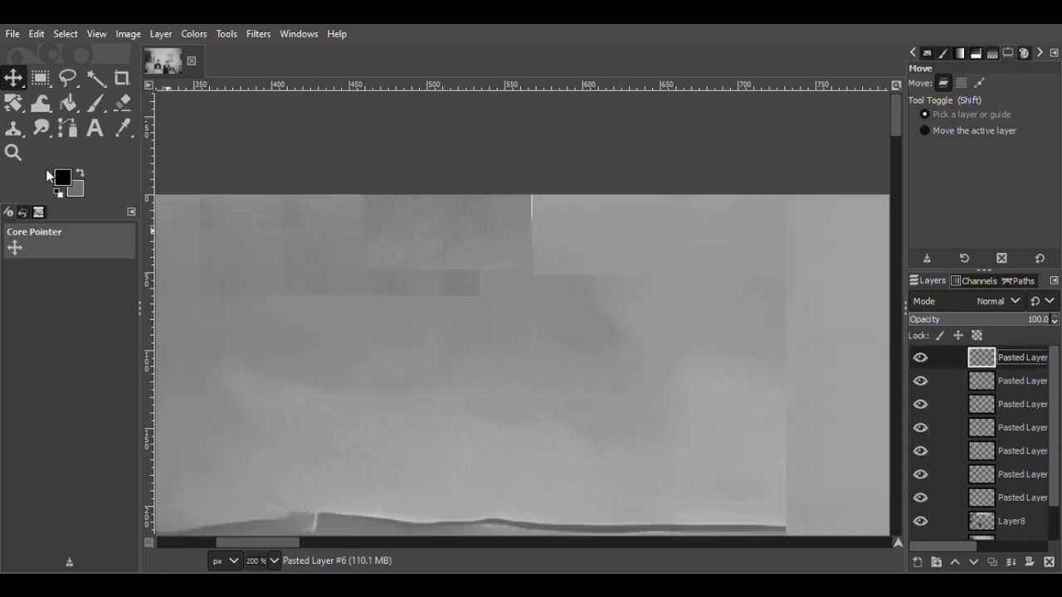
{"action": "left_click", "coordinate": [14, 153]}
{"action": "left_click", "coordinate": [572, 320]}
{"action": "left_click", "coordinate": [13, 78]}
{"action": "left_click_drag", "start_coordinate": [521, 272], "coordinate": [564, 278]}
- Cut away the wall patch's left end, then slide the patch left over the bright gap at 92.9 opacity
{"action": "key", "text": "r"}
{"action": "mouse_move", "coordinate": [437, 202]}
{"action": "left_mouse_down"}
{"action": "mouse_move", "coordinate": [486, 281]}
{"action": "mouse_move", "coordinate": [490, 309]}
{"action": "left_mouse_up"}
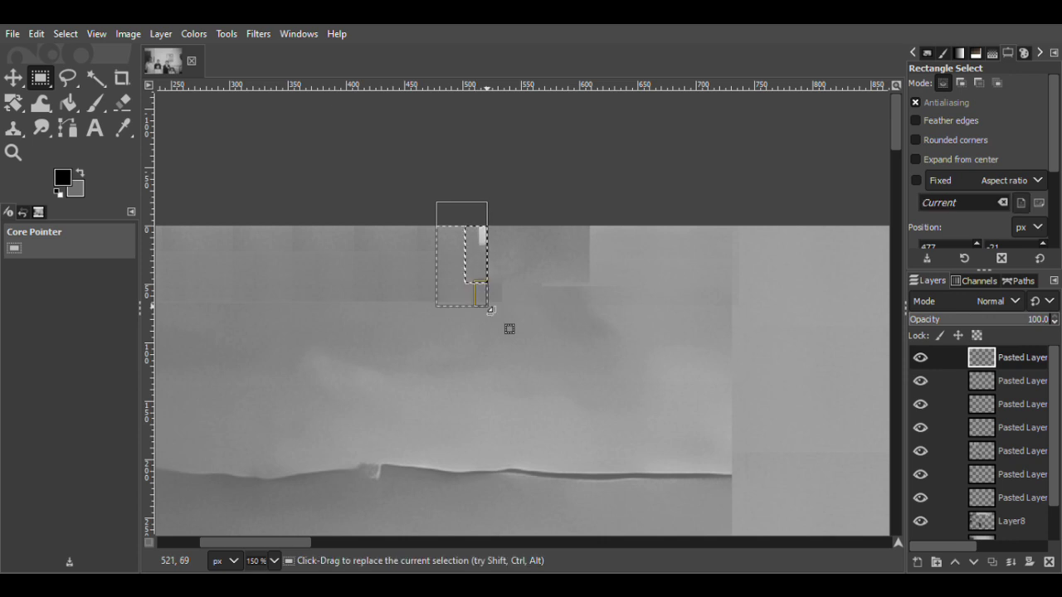
{"action": "key", "text": "ctrl+shift+a"}
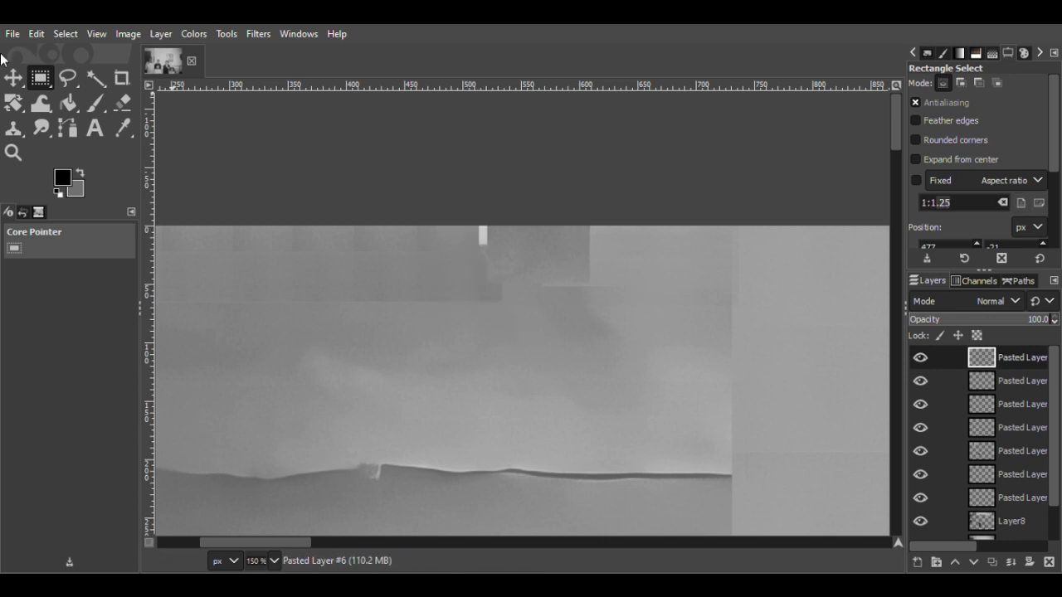
{"action": "key", "text": "m"}
{"action": "left_click_drag", "start_coordinate": [535, 264], "coordinate": [525, 264]}
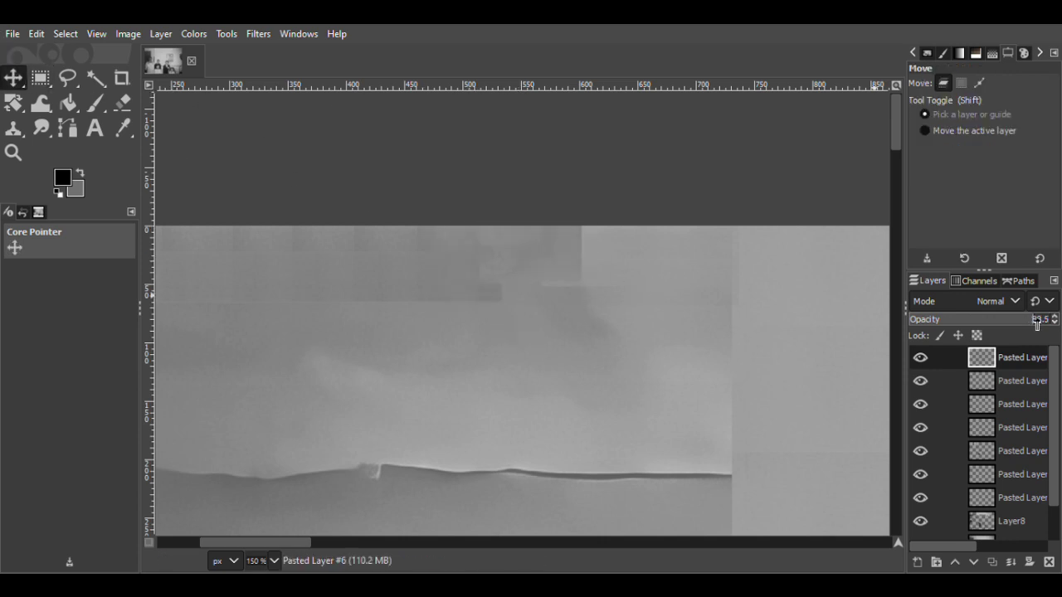
- Cut away the wall patch's lower strip and its overhanging right end
{"action": "left_click", "coordinate": [122, 110]}
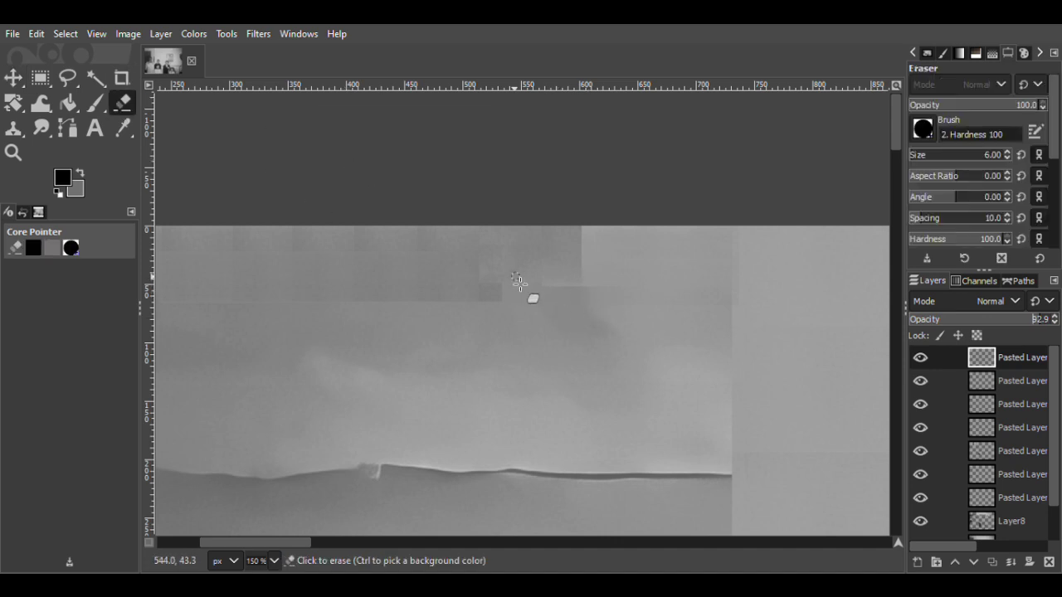
{"action": "left_click", "coordinate": [552, 283]}
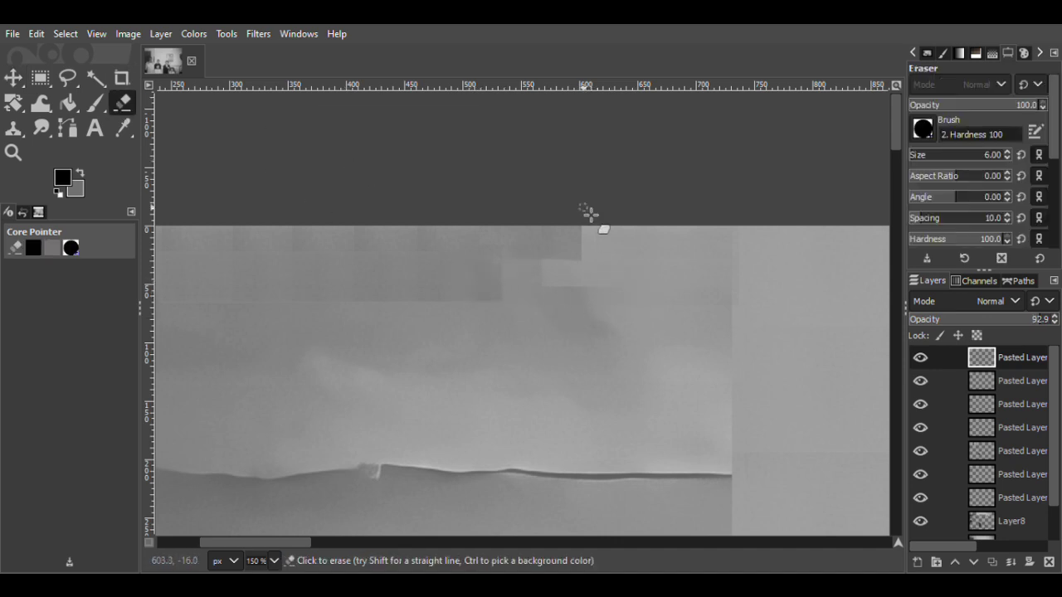
{"action": "left_click_drag", "start_coordinate": [587, 228], "coordinate": [557, 284]}
- Add a copy of the trimmed wall patch and shift it right over the remaining bright sliver
{"action": "key", "text": "m"}
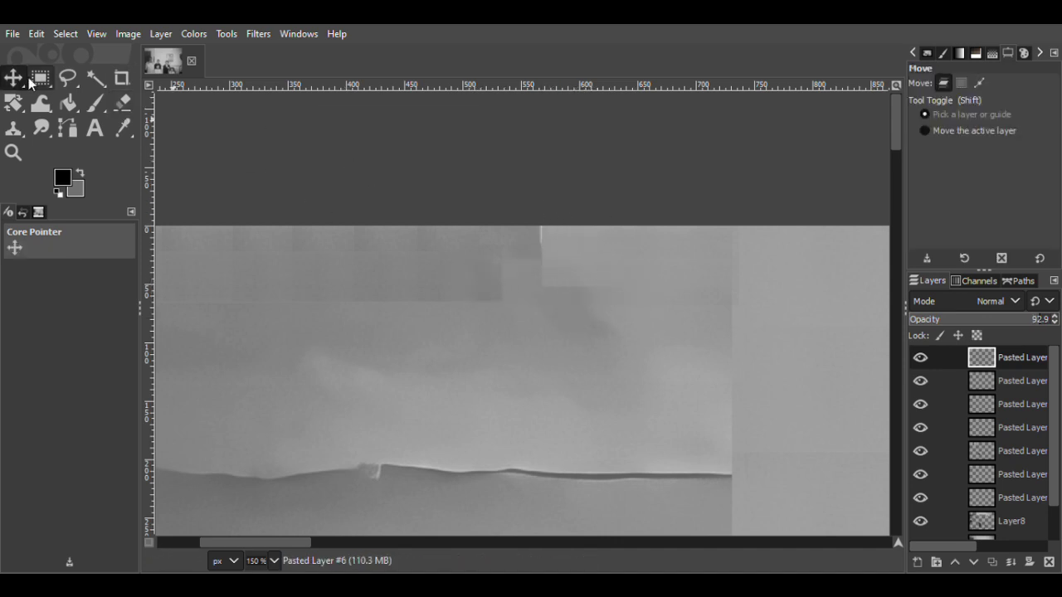
{"action": "key", "text": "ctrl+v"}
{"action": "left_click_drag", "start_coordinate": [524, 251], "coordinate": [557, 251]}
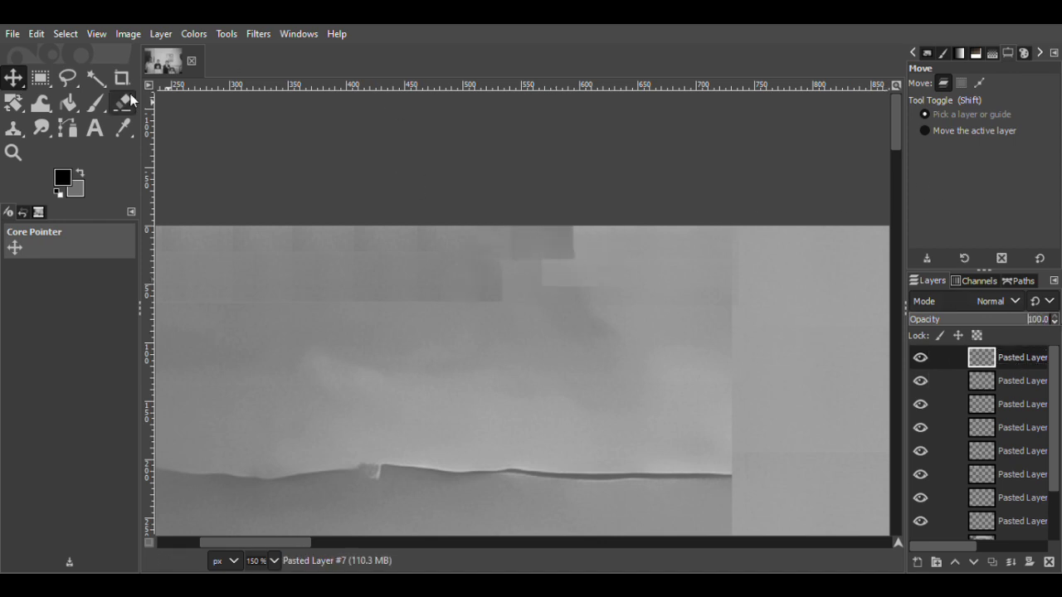
- Cut away the patch copy's overhanging right end and merge the copy down
{"action": "key", "text": "shift+e"}
{"action": "mouse_move", "coordinate": [554, 222]}
{"action": "left_mouse_down"}
{"action": "mouse_move", "coordinate": [569, 296]}
{"action": "mouse_move", "coordinate": [573, 224]}
{"action": "mouse_move", "coordinate": [550, 187]}
{"action": "mouse_move", "coordinate": [547, 283]}
{"action": "left_mouse_up"}
{"action": "left_click", "coordinate": [40, 78]}
{"action": "key", "text": "Delete"}
{"action": "key", "text": "ctrl+shift+a"}
{"action": "right_click", "coordinate": [993, 359]}
{"action": "left_click", "coordinate": [964, 199]}
{"action": "left_click", "coordinate": [920, 358]}
{"action": "left_click", "coordinate": [920, 358]}
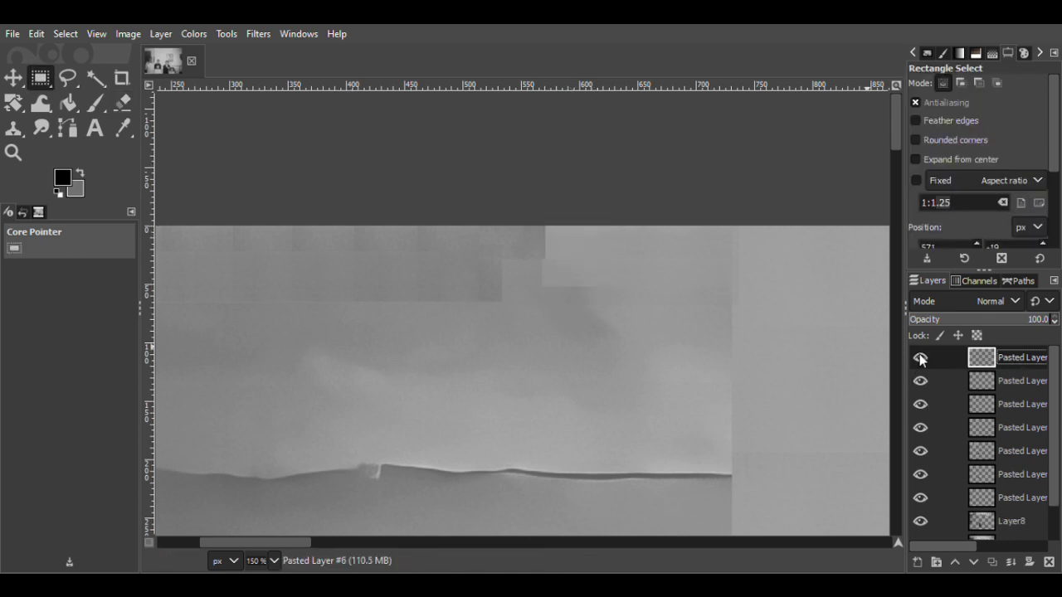
- Copy a rectangular section of the band row from the lowest pasted layer and paste it as a new layer
{"action": "left_click", "coordinate": [15, 79]}
{"action": "left_click", "coordinate": [41, 80]}
{"action": "left_click_drag", "start_coordinate": [264, 543], "coordinate": [219, 543]}
{"action": "left_click_drag", "start_coordinate": [406, 181], "coordinate": [670, 314]}
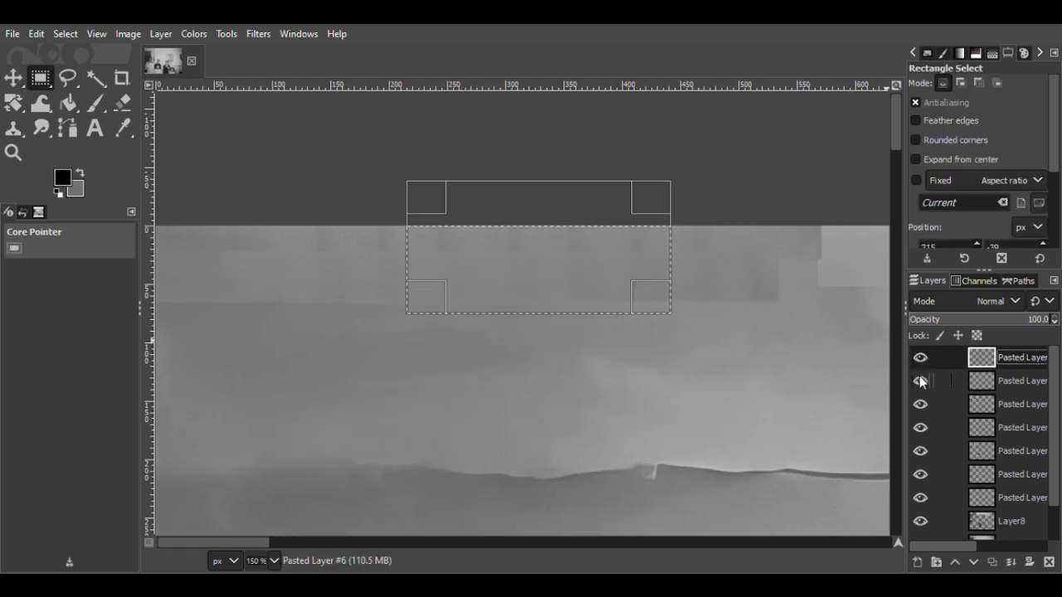
{"action": "left_click", "coordinate": [982, 497]}
{"action": "key", "text": "ctrl+c"}
{"action": "key", "text": "ctrl+v"}
{"action": "key", "text": "ctrl+shift+n"}
{"action": "key", "text": "m"}
- Move the pasted band section over the row's right end and lower its opacity to 79.1
{"action": "scroll", "coordinate": [571, 283], "scroll_direction": "right", "scroll_amount": 5}
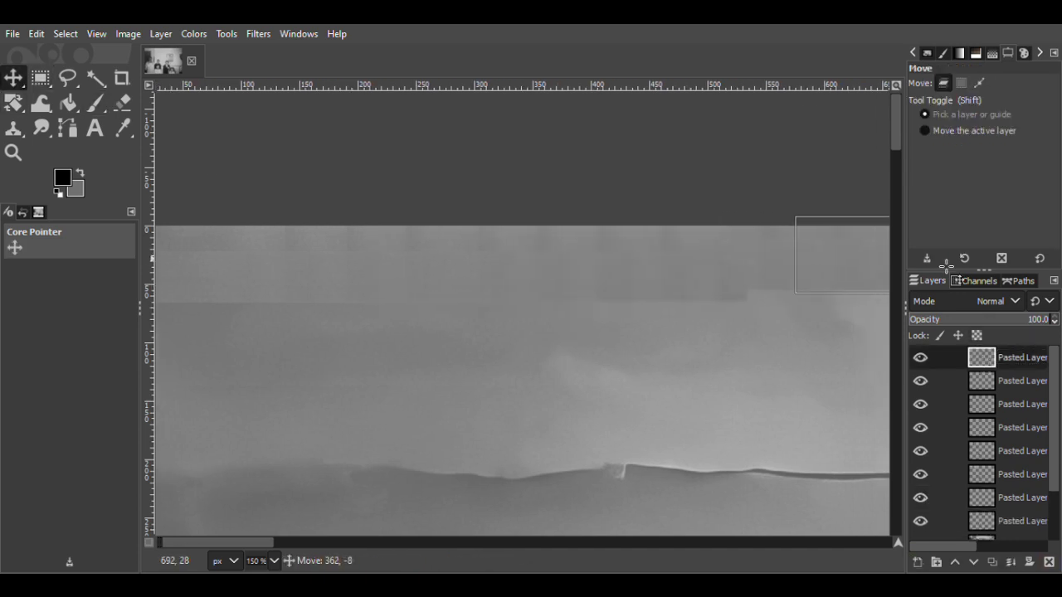
{"action": "left_click_drag", "start_coordinate": [541, 293], "coordinate": [588, 275]}
{"action": "left_click", "coordinate": [1015, 322]}
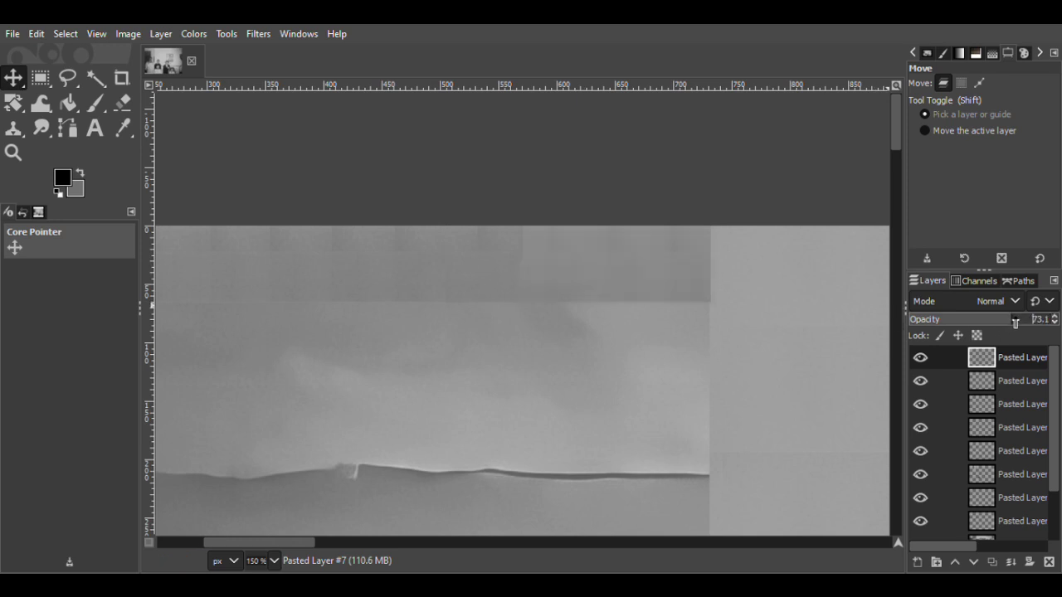
- Check the band section against the whole photo and delete its layer
{"action": "key", "text": "z"}
{"action": "left_click", "coordinate": [979, 132]}
{"action": "left_click", "coordinate": [657, 268]}
{"action": "left_click", "coordinate": [657, 268]}
{"action": "left_click", "coordinate": [657, 268]}
{"action": "left_click", "coordinate": [657, 268]}
{"action": "left_click", "coordinate": [657, 268]}
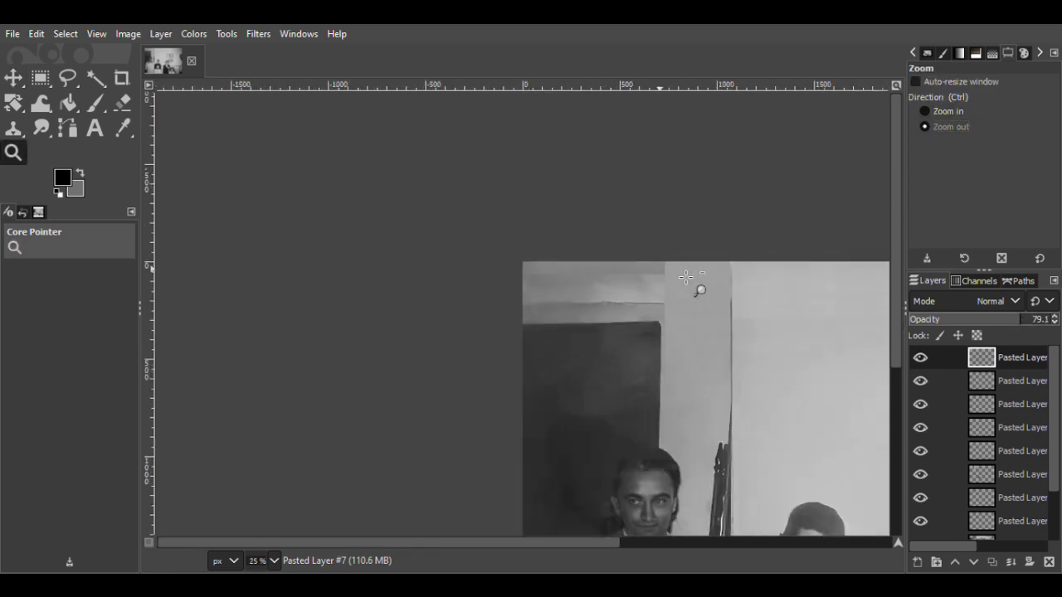
{"action": "double_click", "coordinate": [682, 274]}
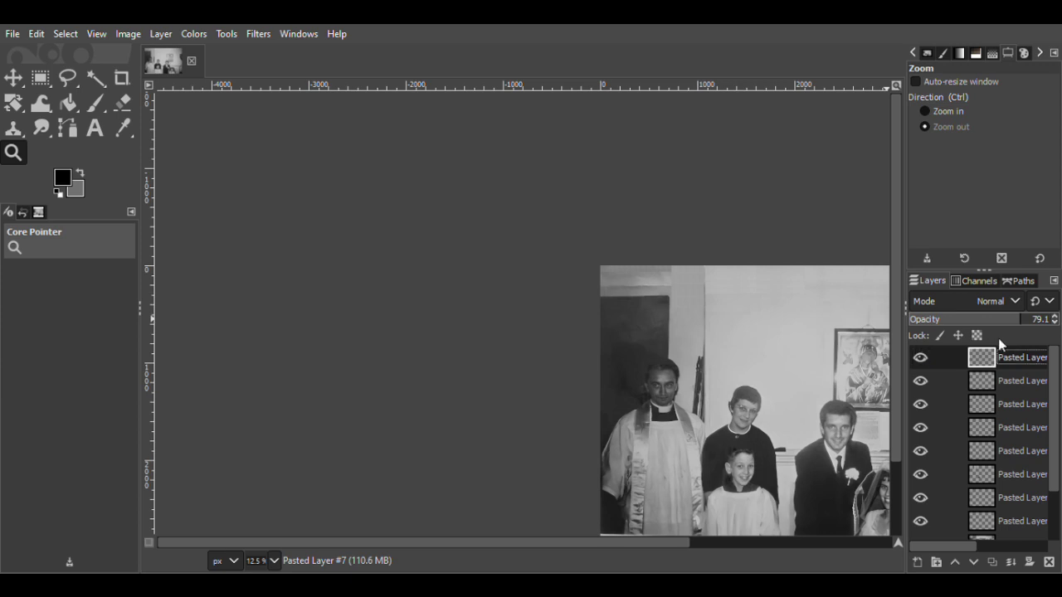
{"action": "left_click", "coordinate": [1048, 564]}
- Merge the pasted layers down one after another into a single patch layer above Layer8
{"action": "left_click", "coordinate": [972, 114]}
{"action": "left_click", "coordinate": [712, 269]}
{"action": "left_click", "coordinate": [711, 269]}
{"action": "left_click", "coordinate": [712, 269]}
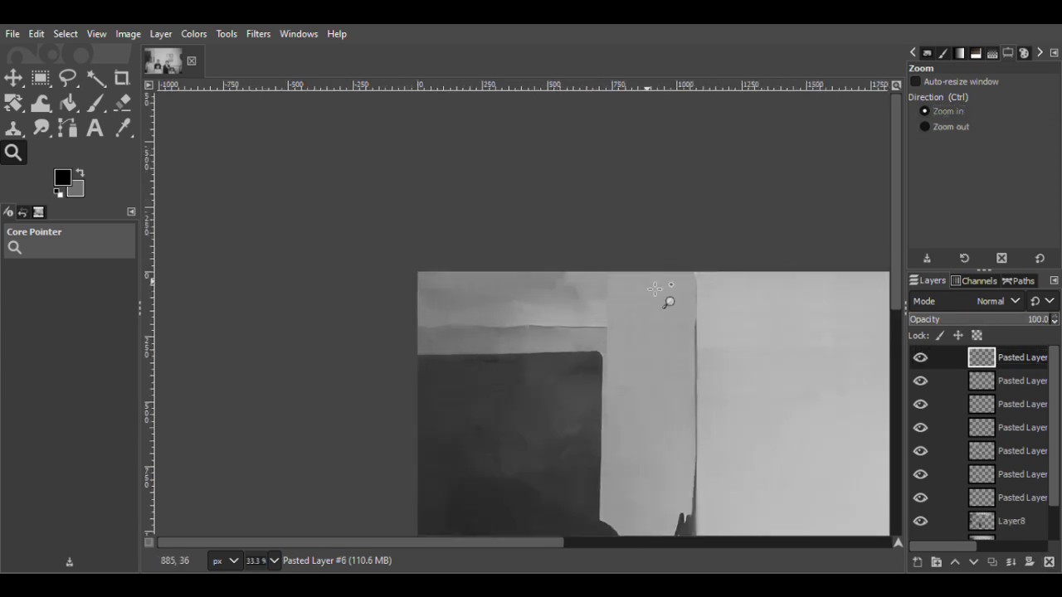
{"action": "left_click", "coordinate": [580, 290]}
{"action": "right_click", "coordinate": [1004, 356]}
{"action": "left_click", "coordinate": [991, 359]}
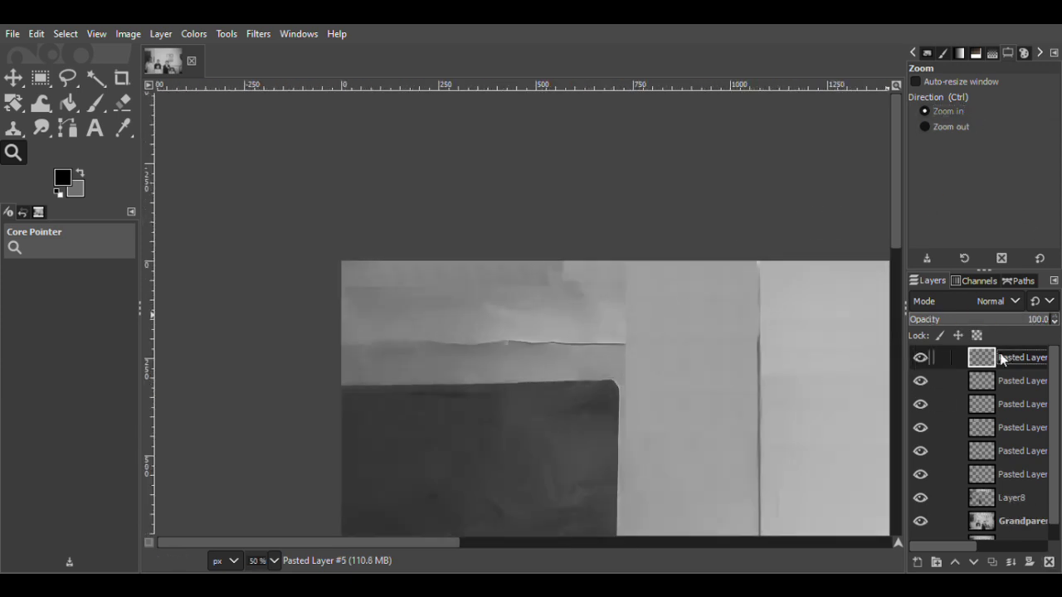
{"action": "right_click", "coordinate": [991, 359]}
{"action": "left_click", "coordinate": [989, 350]}
{"action": "right_click", "coordinate": [988, 350]}
{"action": "left_click", "coordinate": [1010, 358]}
{"action": "right_click", "coordinate": [1010, 357]}
{"action": "left_click", "coordinate": [1000, 367]}
{"action": "key", "text": "ctrl+z"}
{"action": "key", "text": "ctrl+z"}
{"action": "key", "text": "ctrl+z"}
{"action": "key", "text": "ctrl+z"}
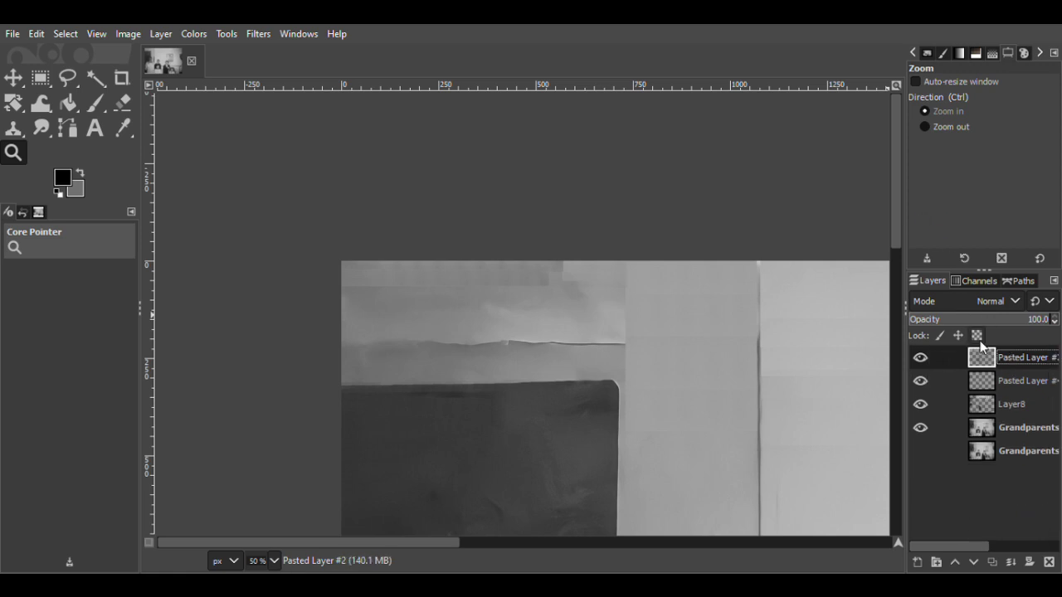
- Save the image and compare the wall with the merged patch layer hidden and shown
{"action": "key", "text": "ctrl+s"}
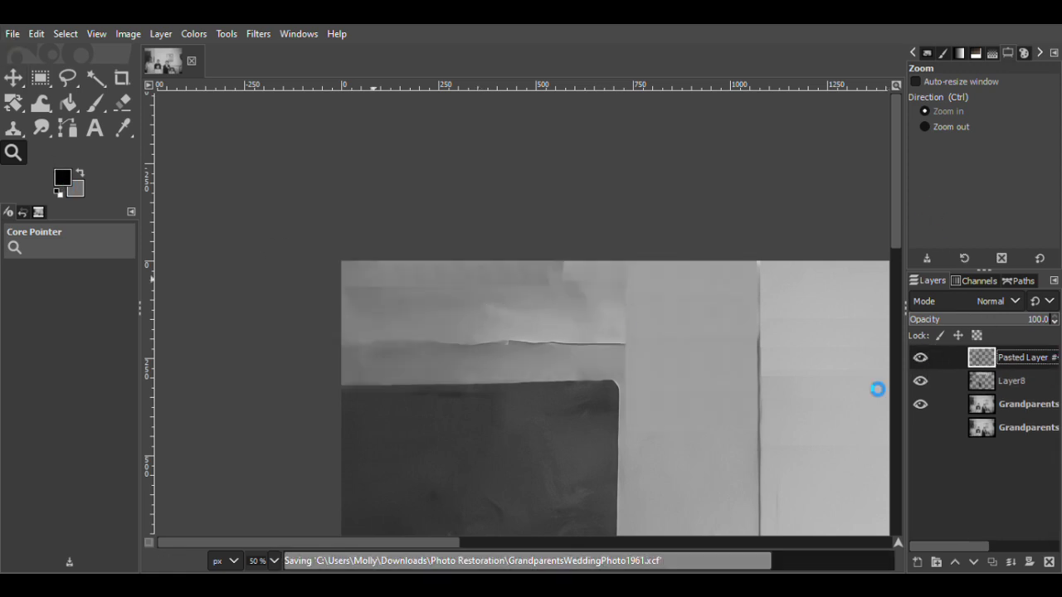
{"action": "left_click", "coordinate": [916, 352]}
{"action": "left_click", "coordinate": [917, 353]}
{"action": "left_click", "coordinate": [916, 353]}
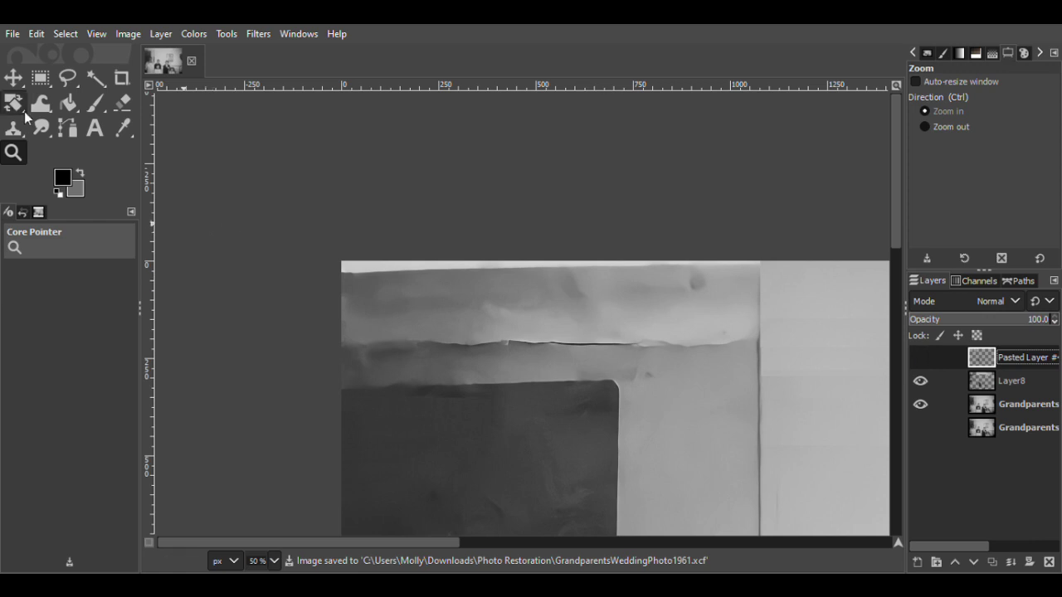
{"action": "key", "text": "r"}
{"action": "left_click", "coordinate": [921, 358]}
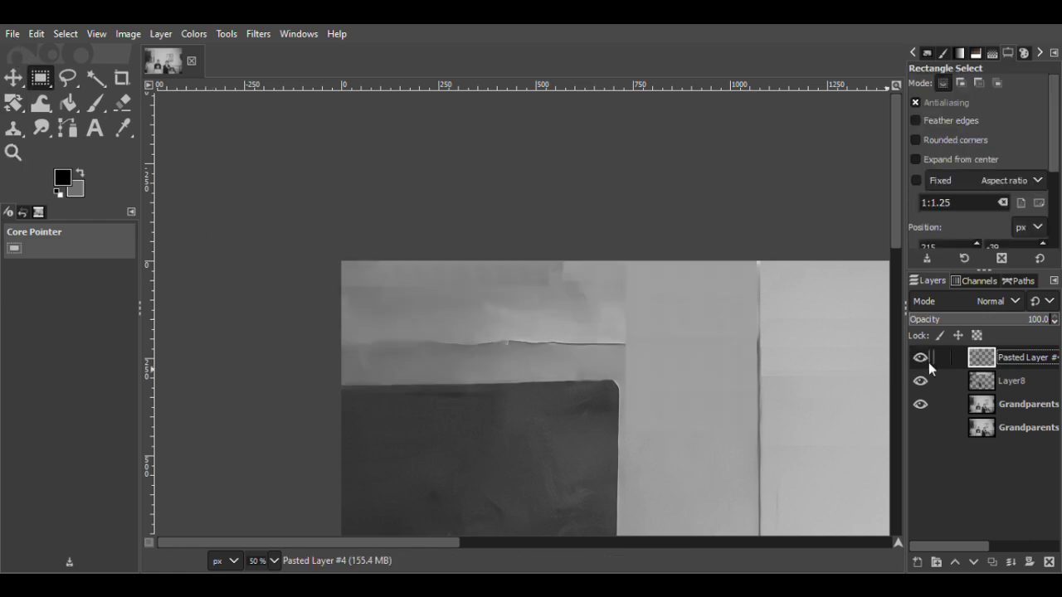
- Copy the visible wall strip between the band row and the doorway's upper edge and paste it as a new layer
{"action": "left_click_drag", "start_coordinate": [342, 289], "coordinate": [624, 379]}
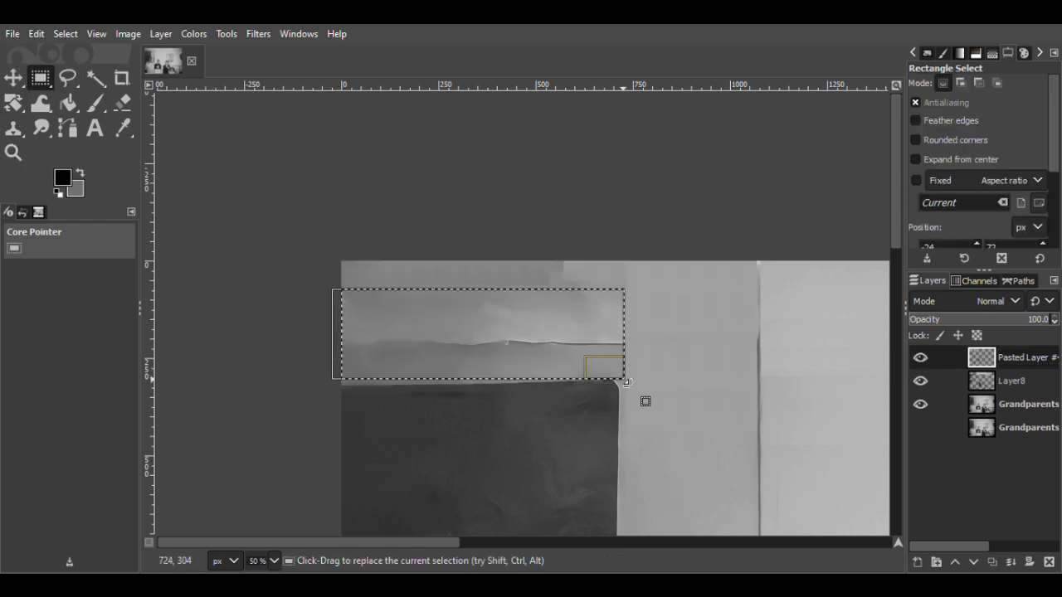
{"action": "key", "text": "m"}
{"action": "key", "text": "ctrl+shift+c"}
{"action": "key", "text": "ctrl+v"}
{"action": "key", "text": "shift+ctrl+n"}
- Nudge the pasted wall strip slightly up against the band row and compare it with the patch layers hidden and shown
{"action": "mouse_move", "coordinate": [522, 351]}
{"action": "left_mouse_down"}
{"action": "mouse_move", "coordinate": [483, 354]}
{"action": "mouse_move", "coordinate": [508, 352]}
{"action": "left_mouse_up"}
{"action": "key", "text": "ctrl+z"}
{"action": "mouse_move", "coordinate": [444, 335]}
{"action": "left_mouse_down"}
{"action": "mouse_move", "coordinate": [441, 304]}
{"action": "mouse_move", "coordinate": [445, 329]}
{"action": "left_mouse_up"}
{"action": "left_click", "coordinate": [922, 357]}
{"action": "left_click", "coordinate": [921, 380]}
{"action": "left_click", "coordinate": [920, 399]}
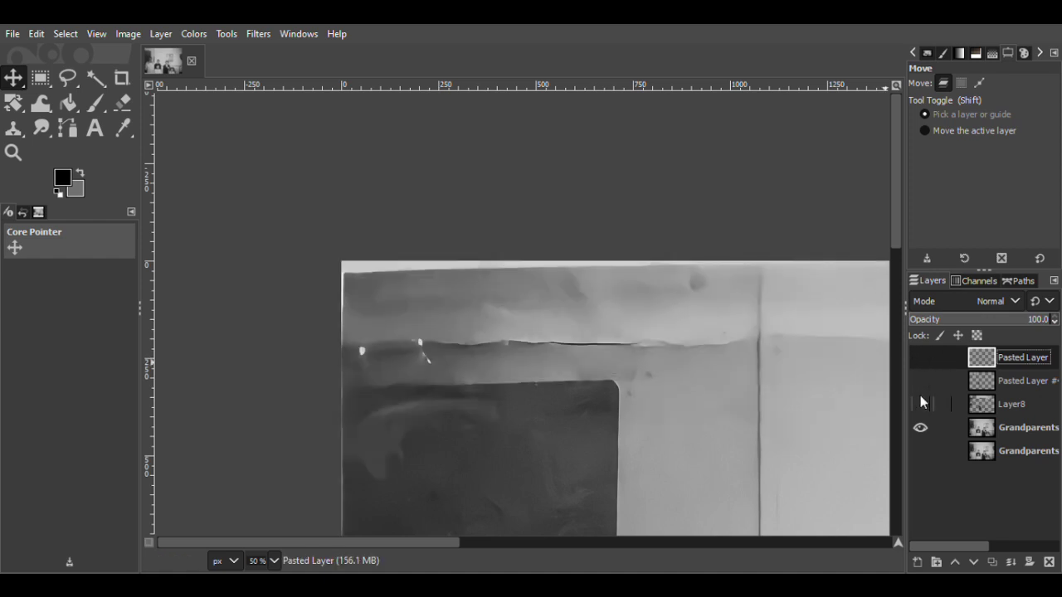
{"action": "left_click_drag", "start_coordinate": [920, 395], "coordinate": [920, 357]}
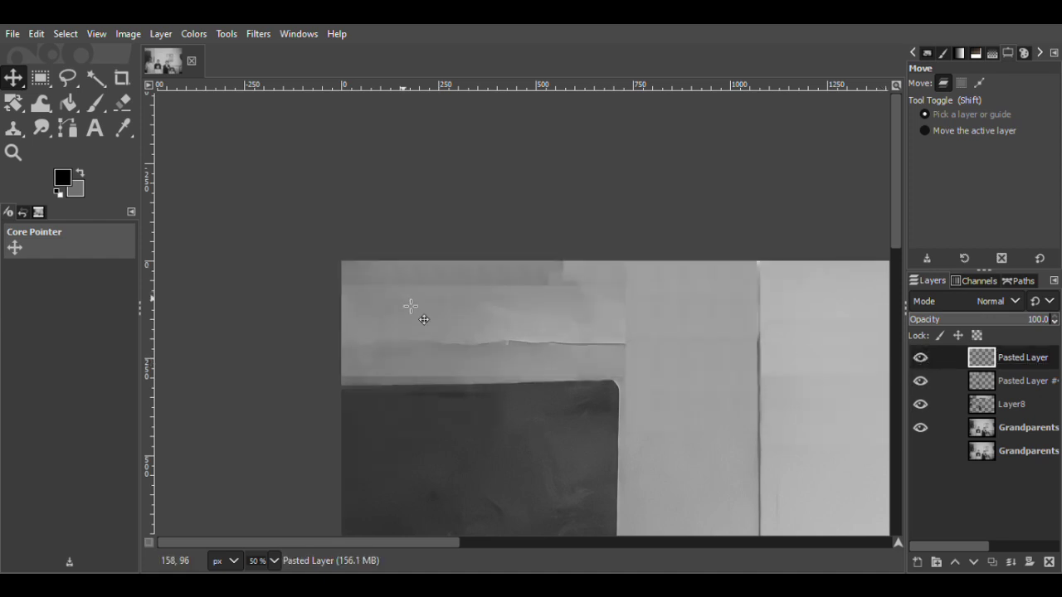
- Delete the pasted wall strip layer together with its duplicate, keeping the merged patch layer
{"action": "key", "text": "shift+ctrl+d"}
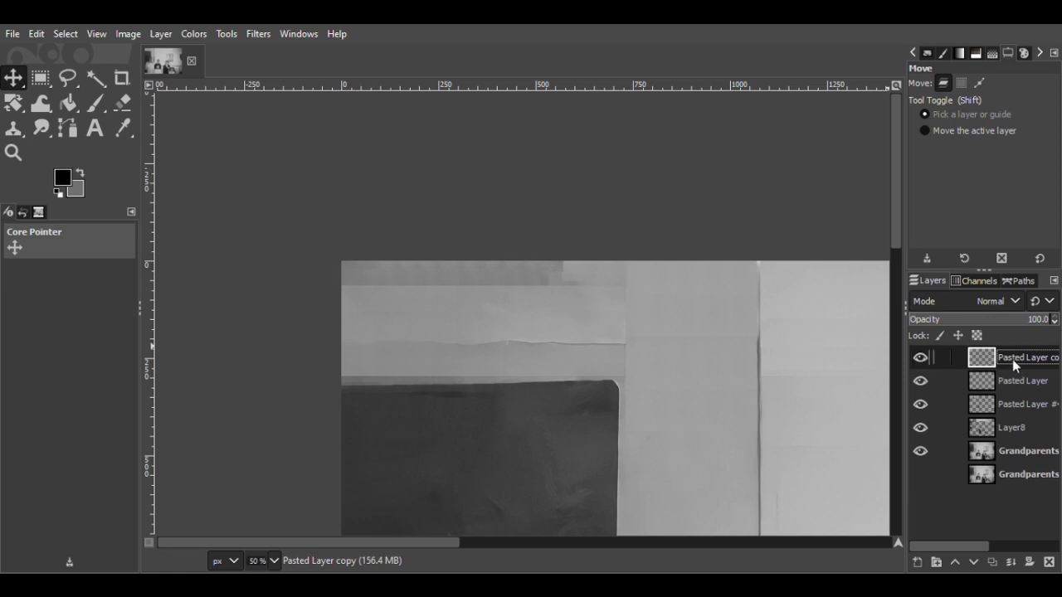
{"action": "left_click", "coordinate": [1050, 562]}
{"action": "left_click", "coordinate": [1050, 563]}
- Copy the clean square of wall between the doorway's corner and the vertical wall line, and paste it as a new layer
{"action": "key", "text": "r"}
{"action": "left_click_drag", "start_coordinate": [628, 252], "coordinate": [760, 394]}
{"action": "left_click", "coordinate": [921, 358]}
{"action": "left_click", "coordinate": [921, 358]}
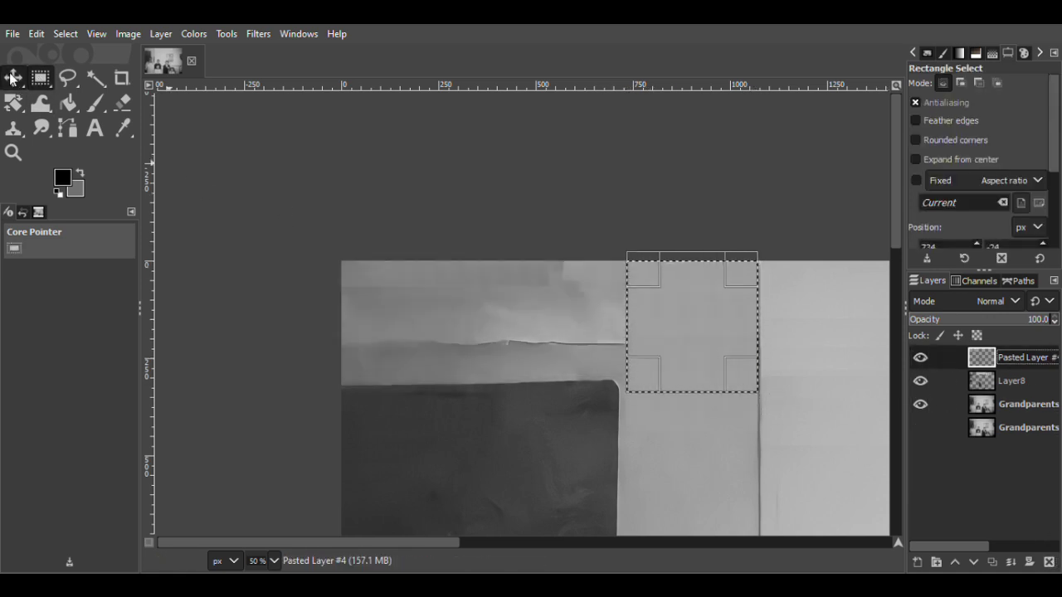
{"action": "left_click", "coordinate": [14, 78]}
{"action": "key", "text": "ctrl+c"}
{"action": "key", "text": "ctrl+v"}
{"action": "left_click", "coordinate": [917, 562]}
- Place the pasted square over the wall crack above the doorway and add two duplicates side by side out to the photo's left edge
{"action": "left_click_drag", "start_coordinate": [705, 359], "coordinate": [575, 345]}
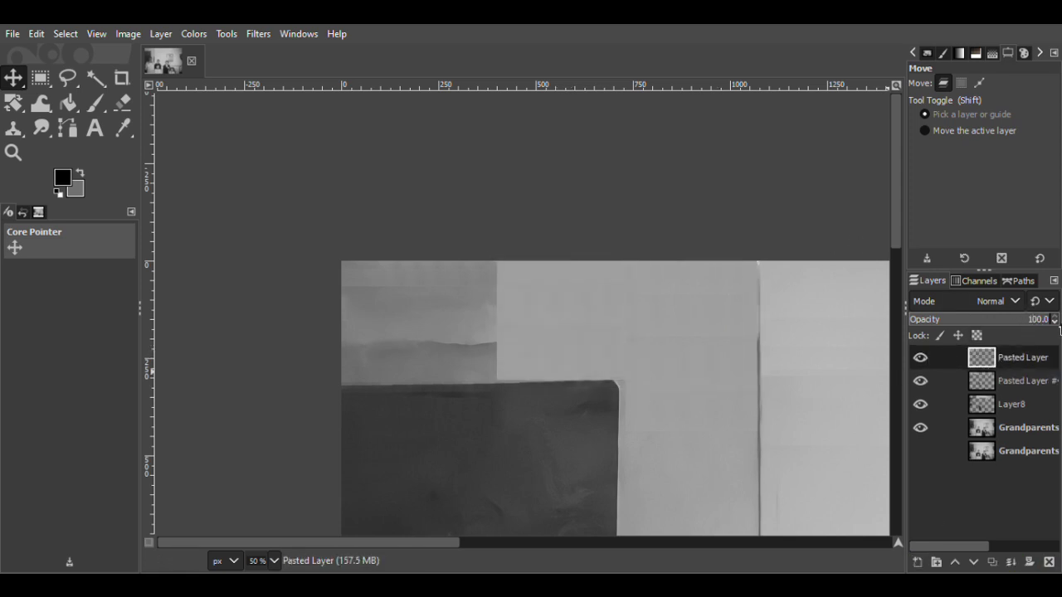
{"action": "key", "text": "shift+ctrl+d"}
{"action": "left_click_drag", "start_coordinate": [557, 320], "coordinate": [435, 319]}
{"action": "key", "text": "shift+ctrl+d"}
{"action": "left_click_drag", "start_coordinate": [360, 332], "coordinate": [303, 328]}
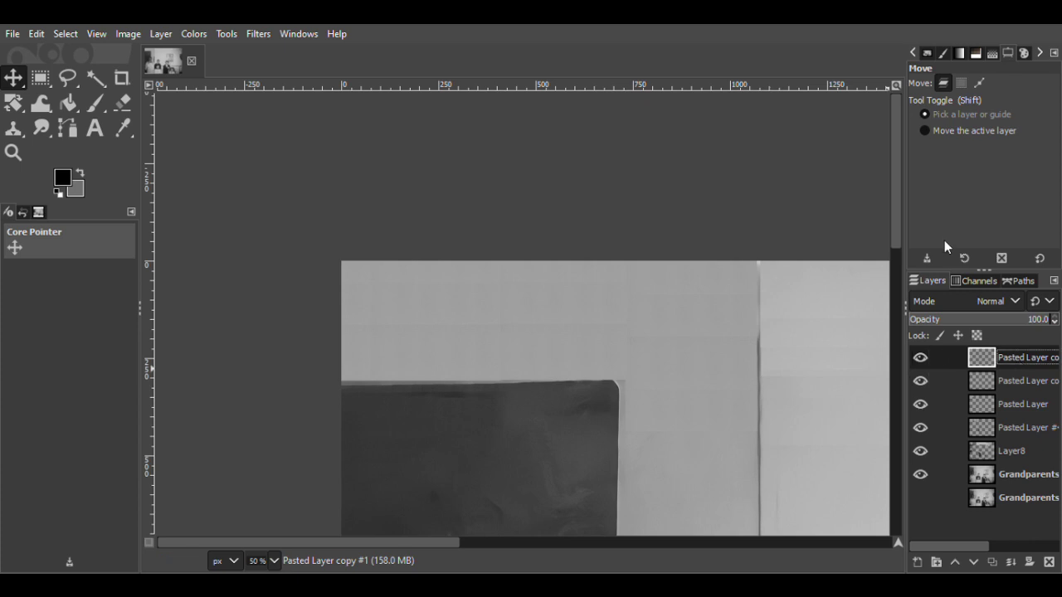
- Merge the two duplicate squares, then lower the merged copy's opacity to about 83.5 and the first pasted square's to 92.9
{"action": "key", "text": "ctrl+e"}
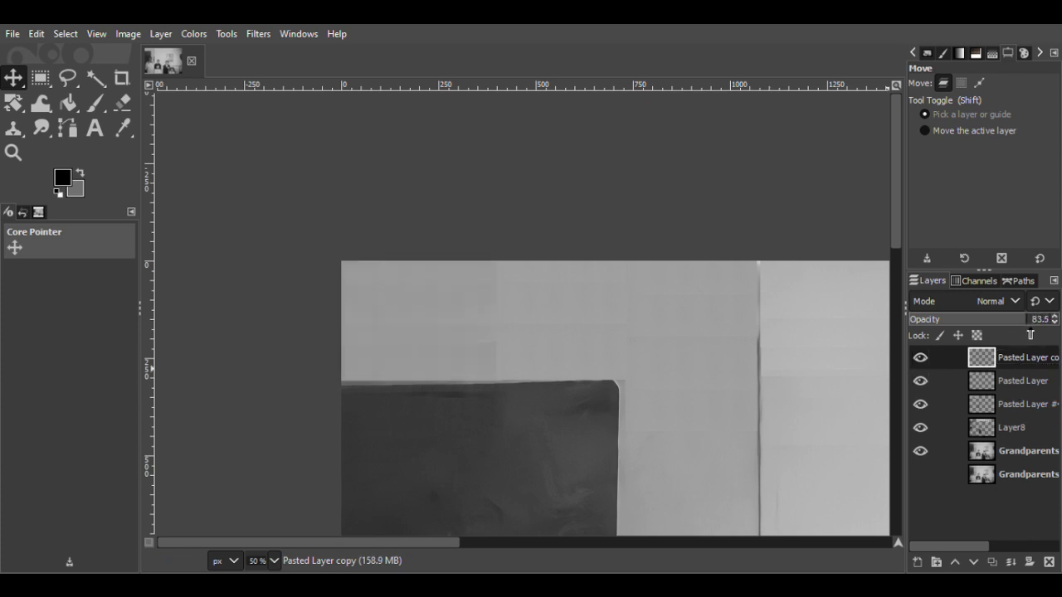
{"action": "left_click", "coordinate": [1000, 382]}
{"action": "left_click_drag", "start_coordinate": [442, 351], "coordinate": [452, 340]}
{"action": "left_click", "coordinate": [13, 153]}
{"action": "double_click", "coordinate": [499, 329]}
{"action": "left_click", "coordinate": [13, 79]}
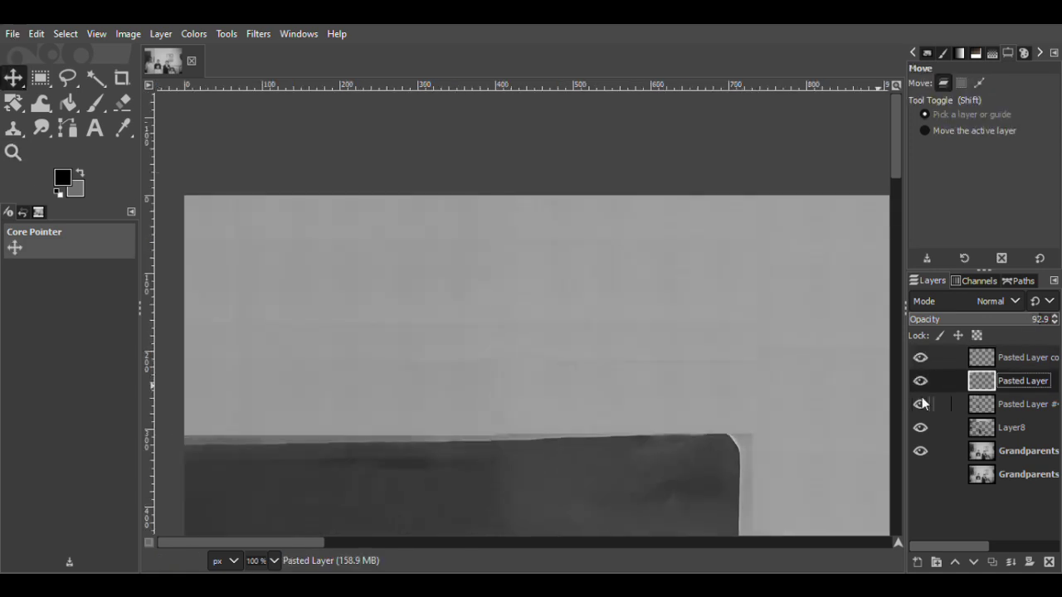
- Merge the pasted wall squares down into the existing patch layer above Layer8
{"action": "left_click", "coordinate": [989, 365]}
{"action": "key", "text": "ctrl+e"}
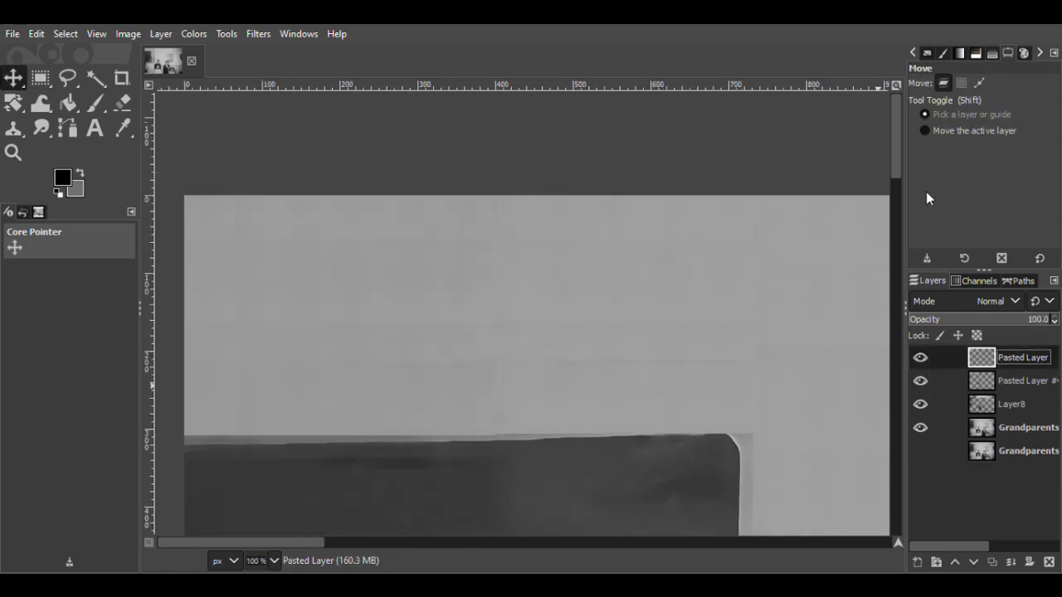
{"action": "key", "text": "Delete"}
- Compare the wall around the doorway with the merged patch layer and Layer8 hidden and shown
{"action": "key", "text": "z"}
{"action": "left_click", "coordinate": [703, 299], "text": "ctrl"}
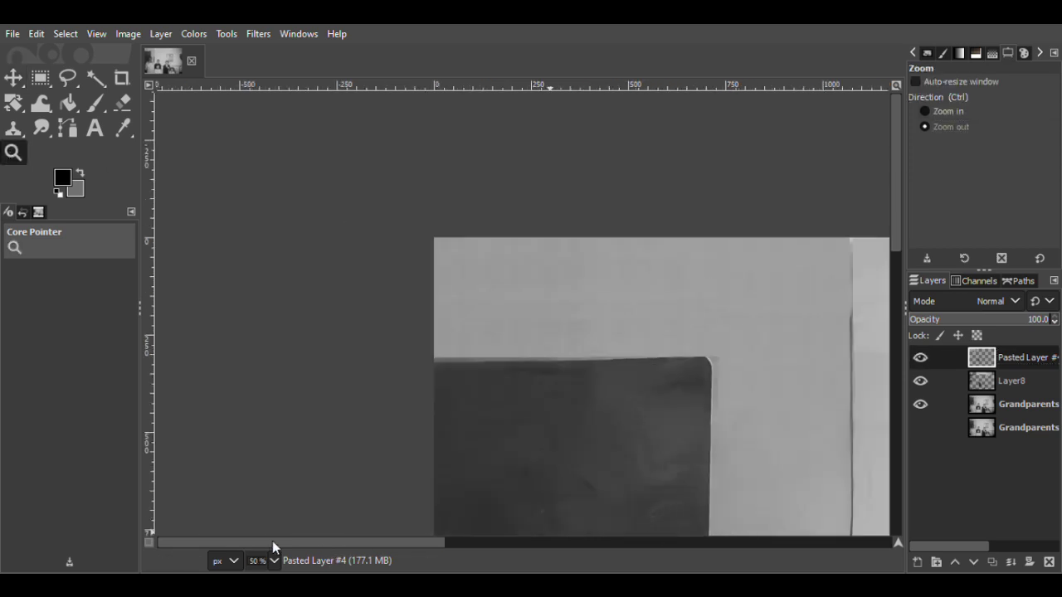
{"action": "left_click_drag", "start_coordinate": [272, 542], "coordinate": [219, 547]}
{"action": "left_click", "coordinate": [919, 362]}
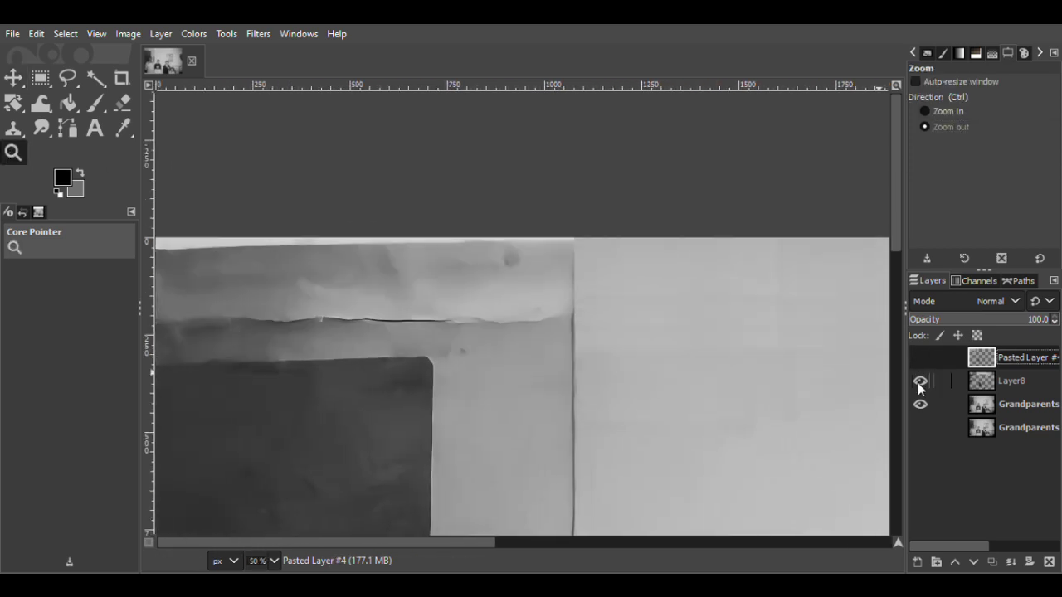
{"action": "left_click", "coordinate": [919, 381]}
{"action": "scroll", "coordinate": [897, 254], "scroll_direction": "down", "scroll_amount": 4}
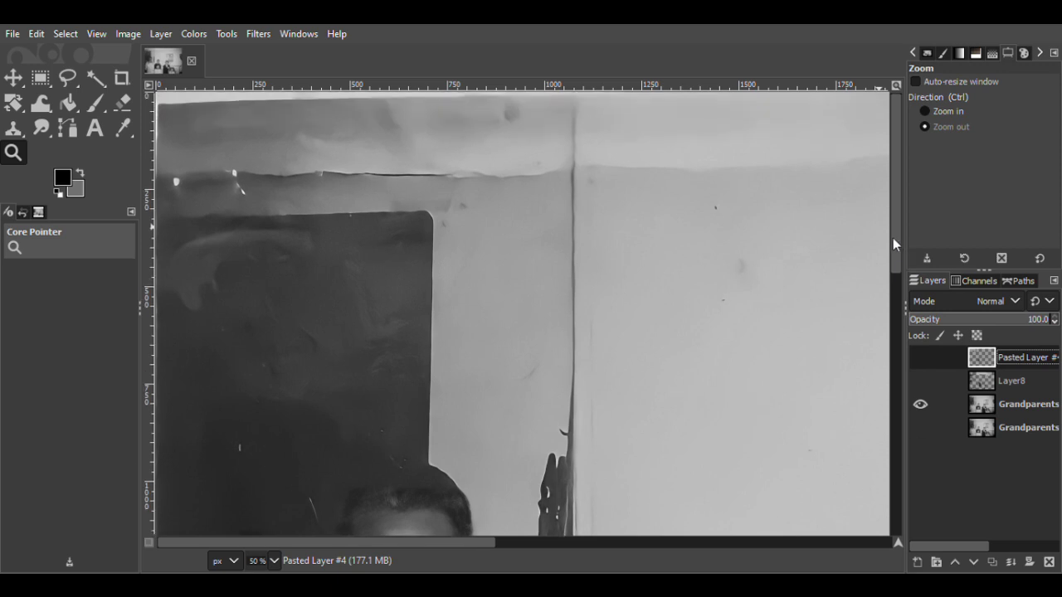
{"action": "left_click", "coordinate": [921, 382]}
{"action": "left_click", "coordinate": [922, 359]}
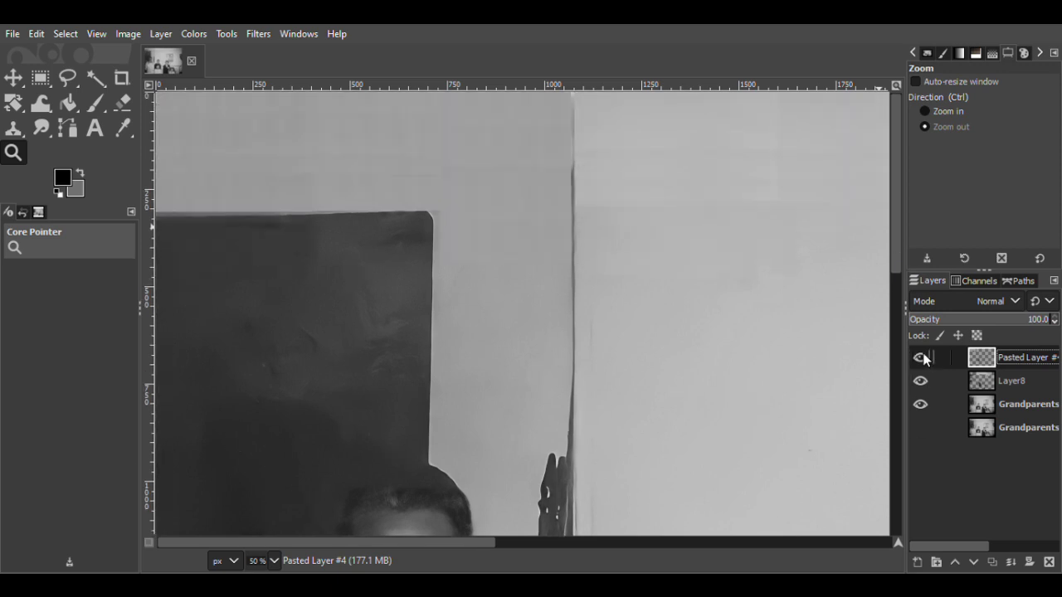
- View the whole photo and compare it with both repair layers hidden and shown
{"action": "left_click", "coordinate": [807, 331]}
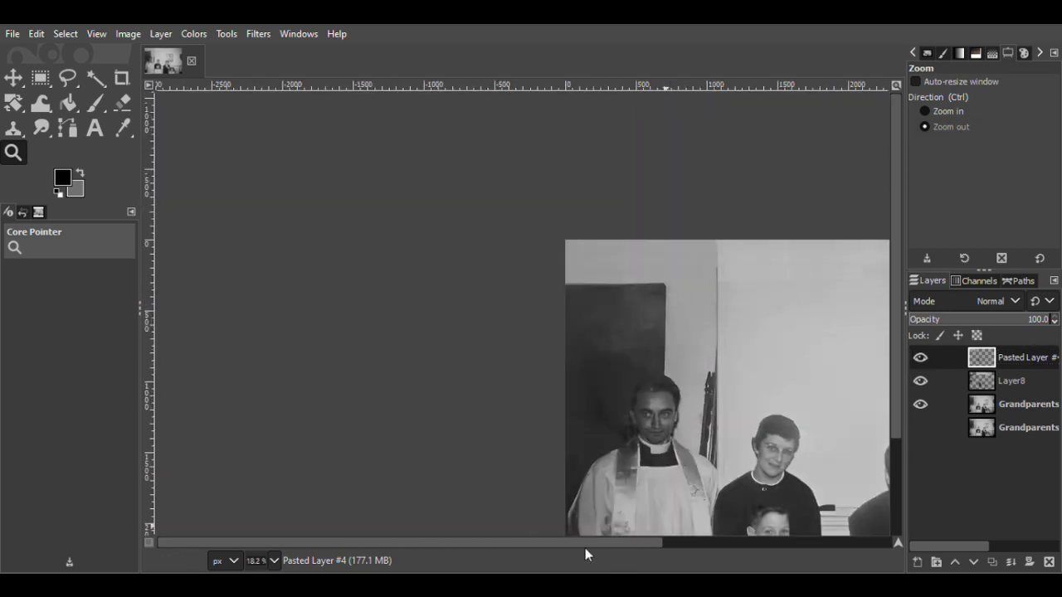
{"action": "left_click_drag", "start_coordinate": [585, 548], "coordinate": [657, 551]}
{"action": "left_click_drag", "start_coordinate": [892, 299], "coordinate": [905, 366]}
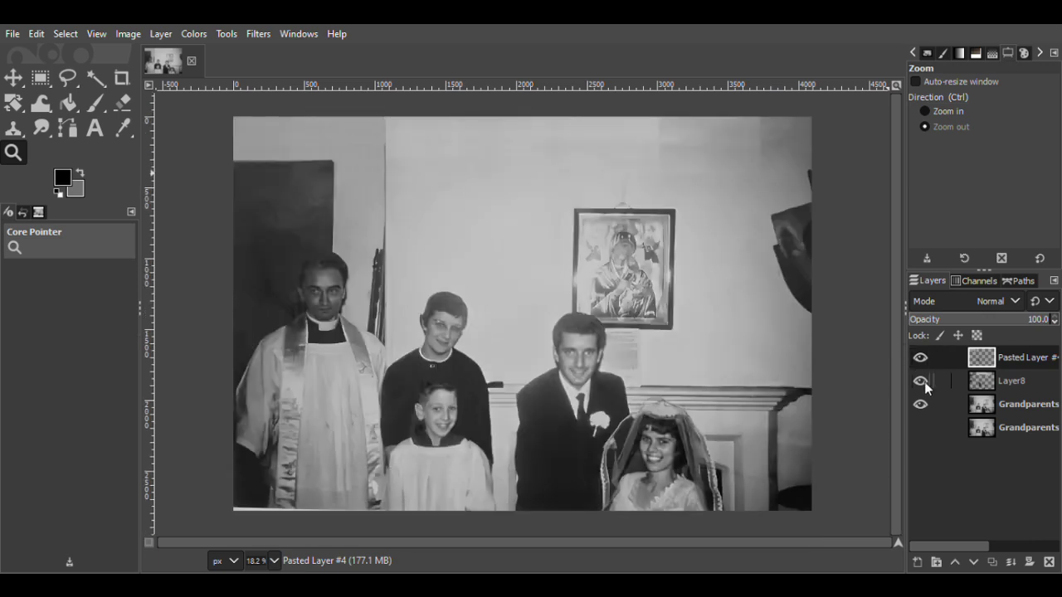
{"action": "left_click", "coordinate": [920, 358]}
{"action": "left_click", "coordinate": [919, 381]}
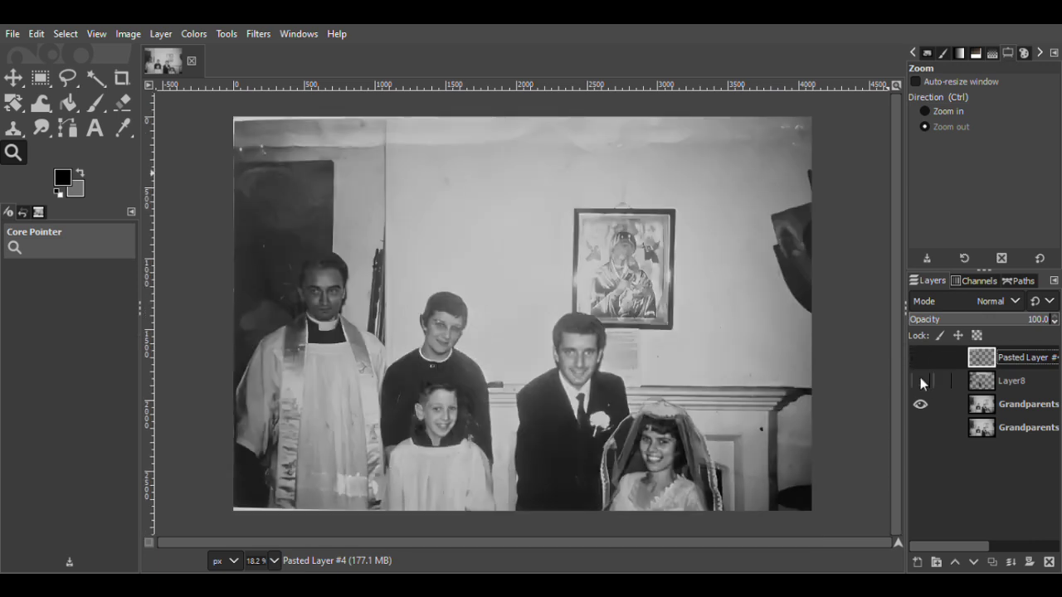
{"action": "left_click", "coordinate": [920, 380]}
{"action": "left_click", "coordinate": [920, 358]}
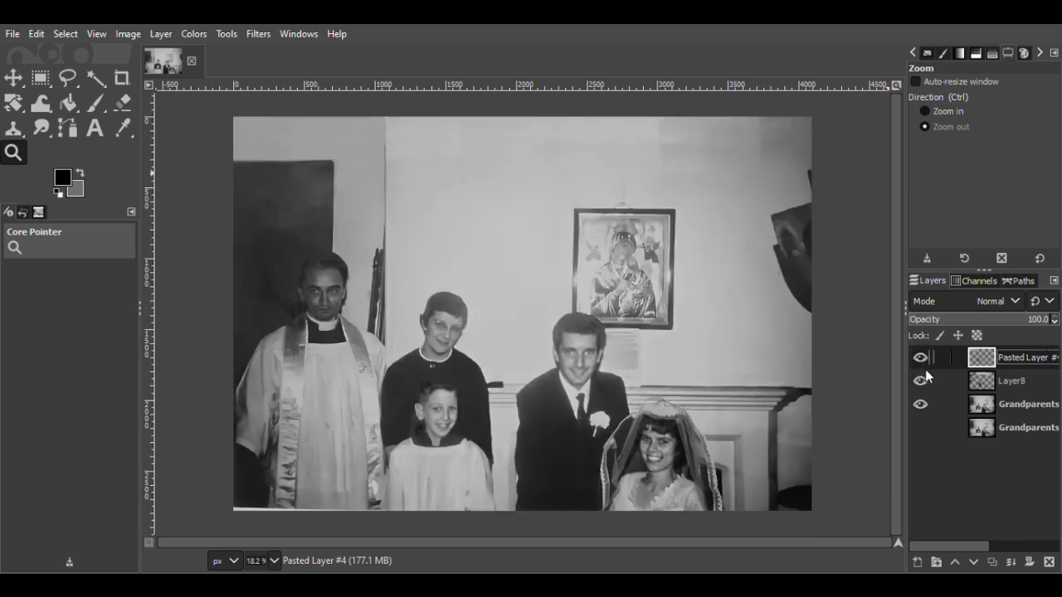